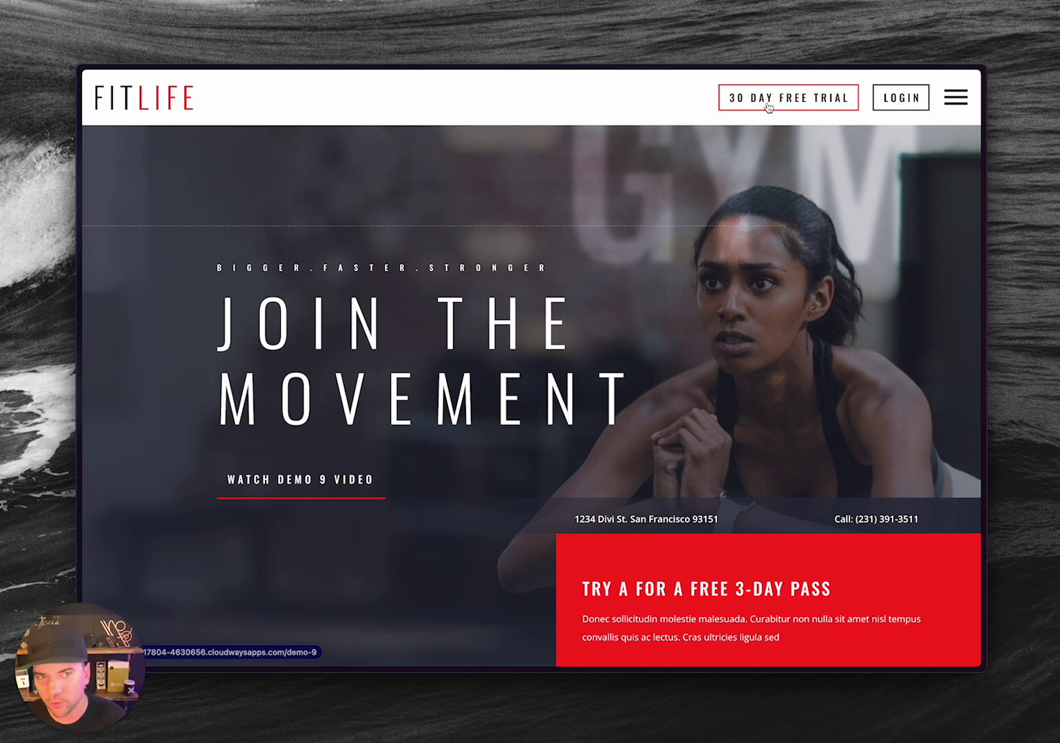
Open the full-screen menu on the FitLife demo page, view the Demos submenu, return to the main list and close the menu
left_click(954, 102)
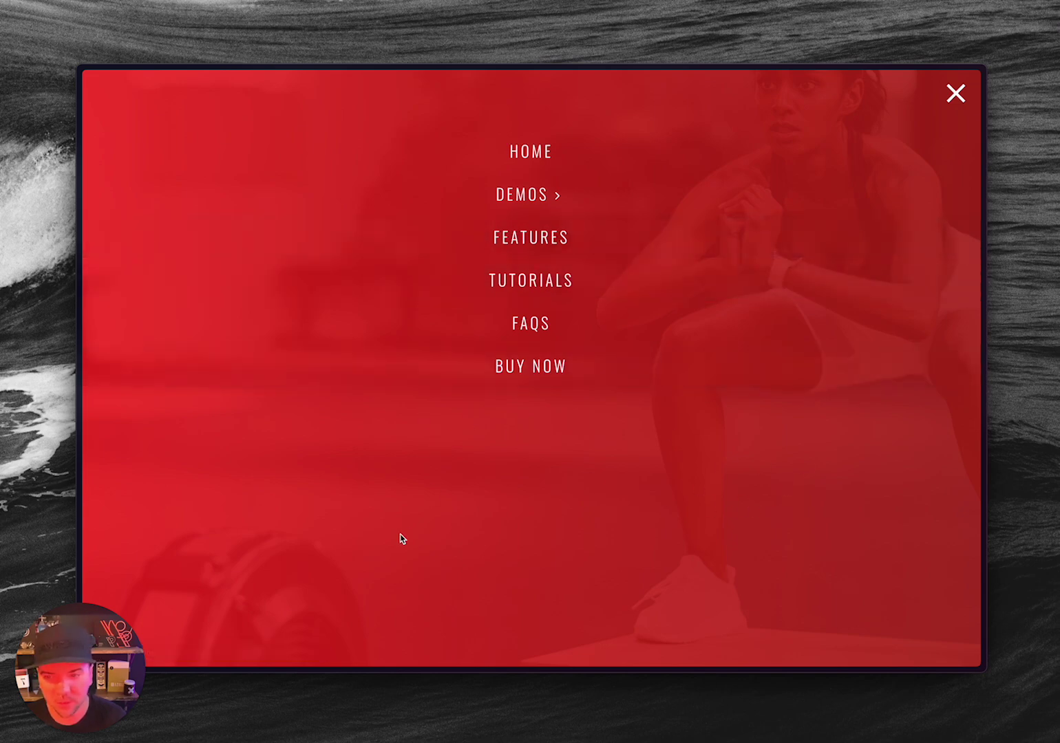
left_click(542, 194)
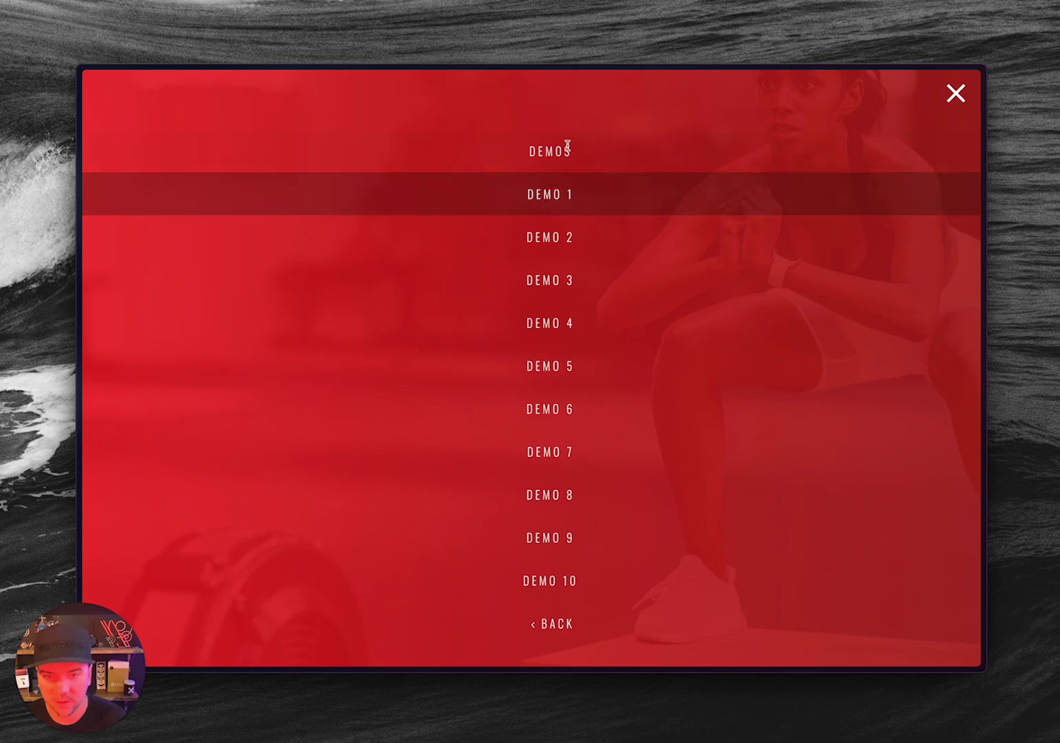
left_click(561, 623)
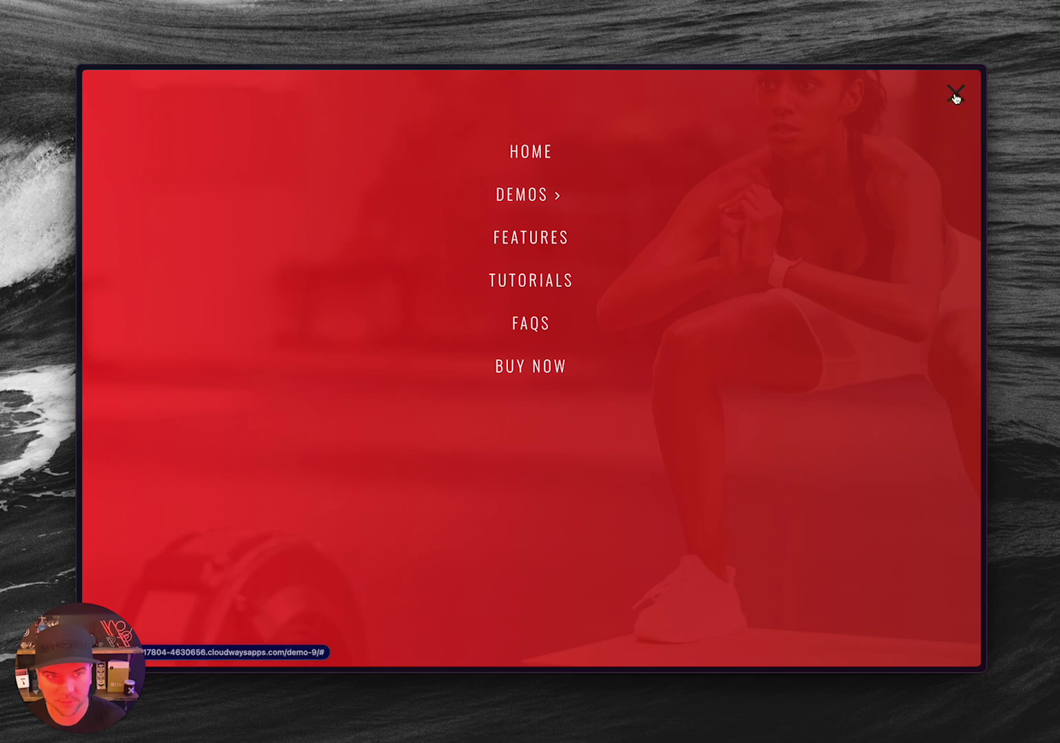
left_click(956, 95)
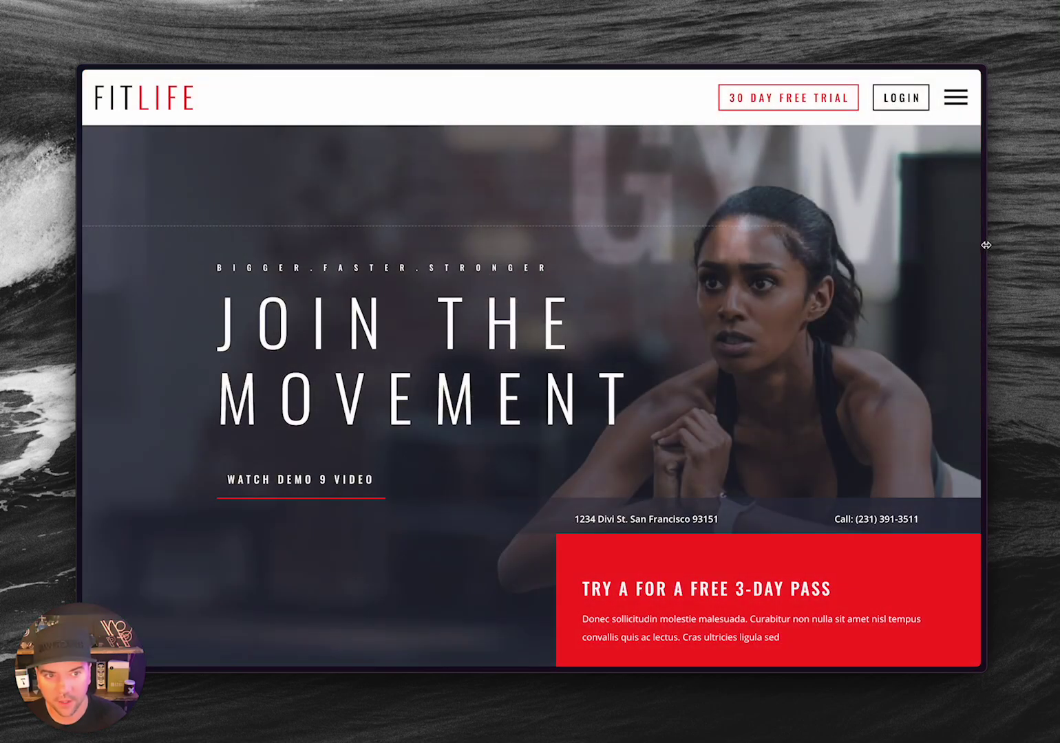
Preview the demo page in the developer tools' responsive device mode at 1064 and 925 px wide, then close the developer tools
right_click(771, 260)
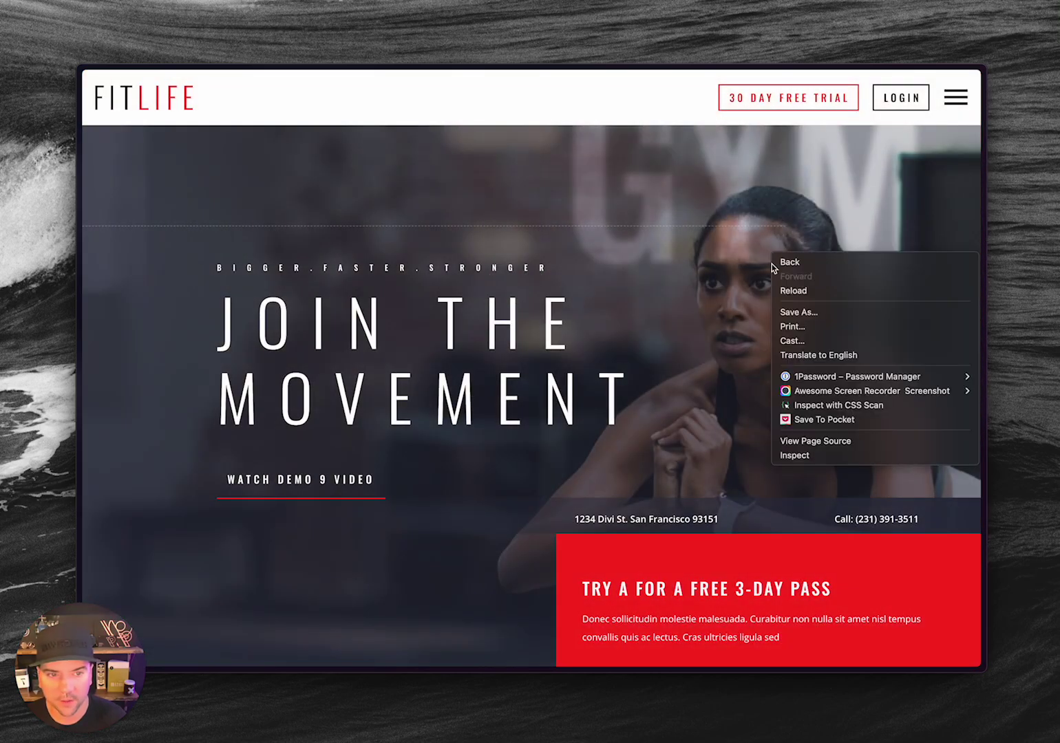
left_click(813, 457)
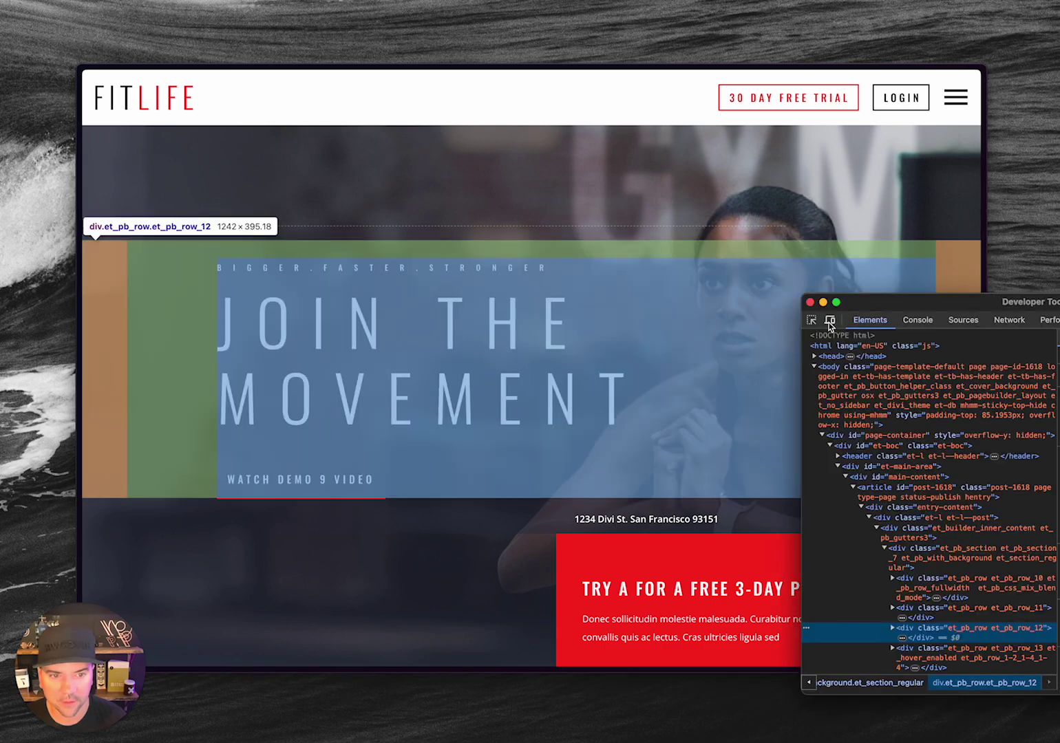
left_click(830, 320)
left_click_drag(874, 305, 833, 199)
left_click(952, 218)
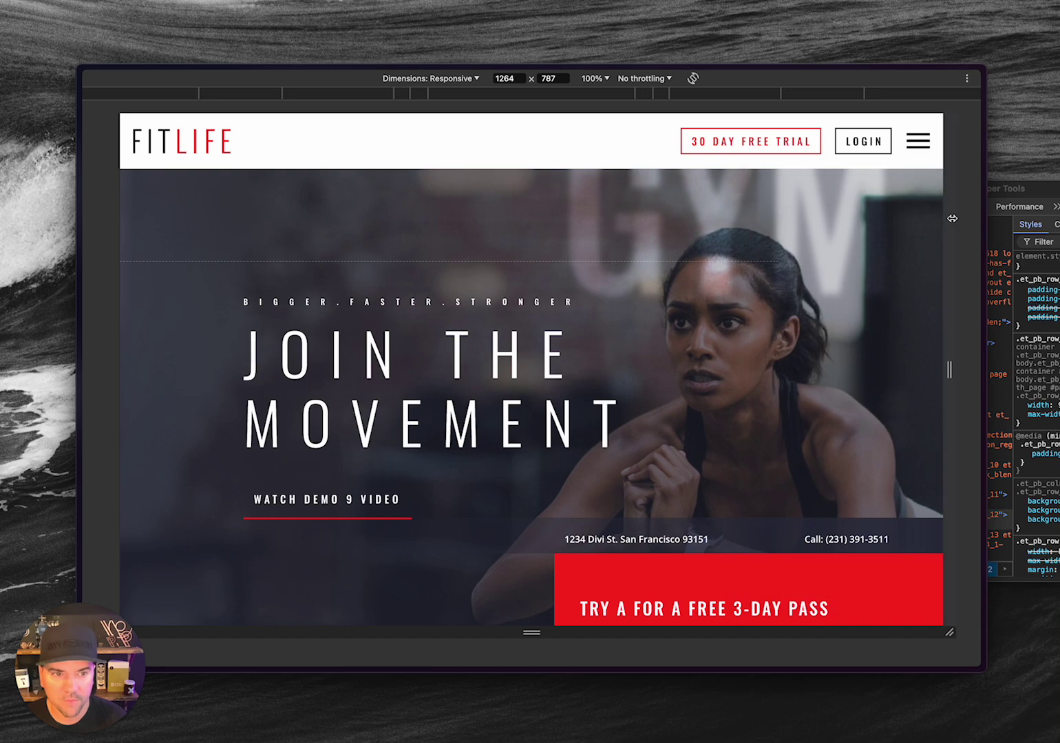
left_click_drag(950, 226, 886, 216)
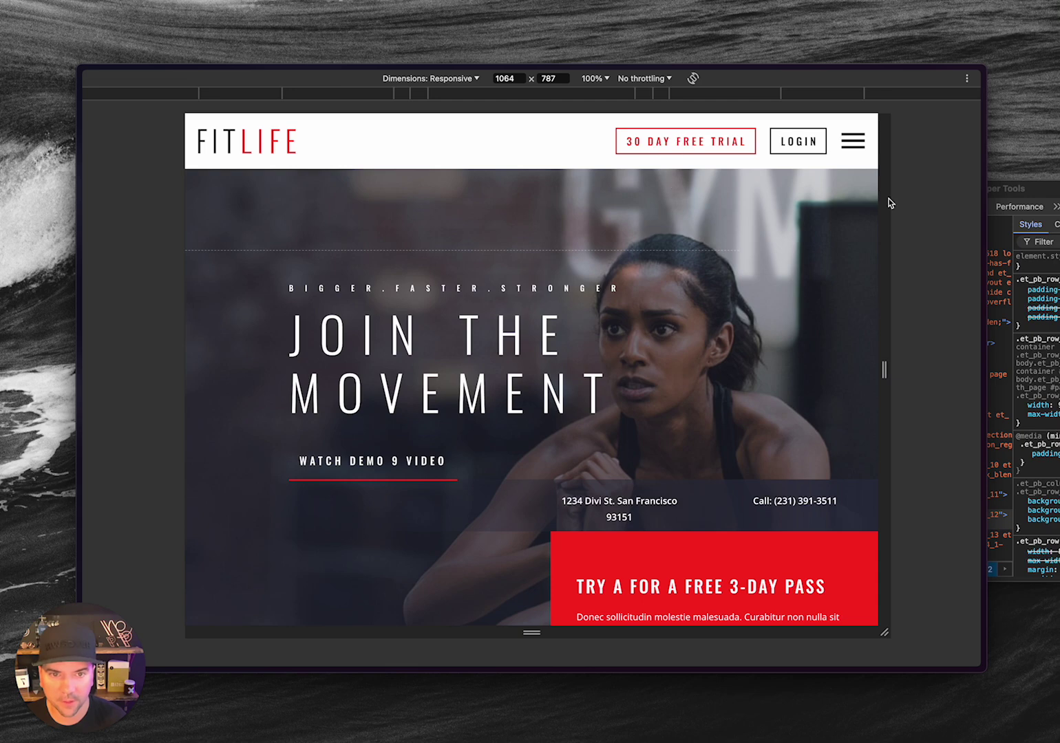
left_click_drag(883, 279, 839, 284)
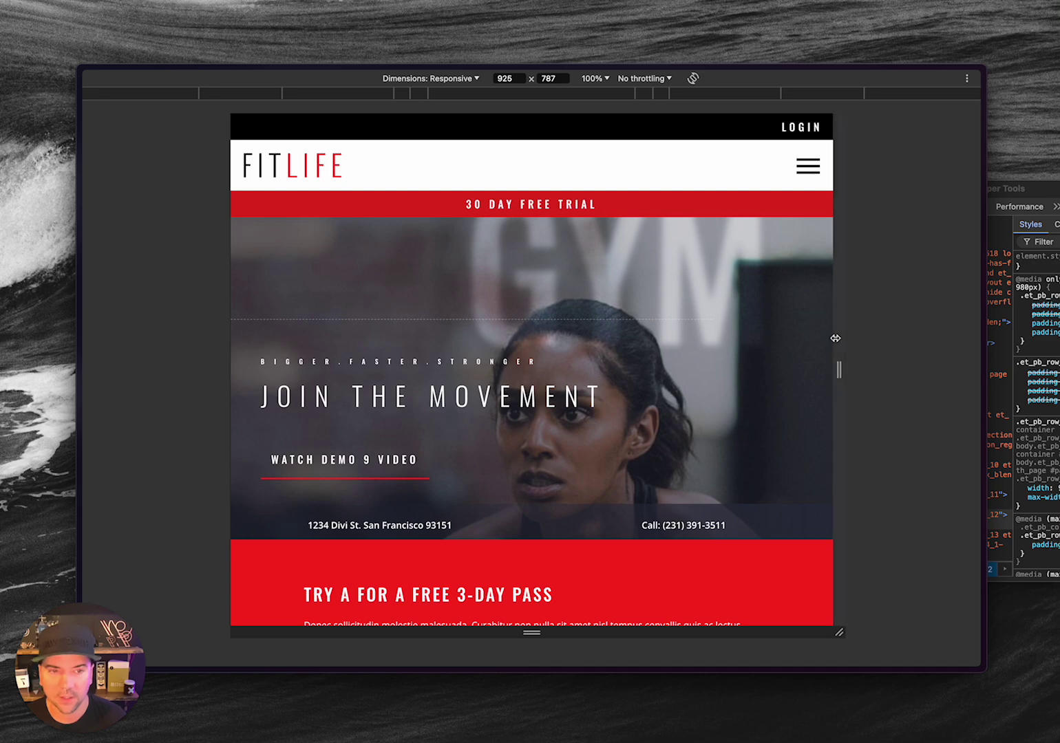
left_click(1008, 192)
left_click(786, 206)
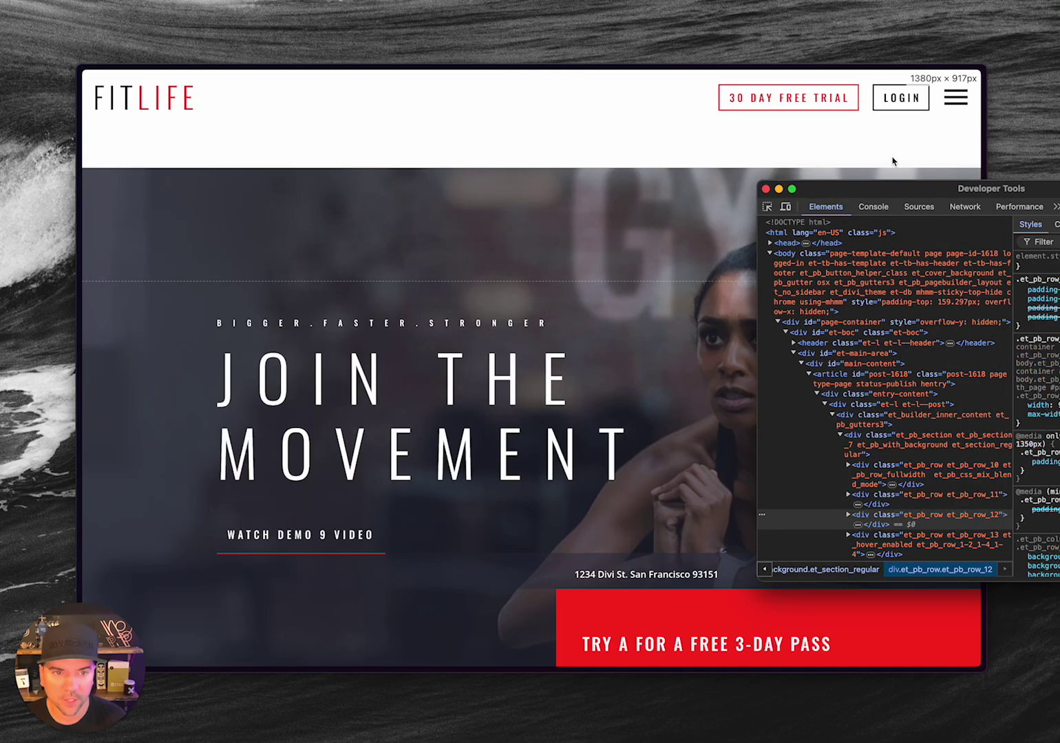
left_click(891, 164)
left_click(1007, 189)
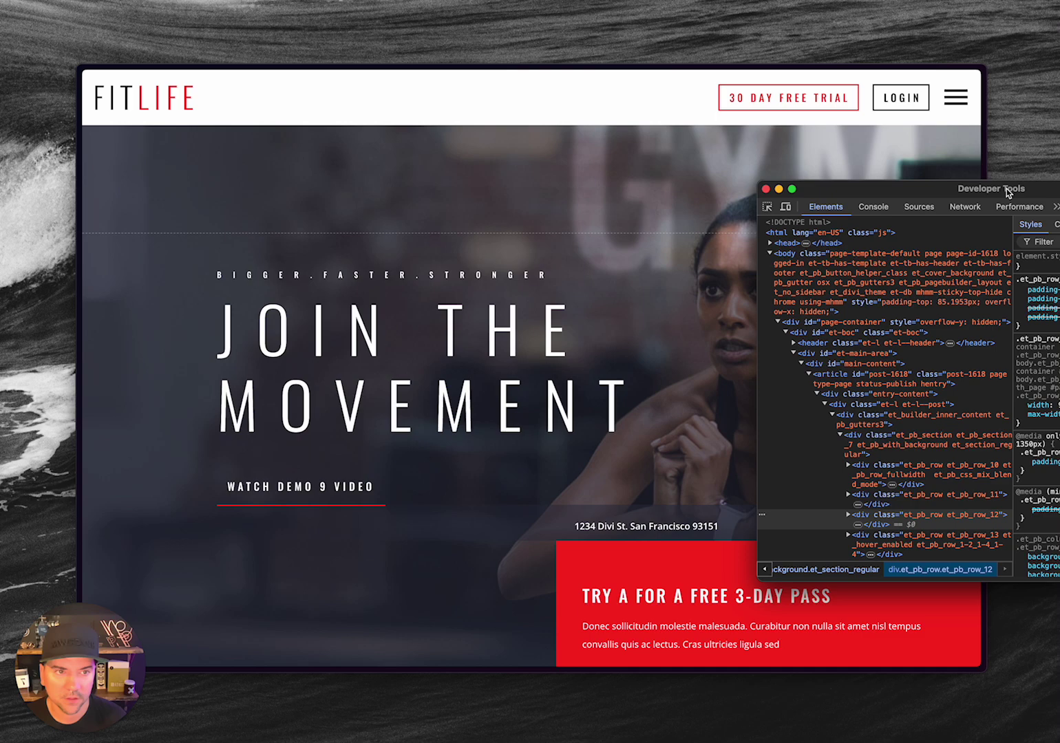
left_click(766, 189)
Narrow the browser window to tablet and phone widths to check the responsive header, and open and close its mobile menu
left_click_drag(985, 237, 683, 284)
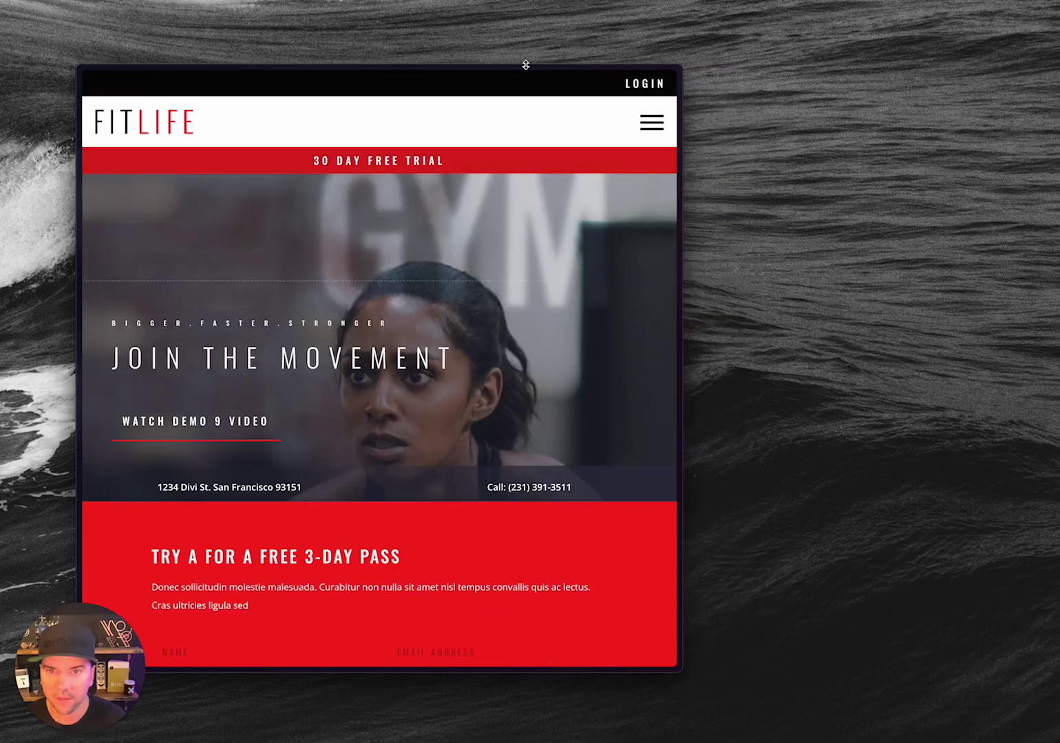
left_click_drag(543, 83, 705, 72)
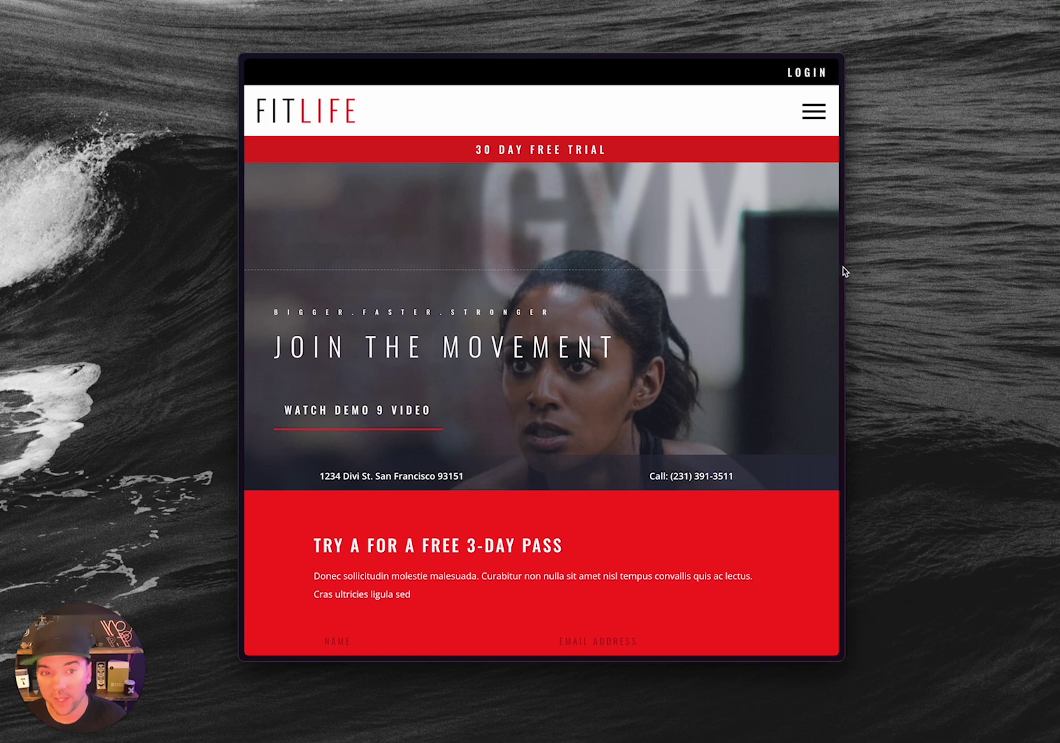
left_click_drag(844, 271, 566, 303)
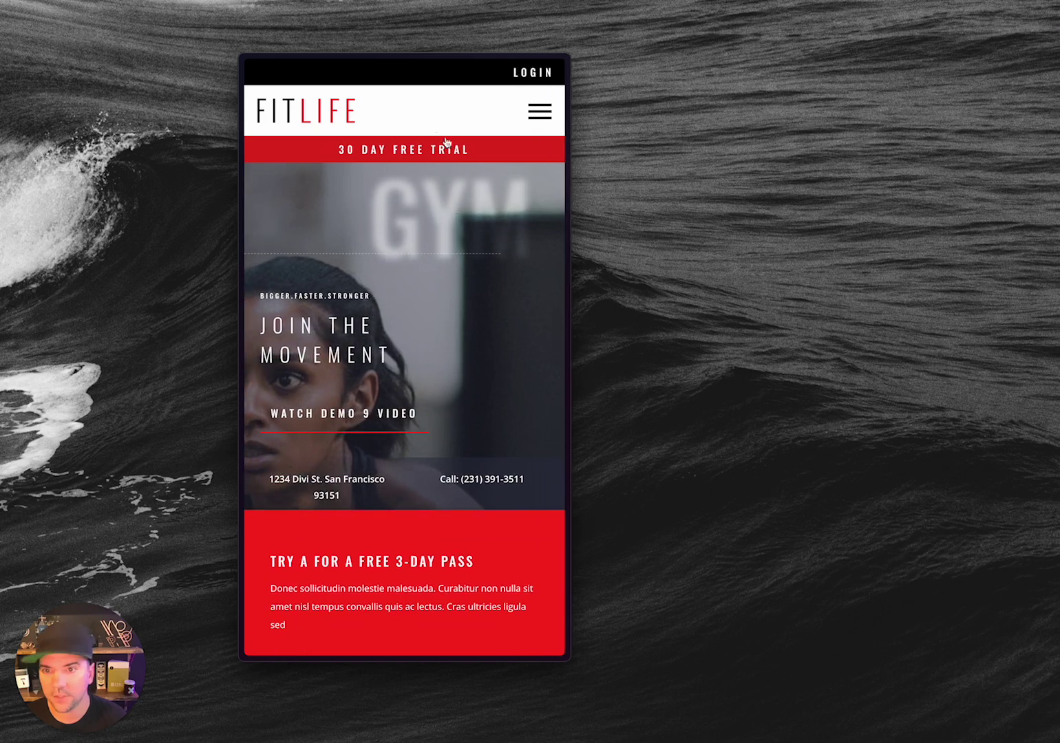
left_click(540, 111)
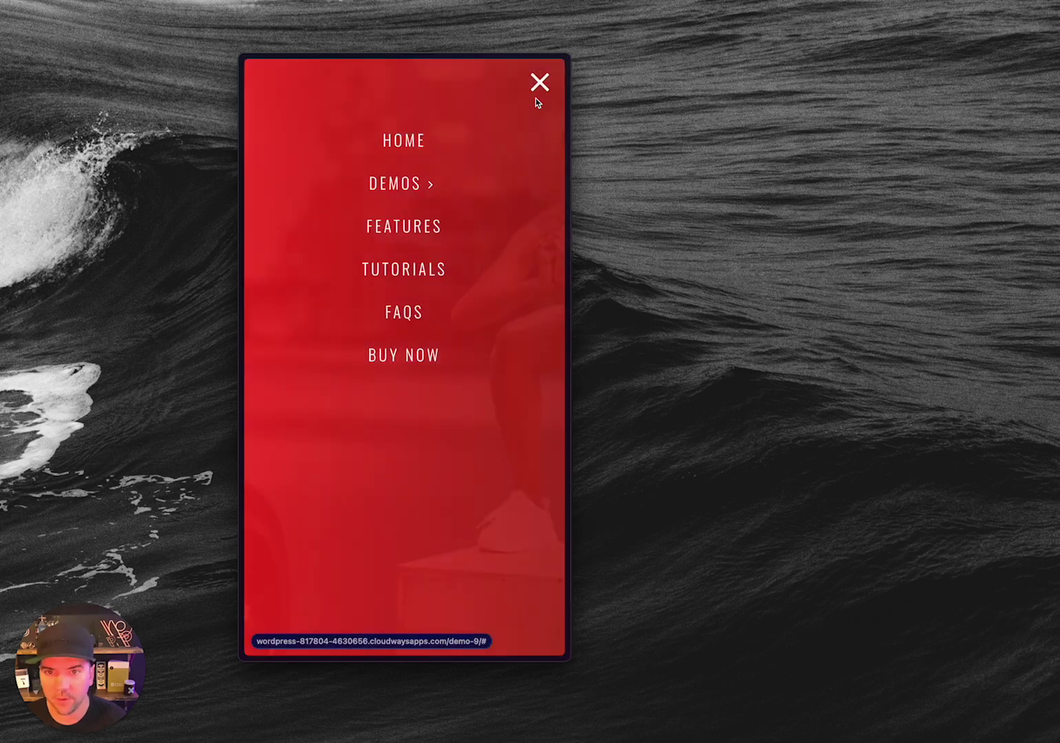
left_click(539, 82)
Widen the browser window back to desktop width and scroll through the demo page to examine the header's scroll behaviour
left_click_drag(566, 371, 1042, 388)
left_click_drag(600, 73, 433, 77)
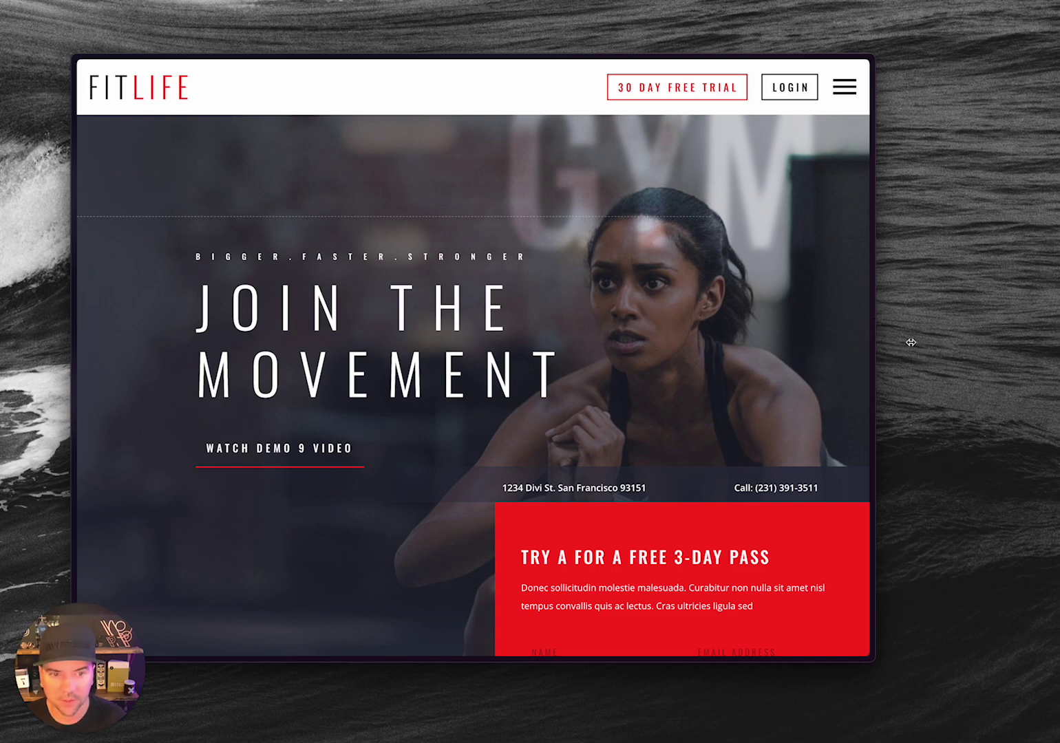
left_click_drag(911, 342, 962, 345)
scroll(640, 256, "down", 7)
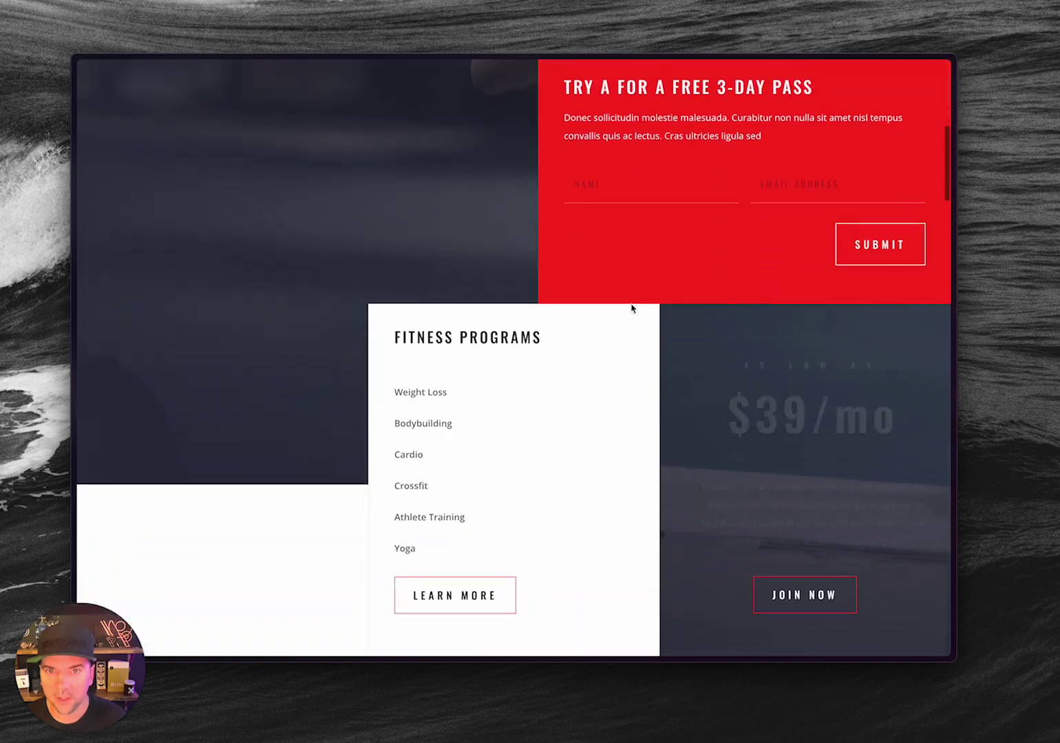
scroll(421, 107, "down", 15)
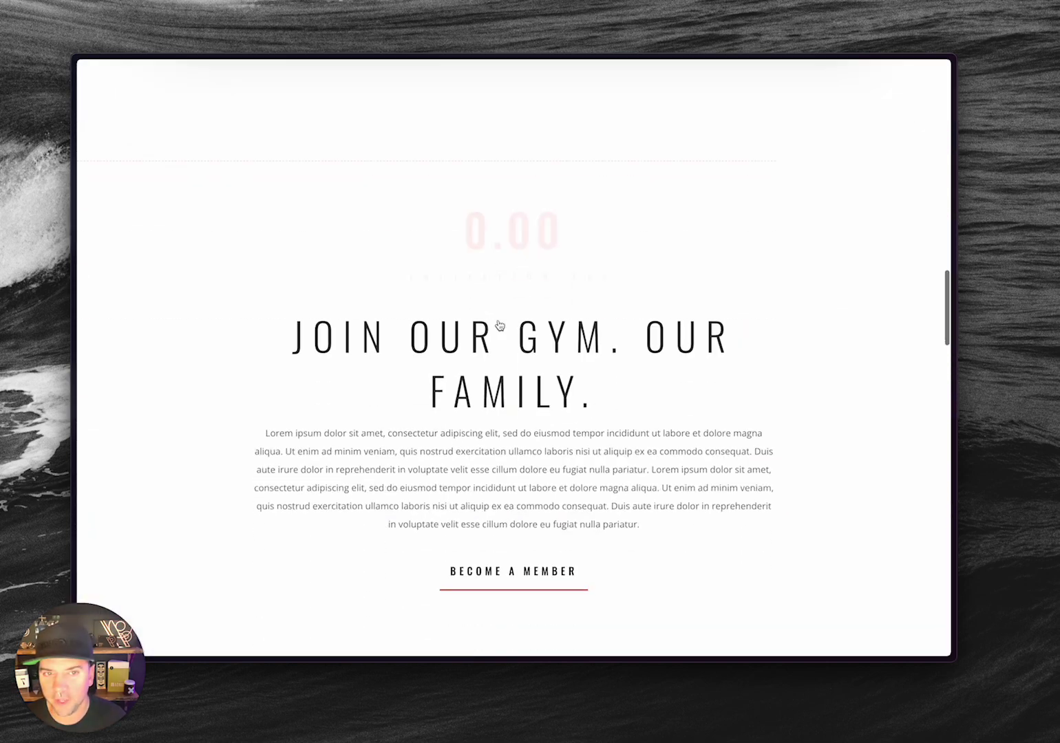
scroll(500, 325, "up", 20)
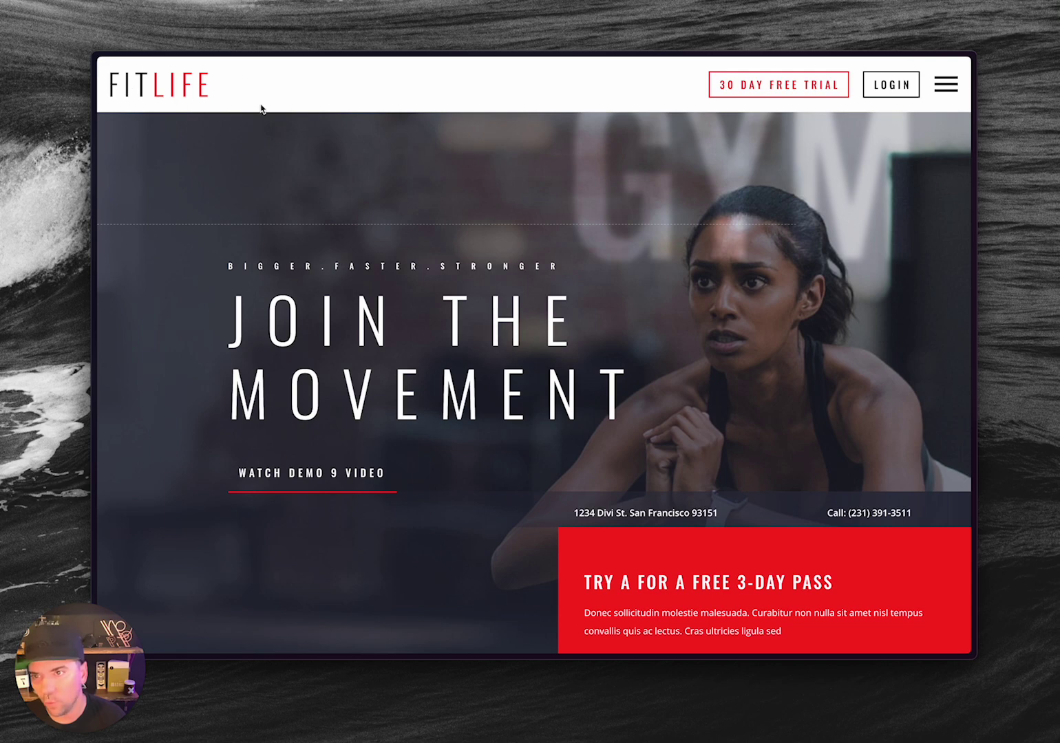
Switch to the WordPress admin Pages screen and open the Mhmm section of the Divi Theme Customizer
key("ctrl+Tab")
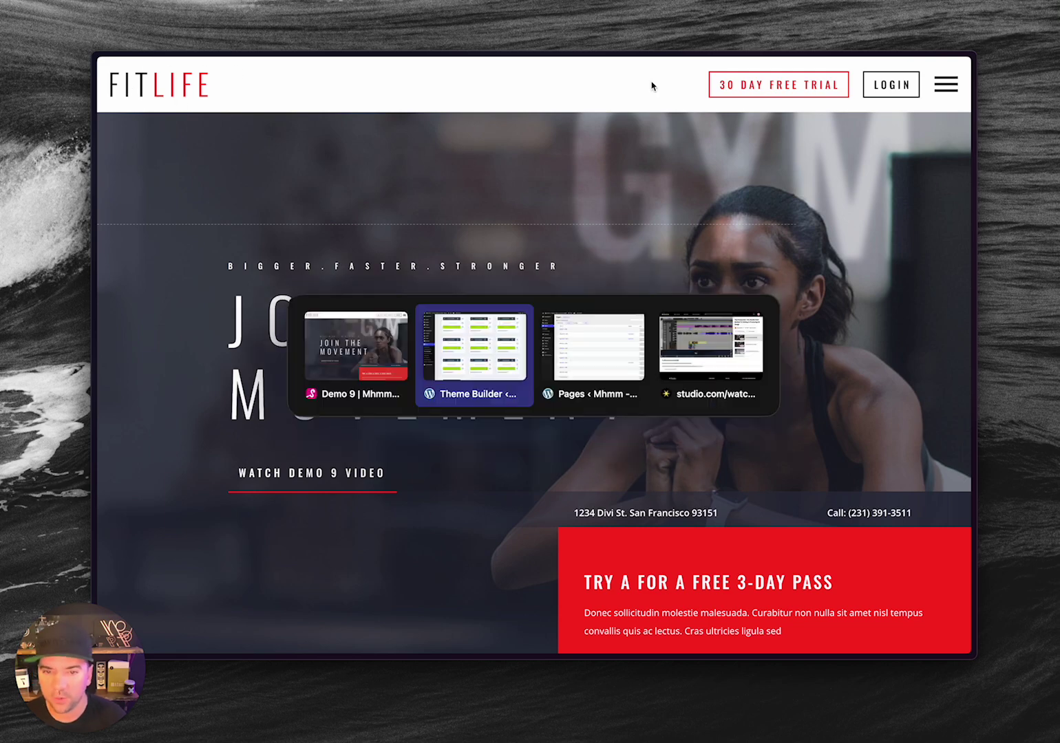
key("ctrl+Tab")
mouse_move(135, 387)
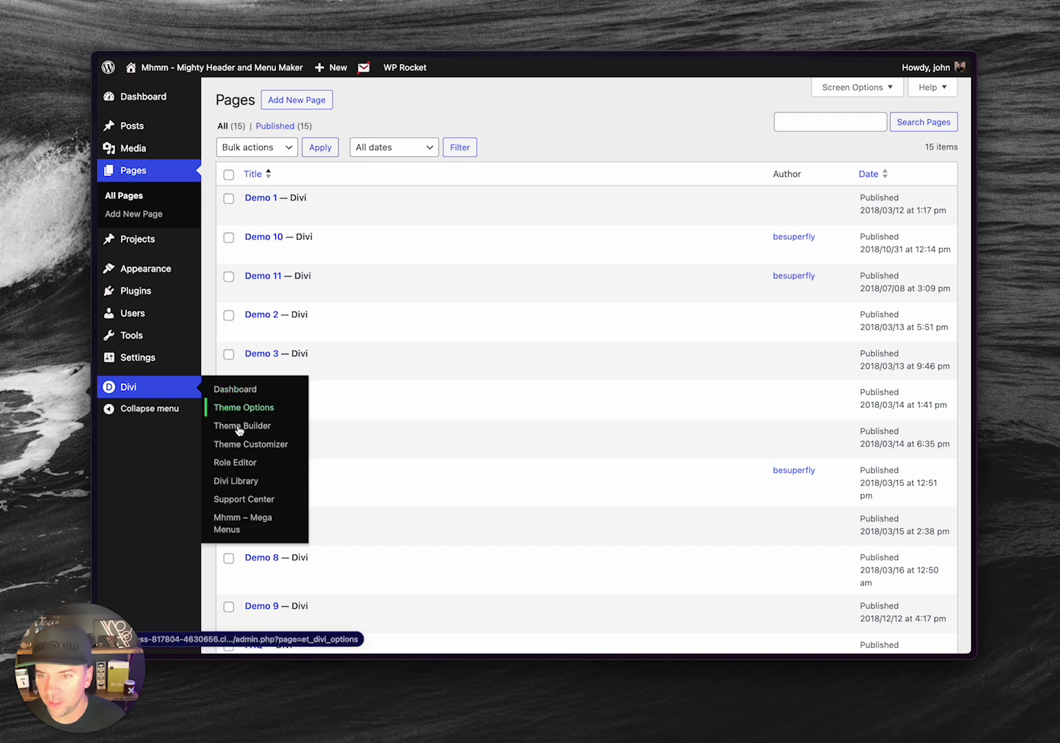
left_click(243, 444)
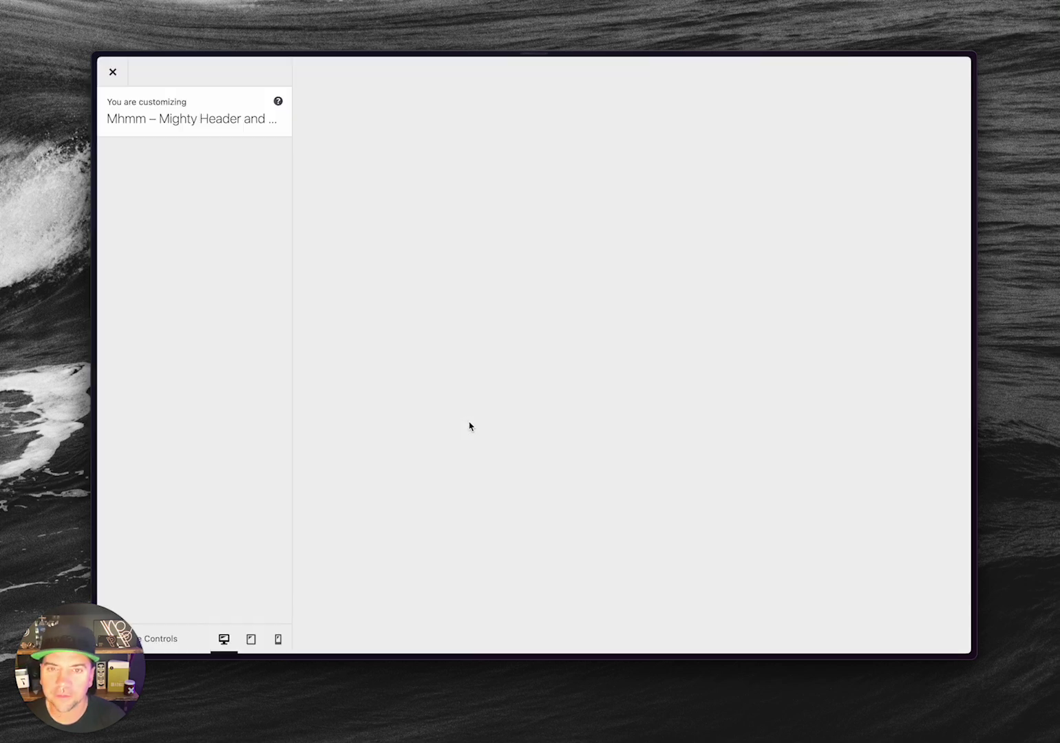
left_click(136, 241)
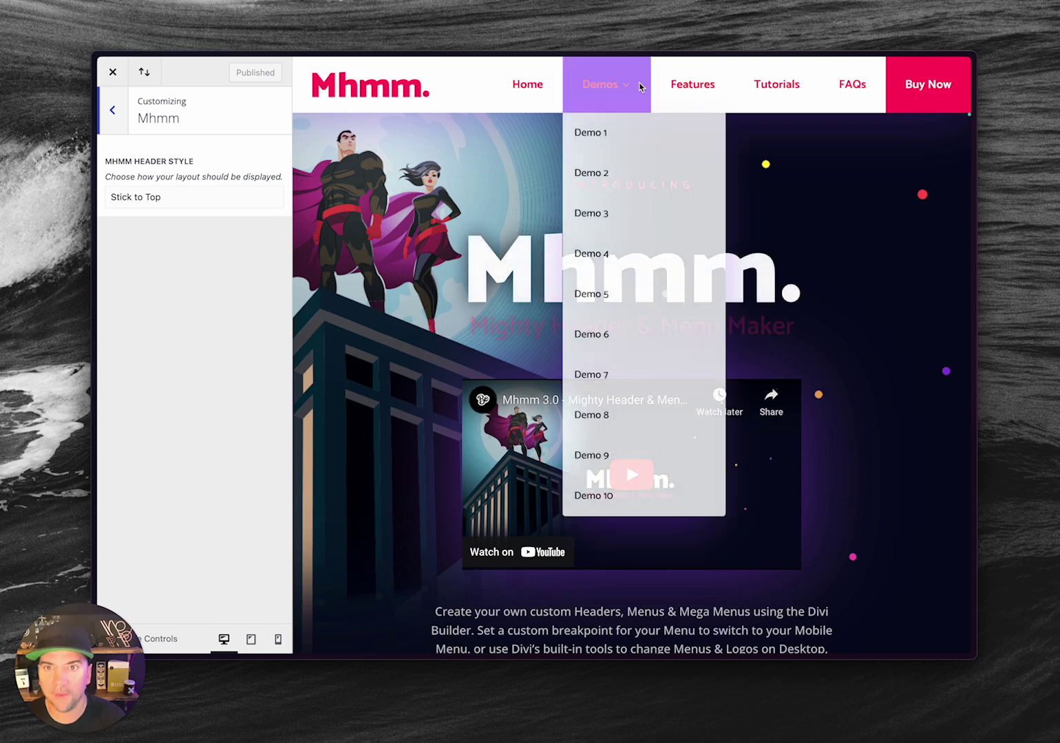
Scroll the Customizer preview to check the Stick to Top header, and review the available Mhmm header styles without changing the selection
scroll(543, 196, "down", 6)
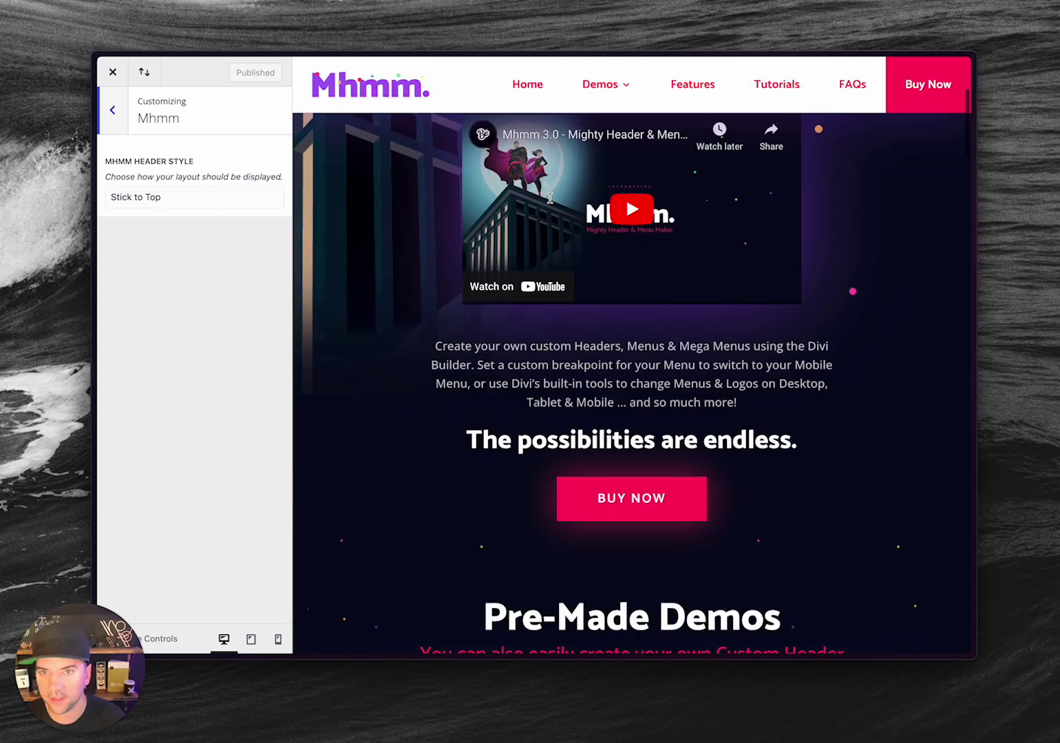
scroll(550, 199, "up", 6)
scroll(550, 198, "down", 5)
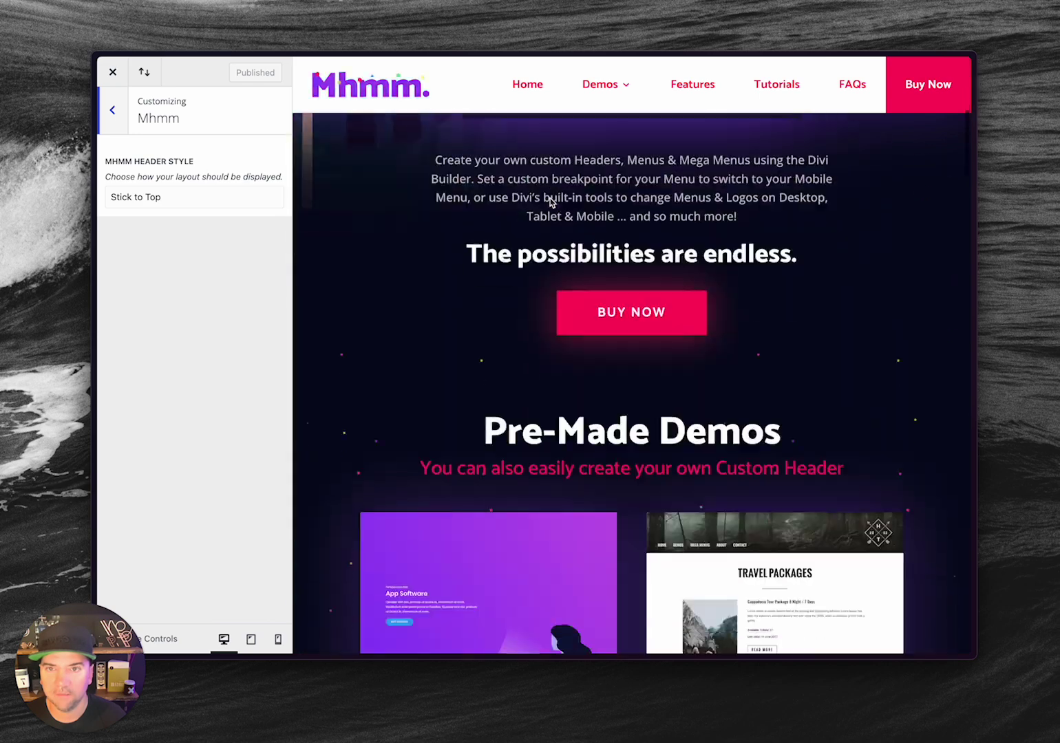
scroll(550, 199, "up", 5)
left_click(168, 200)
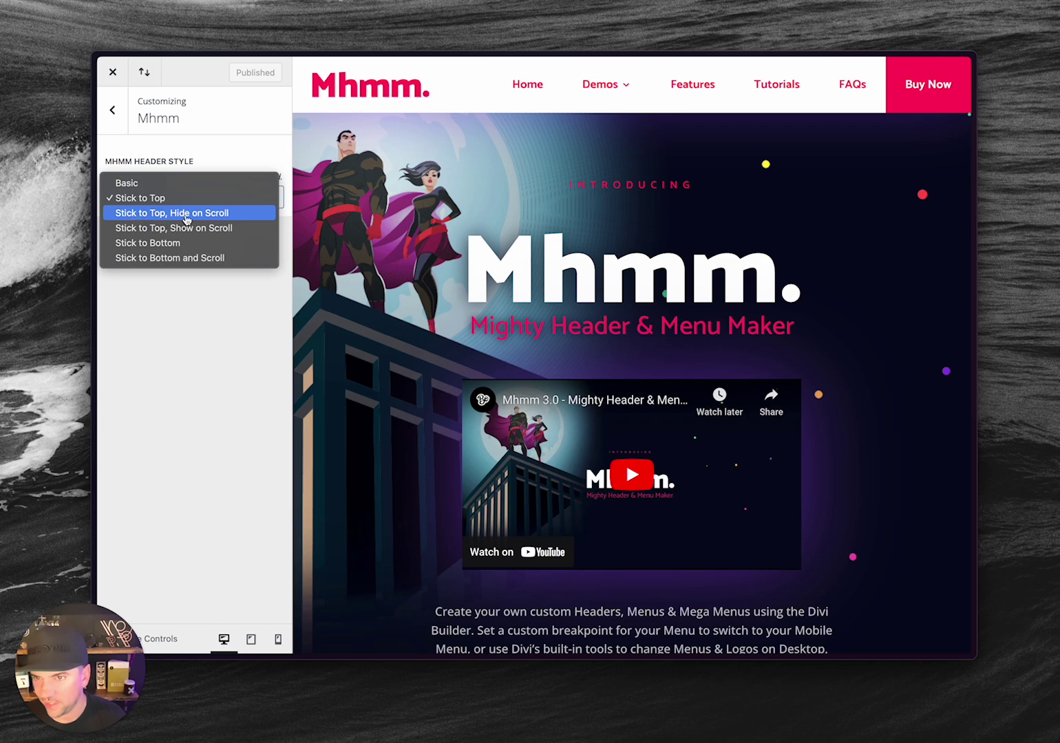
left_click(520, 222)
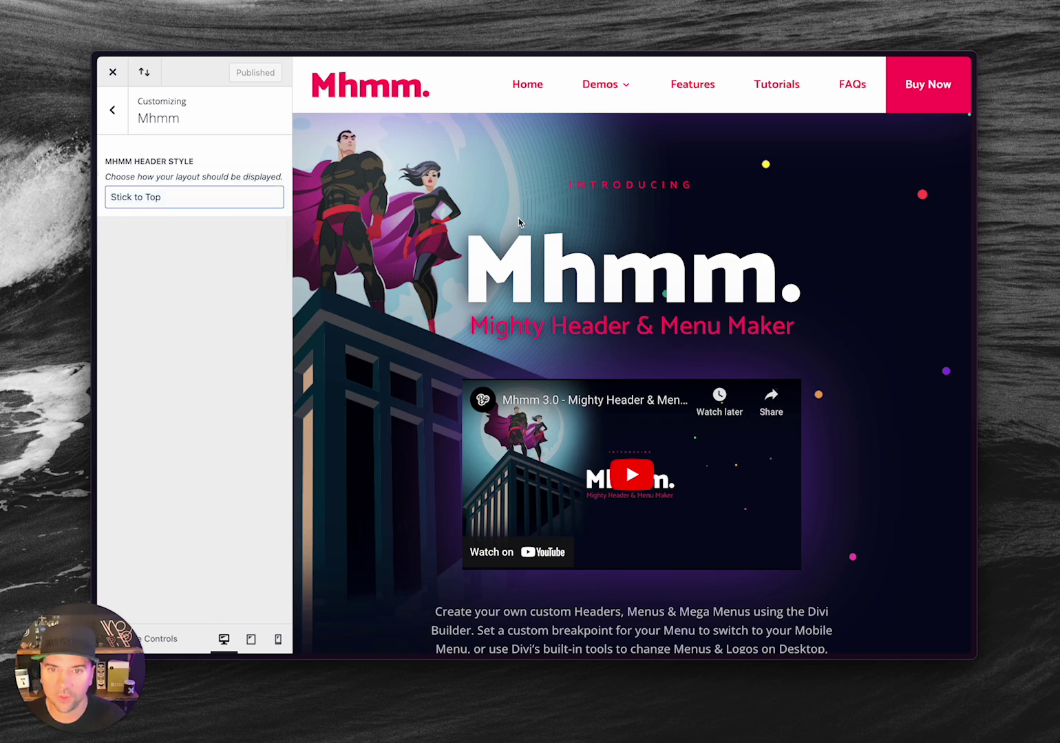
Switch to the FitLife demo page and scroll it down and back up to examine how its header behaves
key("alt+Tab")
scroll(549, 278, "down", 3)
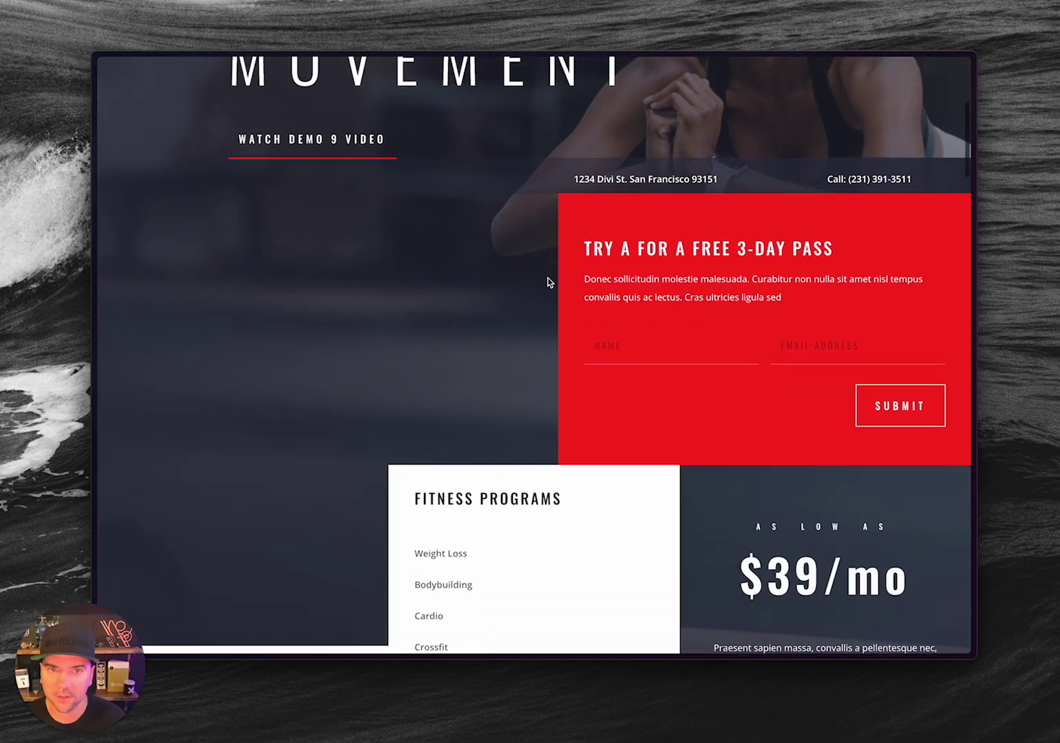
scroll(548, 278, "up", 5)
Set the Mhmm header style to Stick to Top, Show on Scroll in the Customizer and scroll the preview to check it
key("alt+Tab")
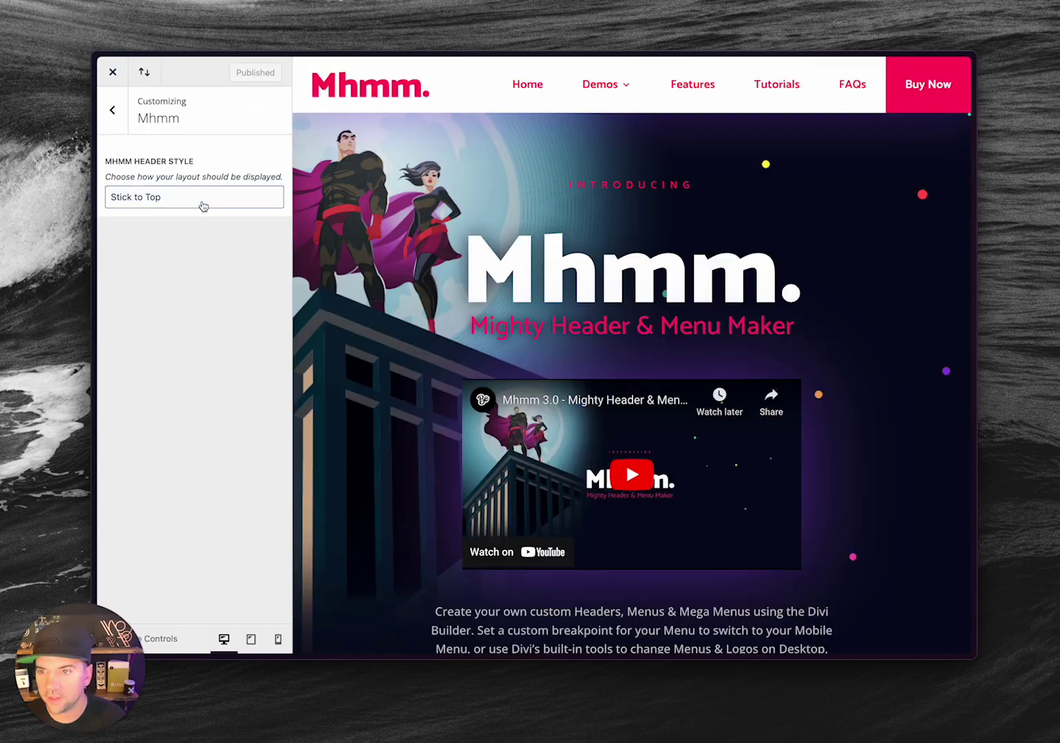
left_click(204, 207)
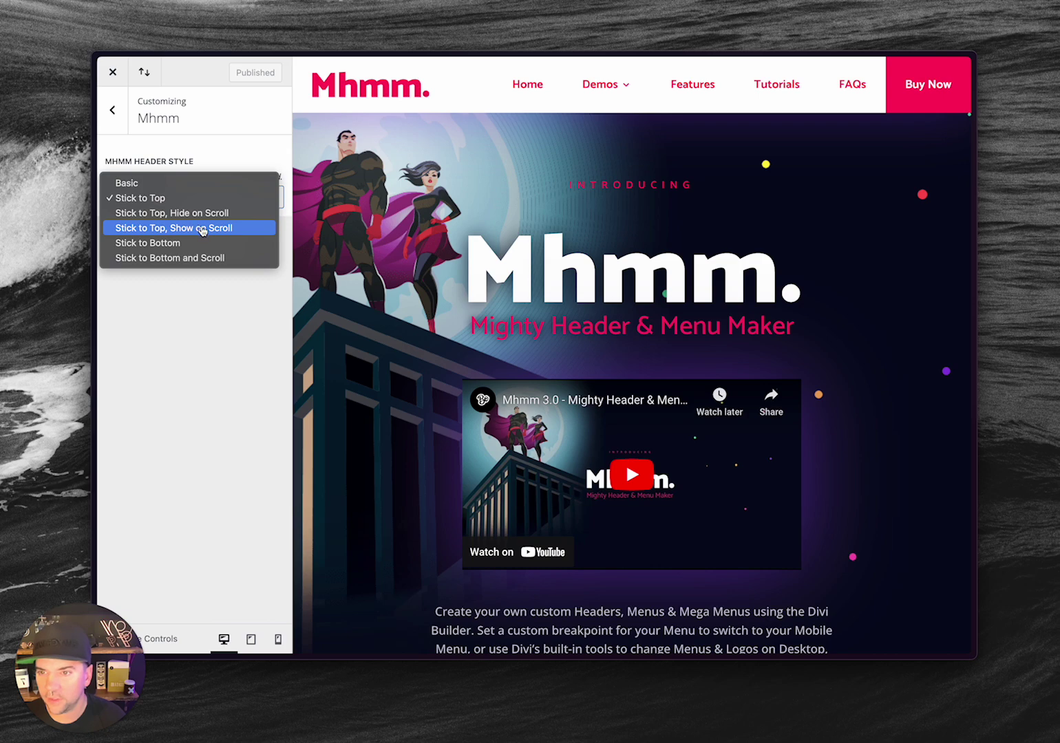
left_click(202, 231)
key("alt+Tab")
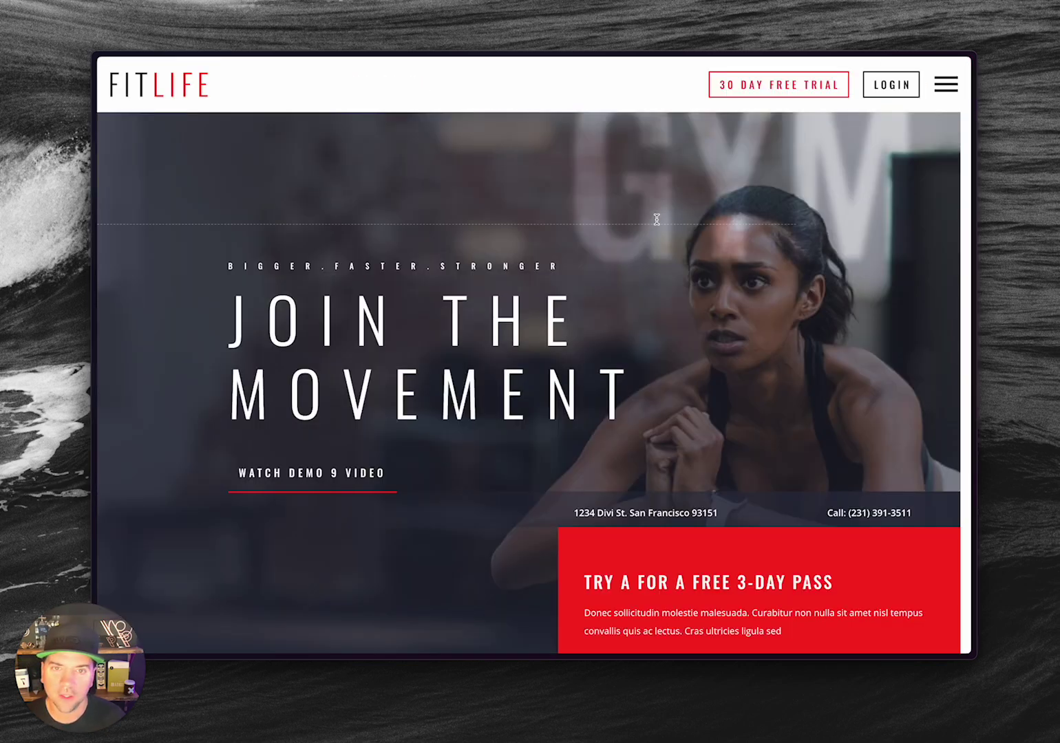
key("alt+Tab")
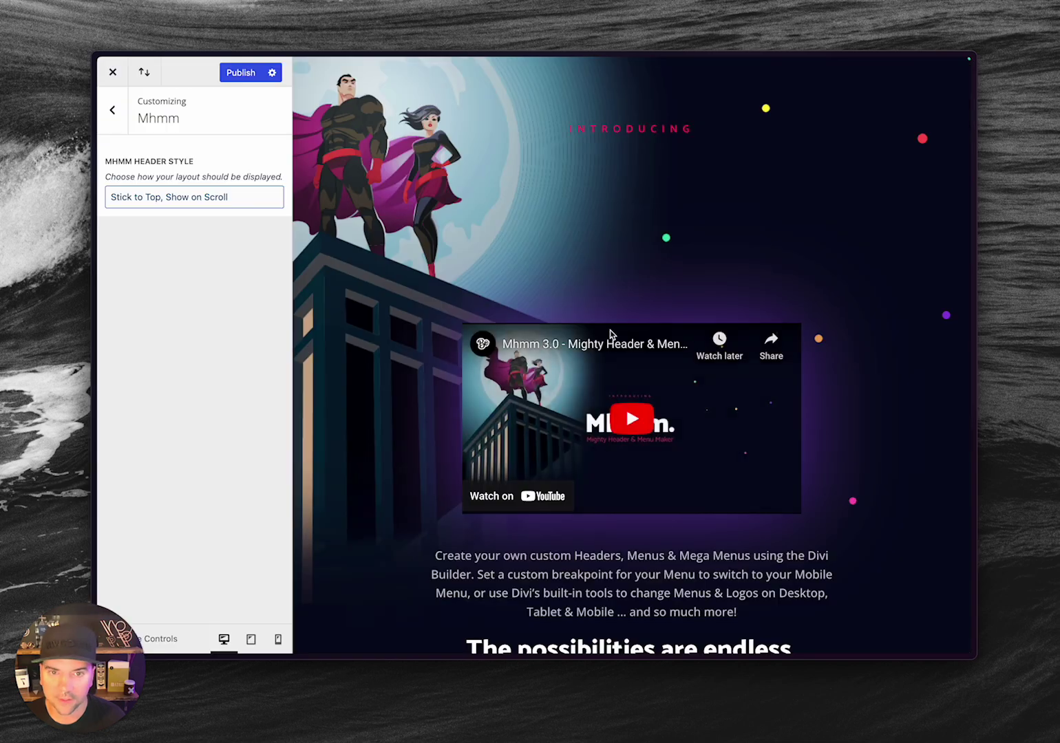
scroll(611, 335, "down", 5)
scroll(653, 234, "up", 5)
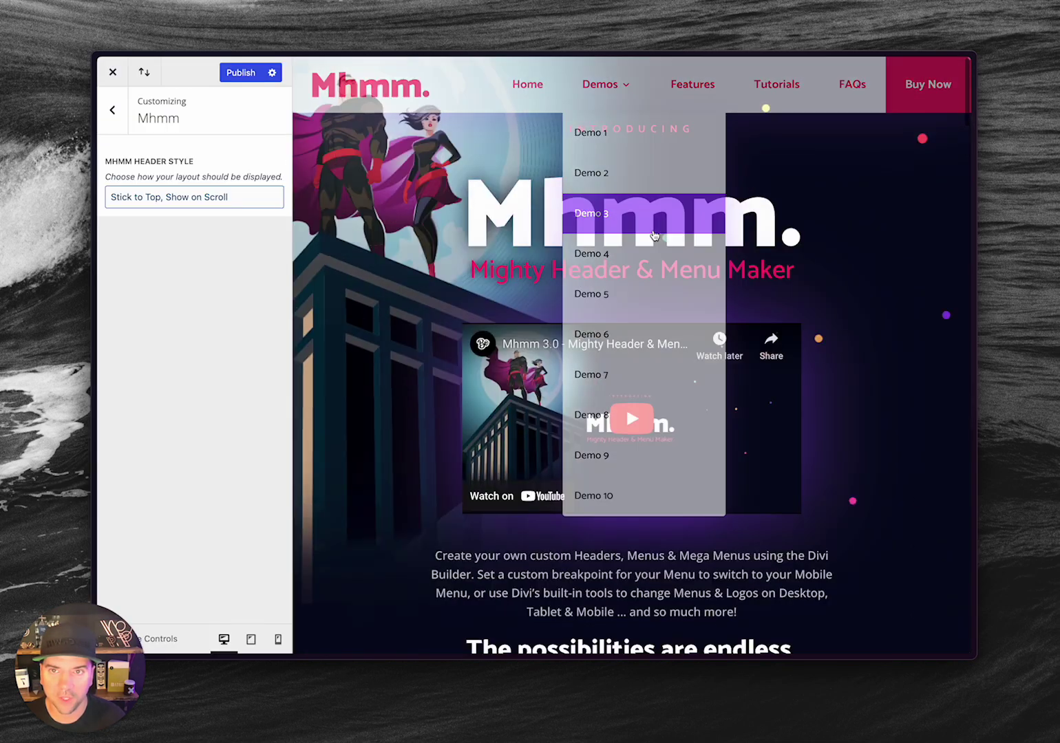
Close the Theme Customizer and discard the unpublished Mhmm header style change
left_click(167, 206)
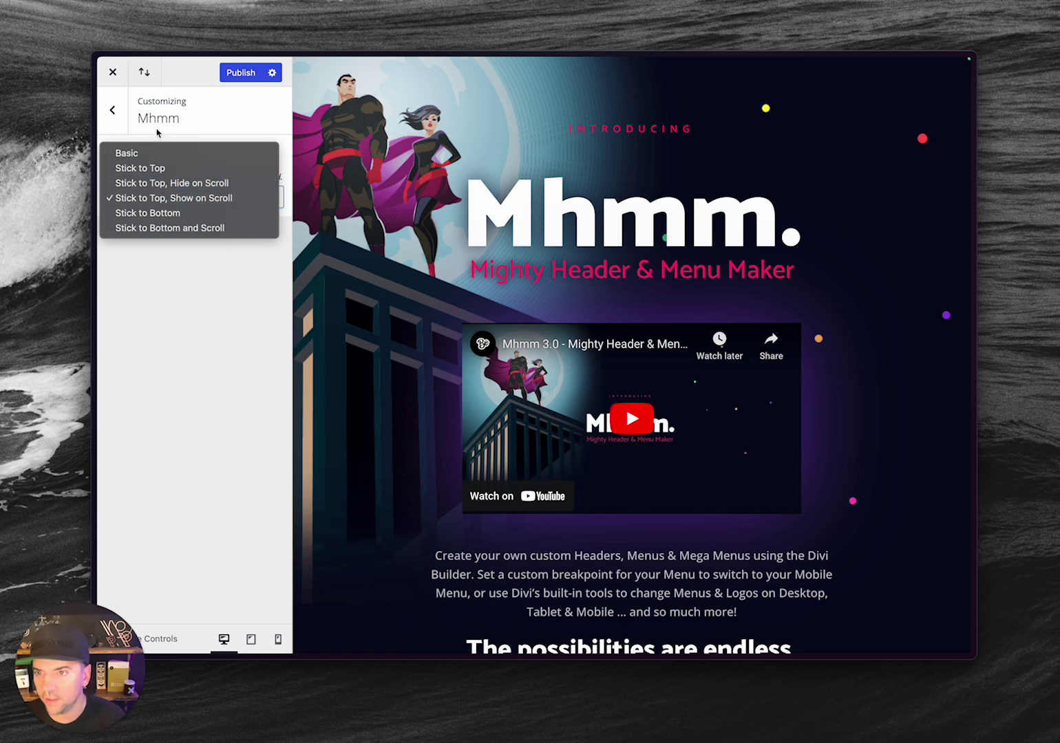
left_click(120, 74)
left_click(113, 73)
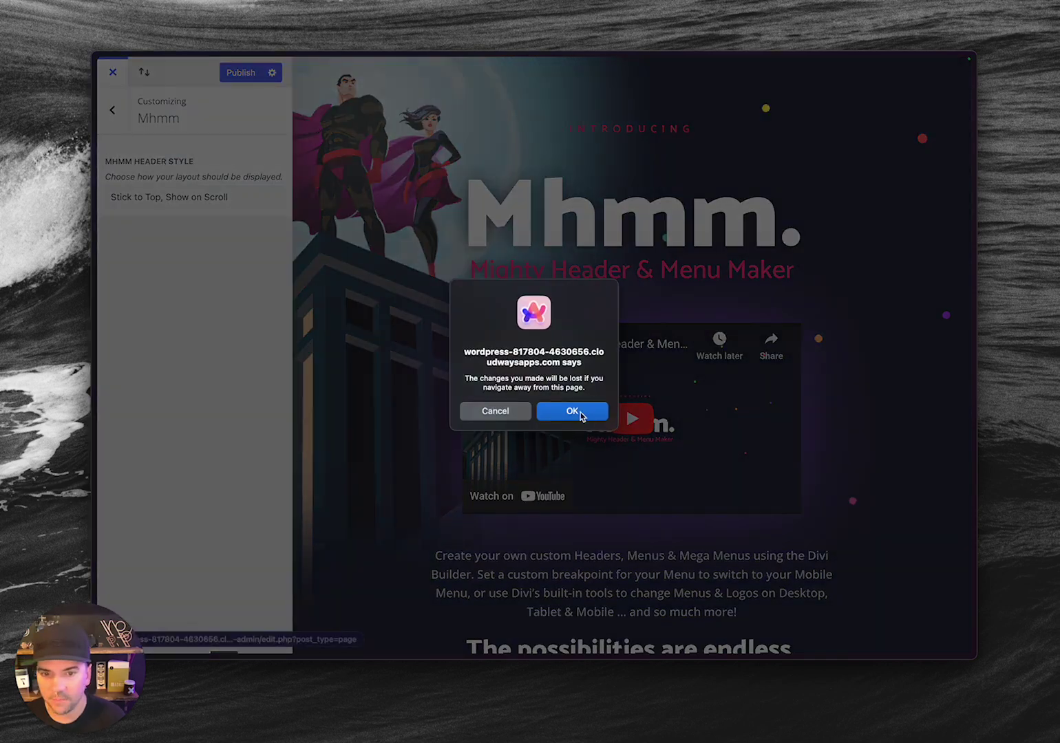
left_click(572, 412)
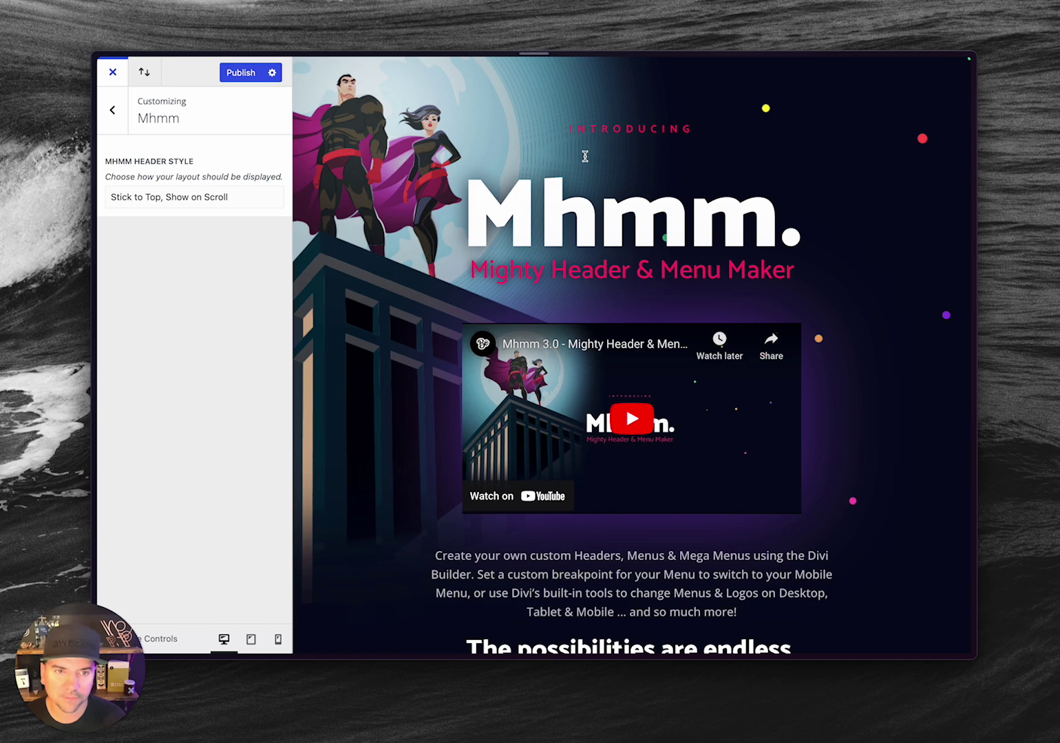
Open the Demo 9 page for editing from the Pages list and review its Mhmm style options without changing the selection
key("alt+Tab")
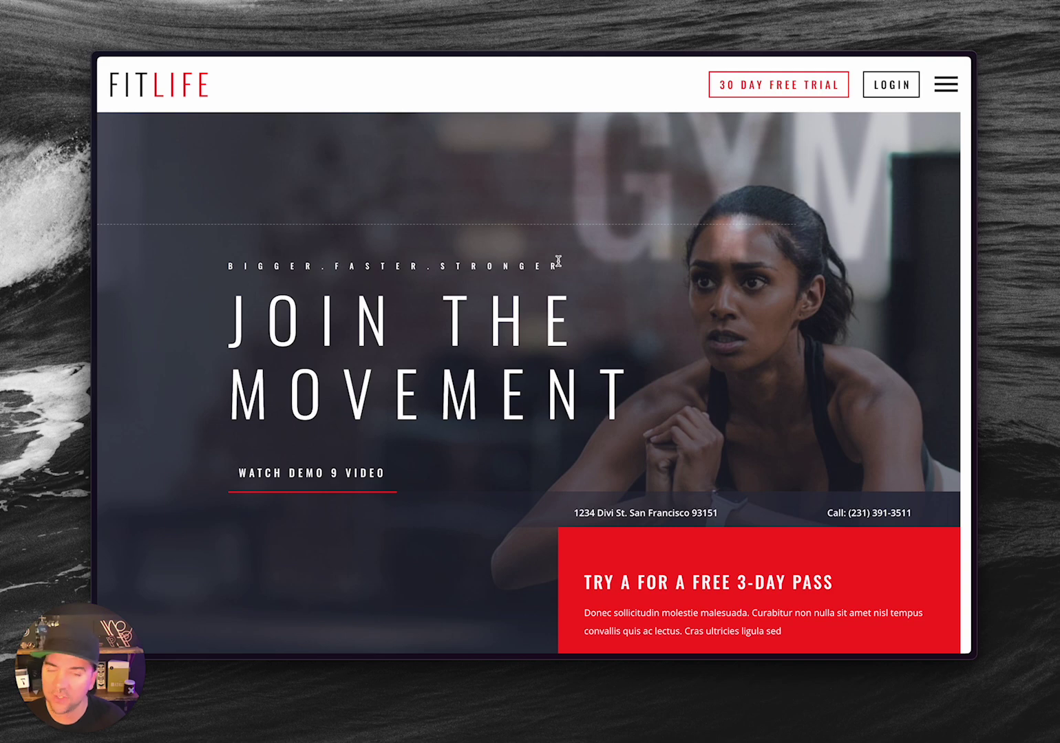
key("alt+Tab")
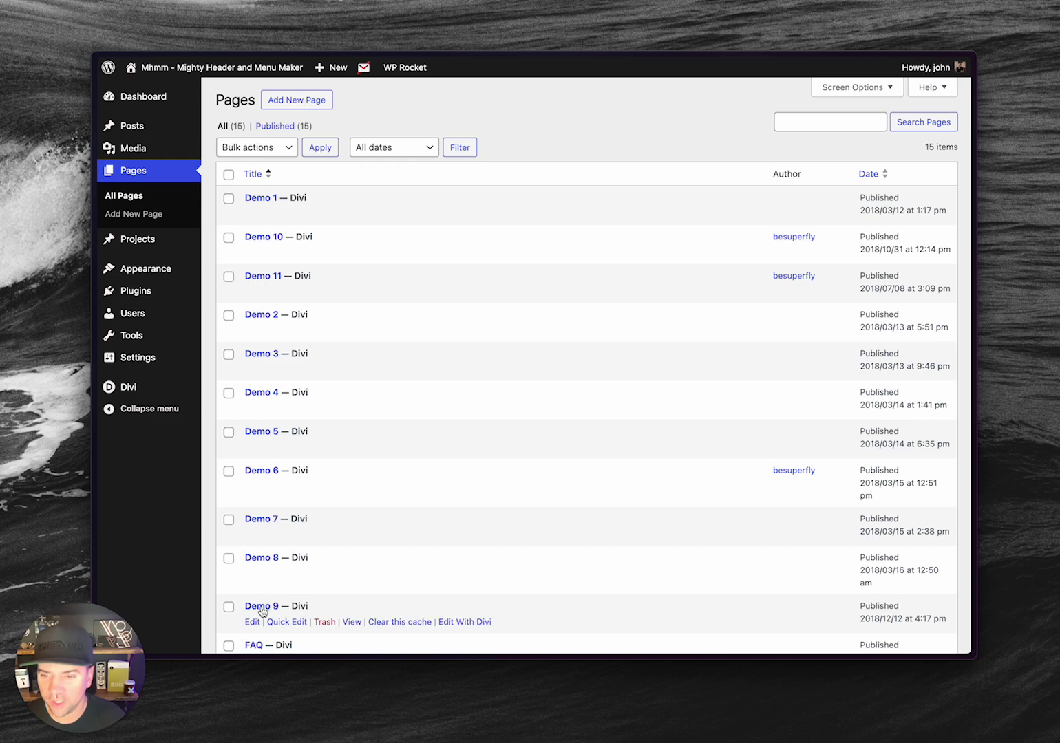
left_click(252, 623)
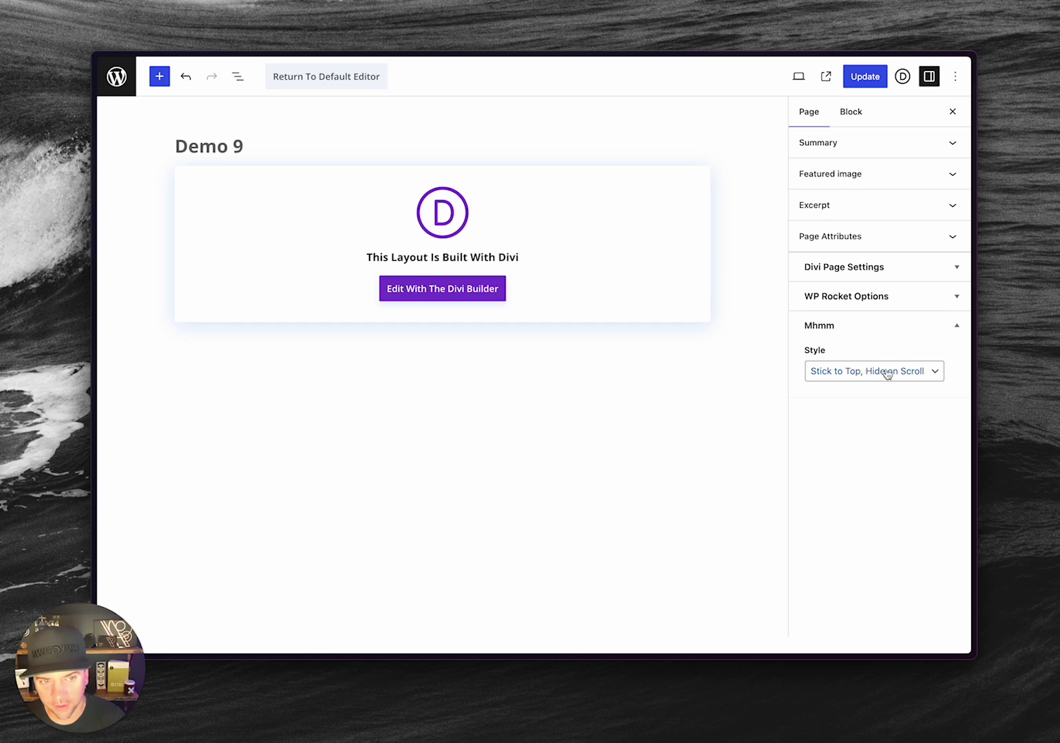
left_click(902, 373)
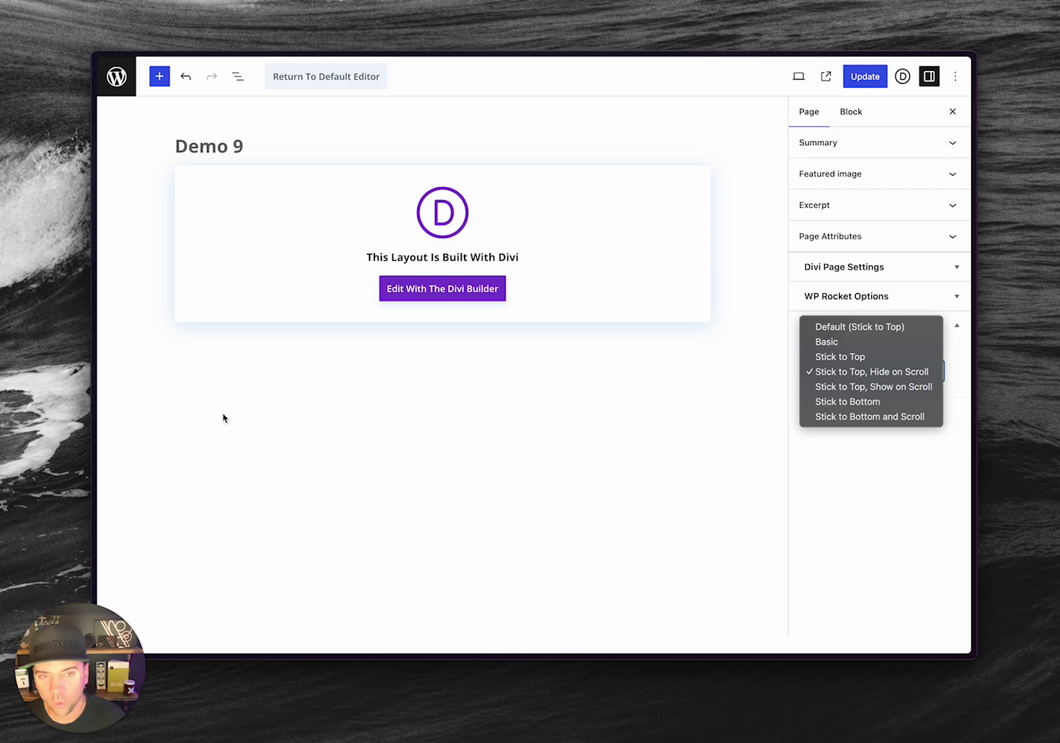
left_click(560, 483)
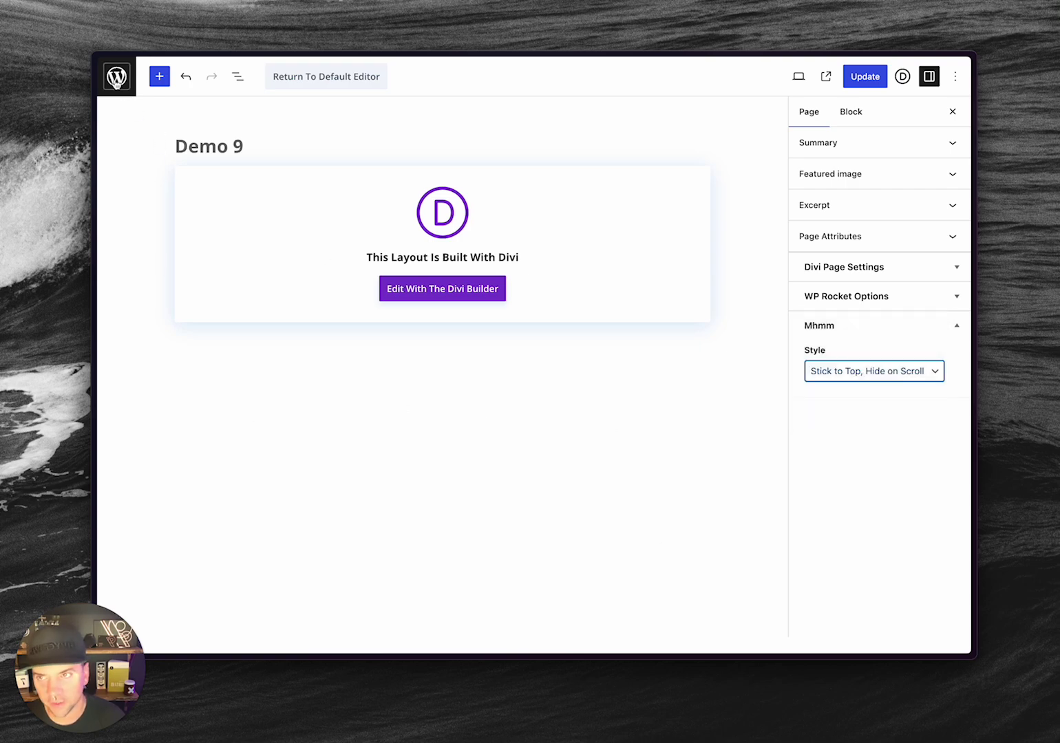
Switch to the FitLife demo page and scroll it down and back up to check the header's hide-on-scroll behavior
key("ctrl+Tab")
key("ctrl+Tab")
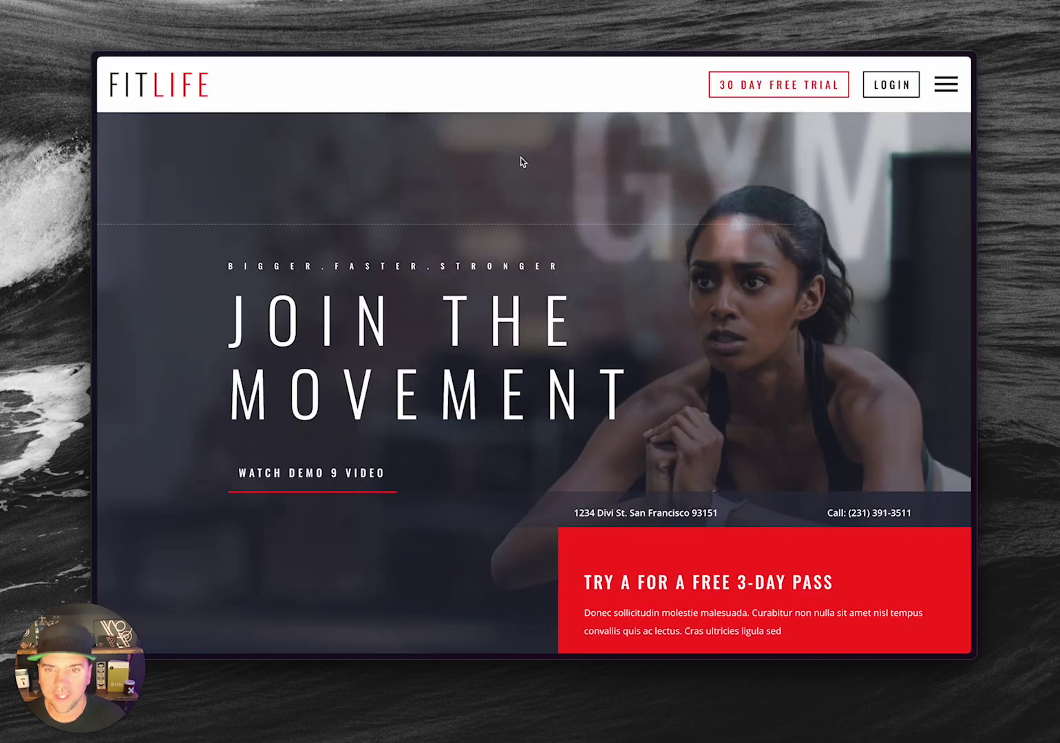
scroll(561, 208, "down", 5)
scroll(561, 208, "up", 5)
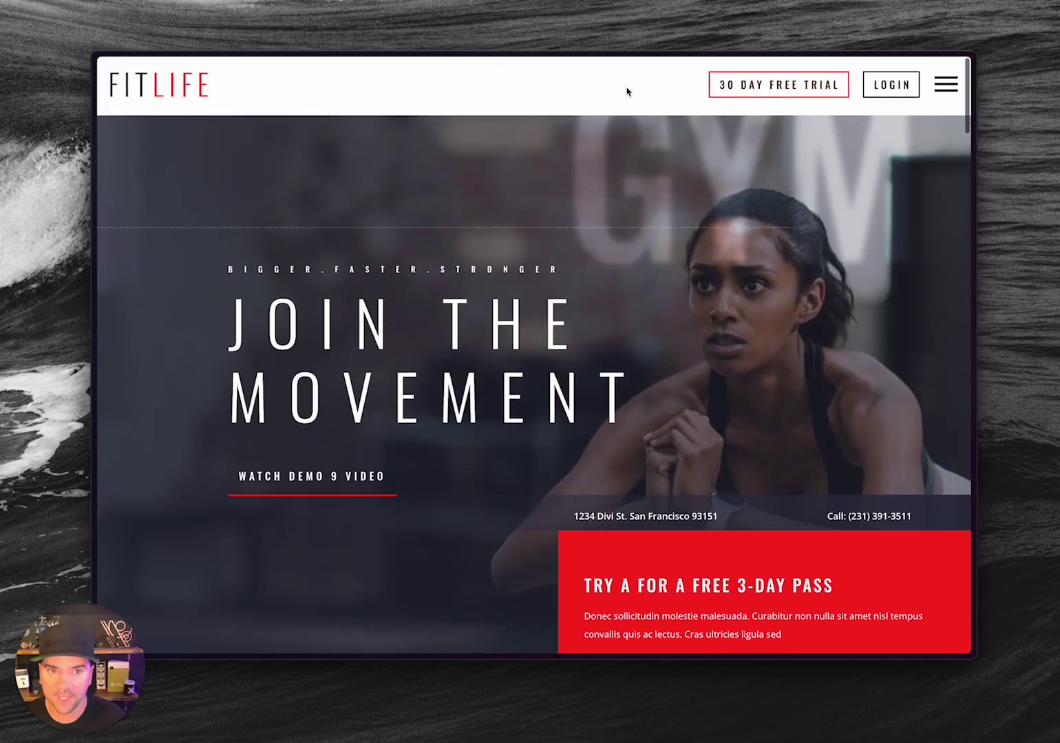
Switch to the Divi Theme Builder and open the Demo 9 custom header for editing without restoring the autosave
key("ctrl+Tab")
key("ctrl+Tab")
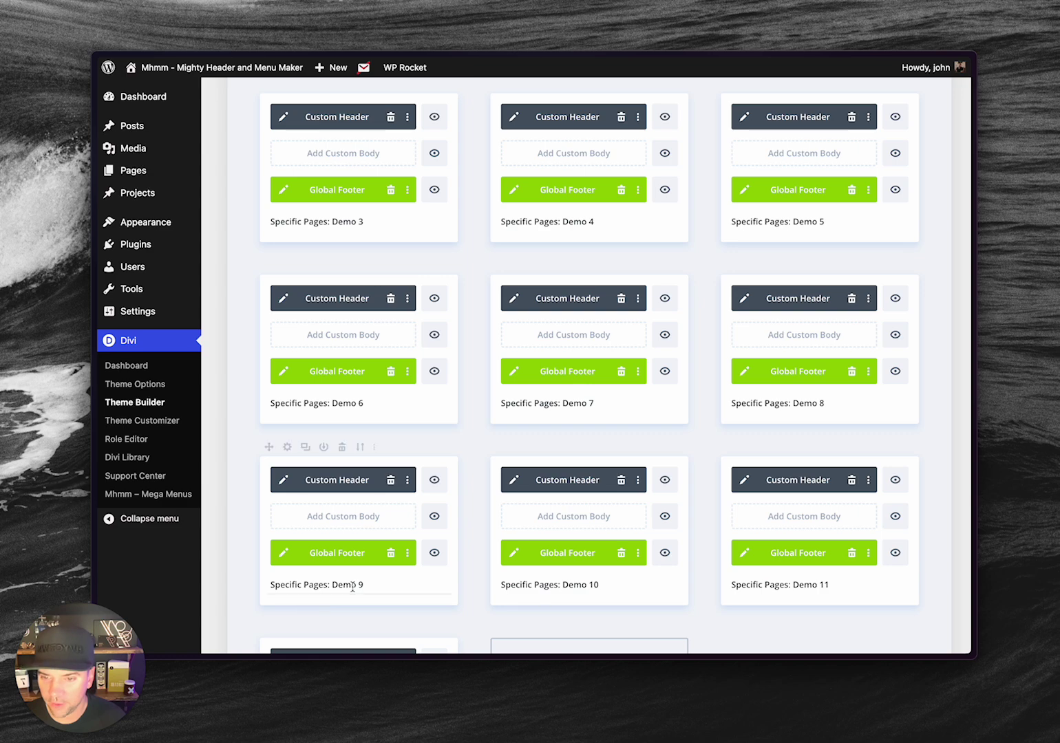
left_click(283, 480)
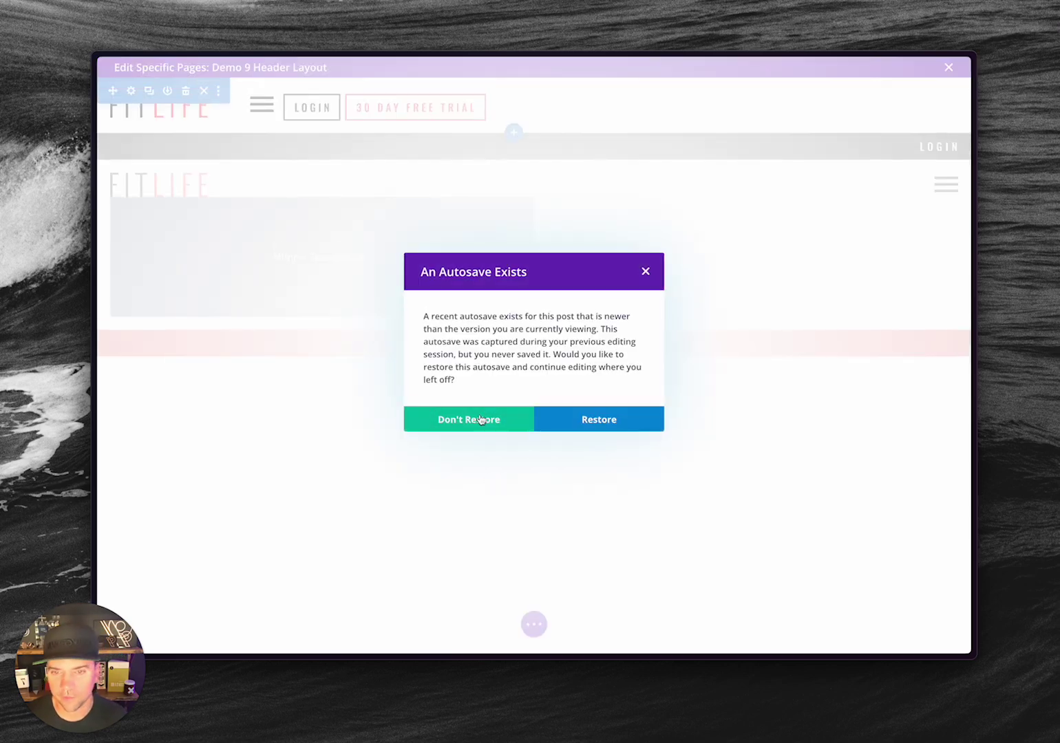
left_click(482, 419)
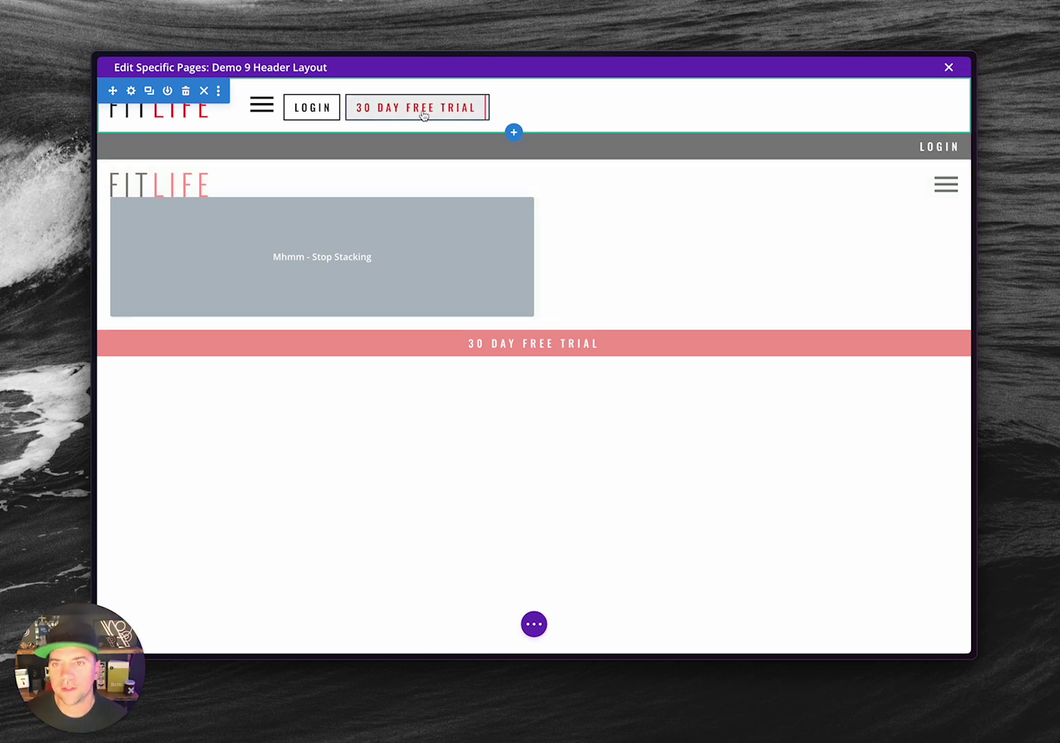
Show the header's top row in the Layers view and expand the row and its first column
right_click(621, 118)
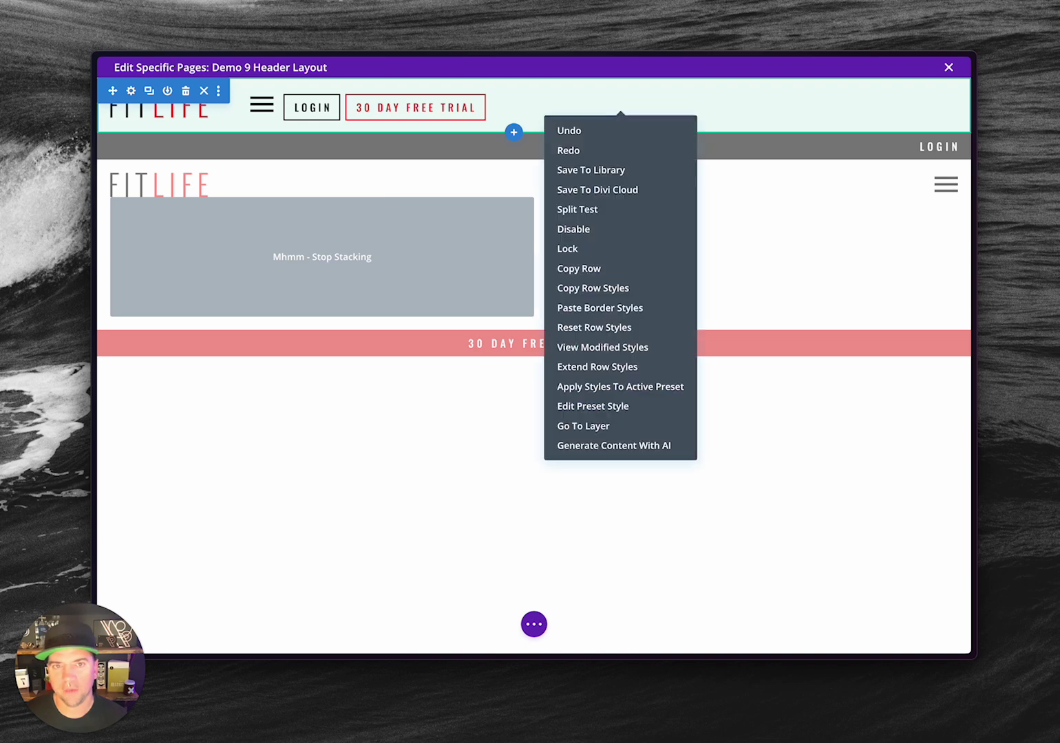
left_click(585, 423)
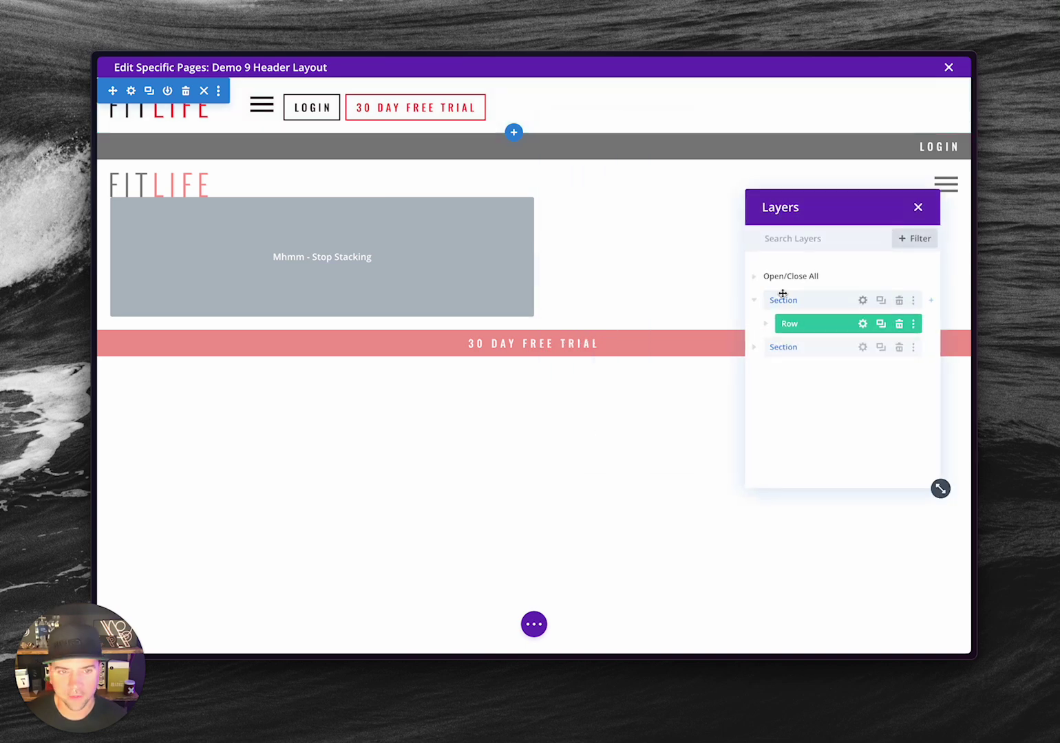
left_click(766, 326)
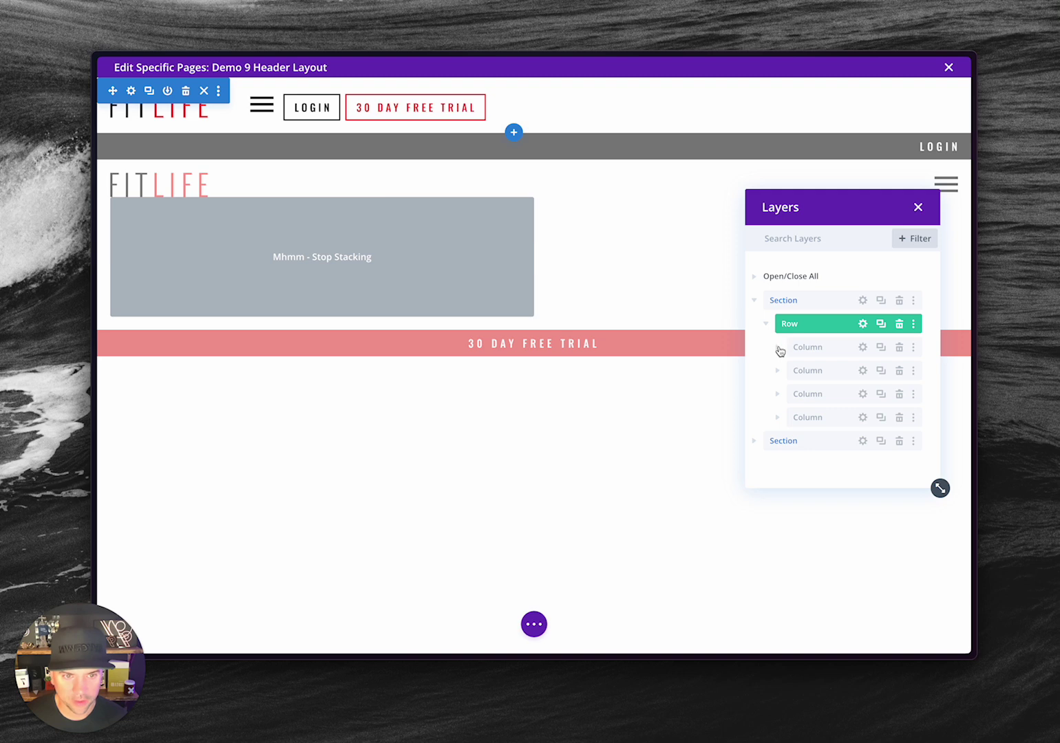
left_click(779, 349)
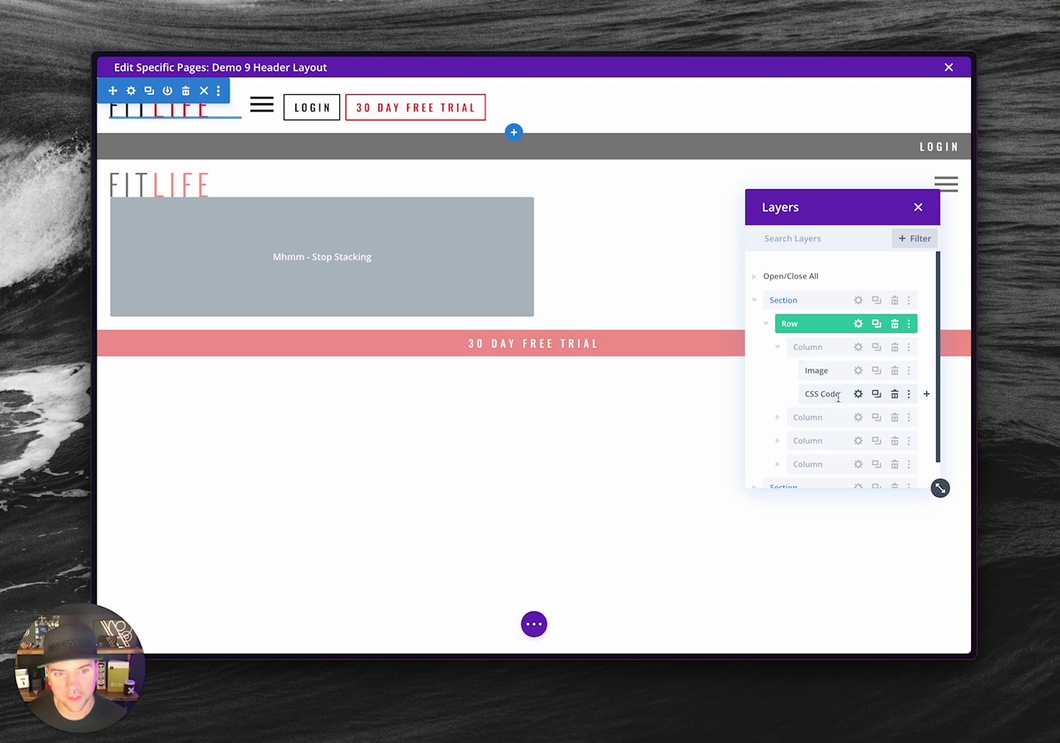
left_click(909, 396)
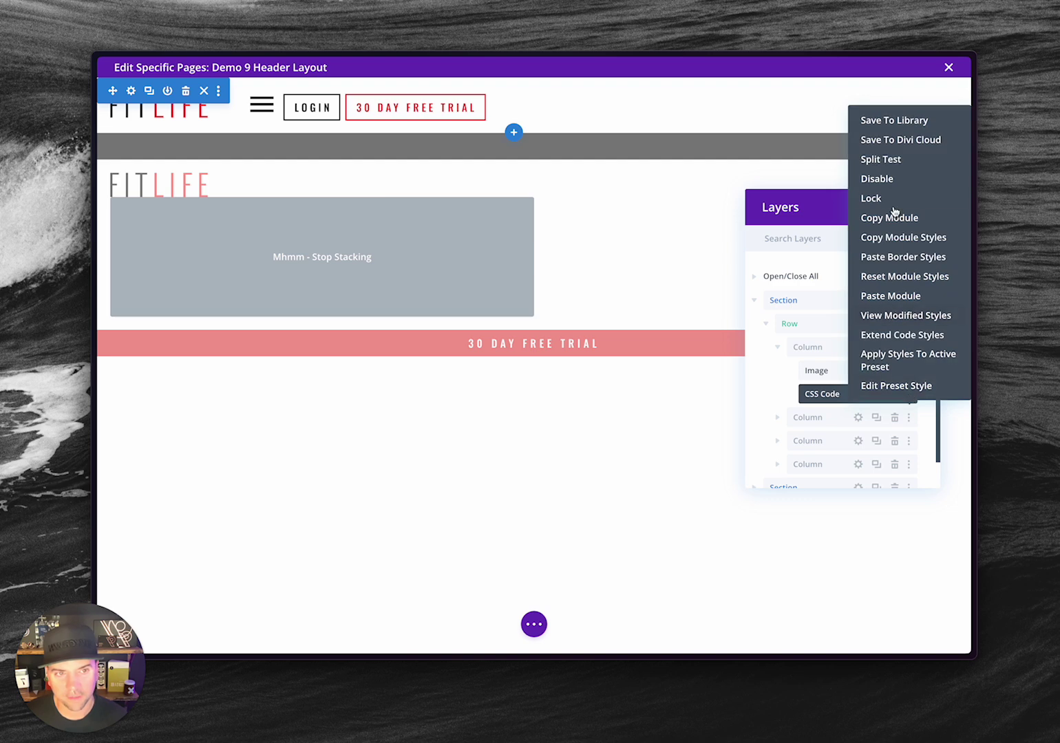
left_click(881, 200)
left_click(895, 396)
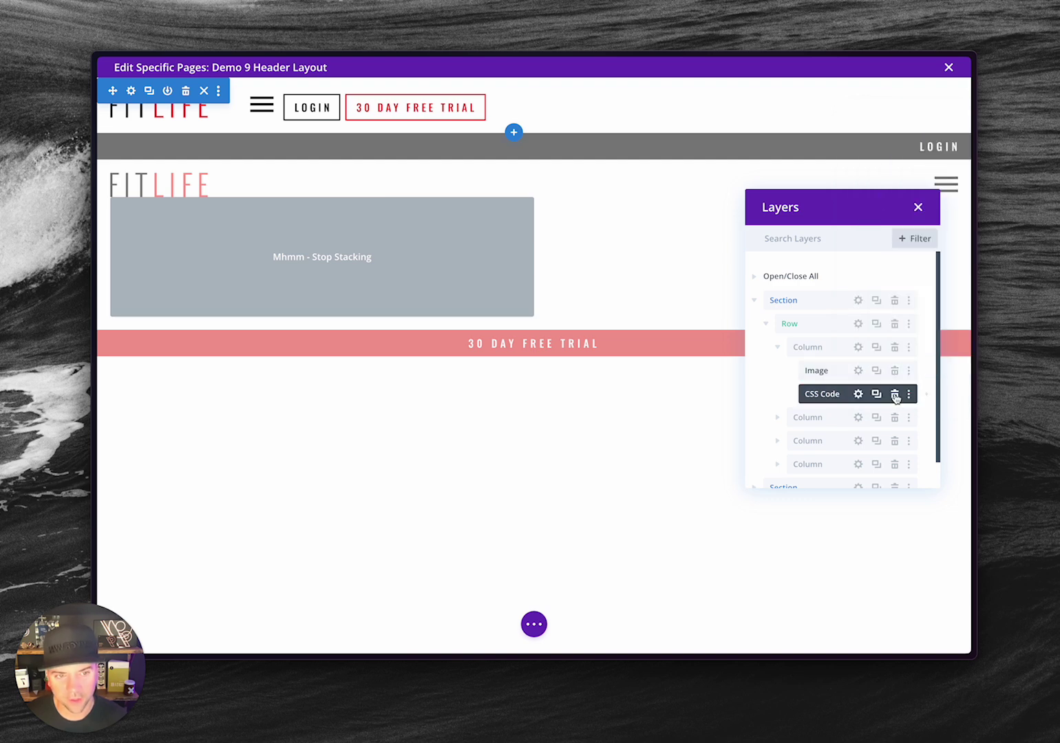
Examine the demo9logo class in the CSS Code module's settings, and view the column list in the parent row's settings
left_click(858, 395)
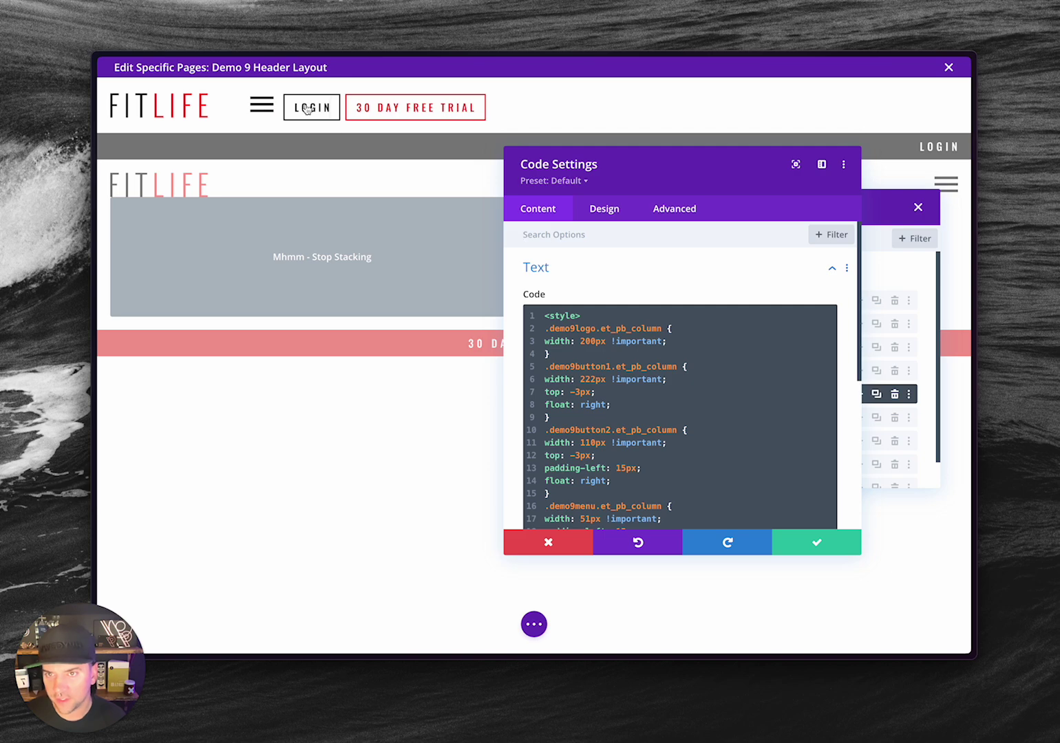
left_click(586, 329)
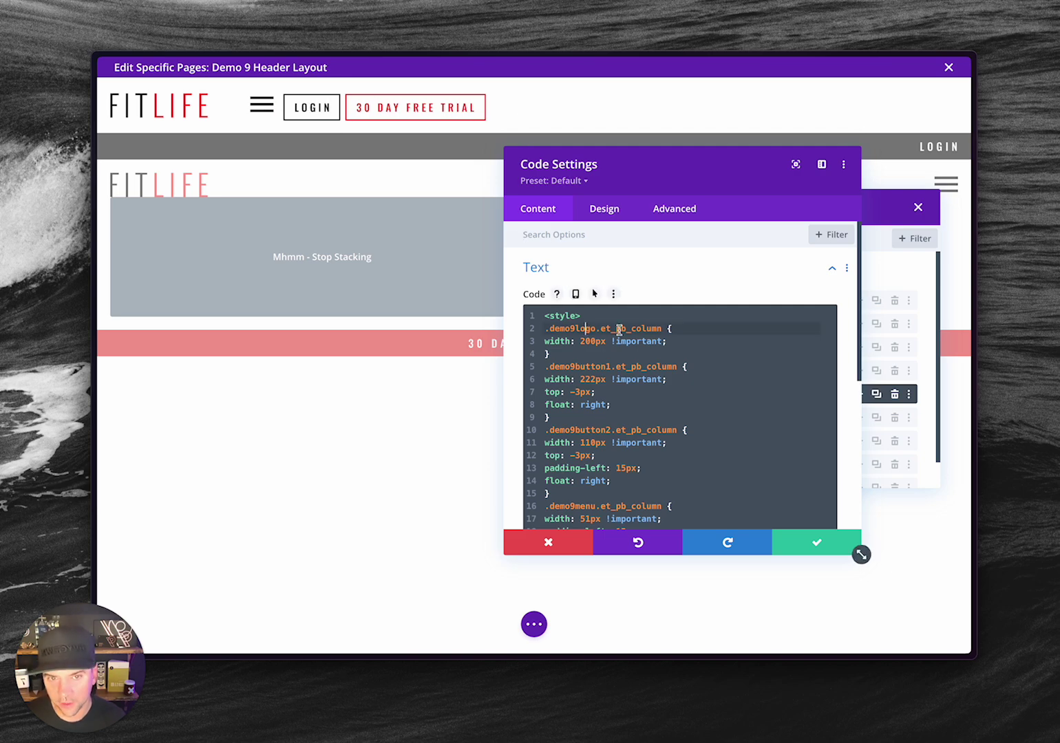
double_click(564, 329)
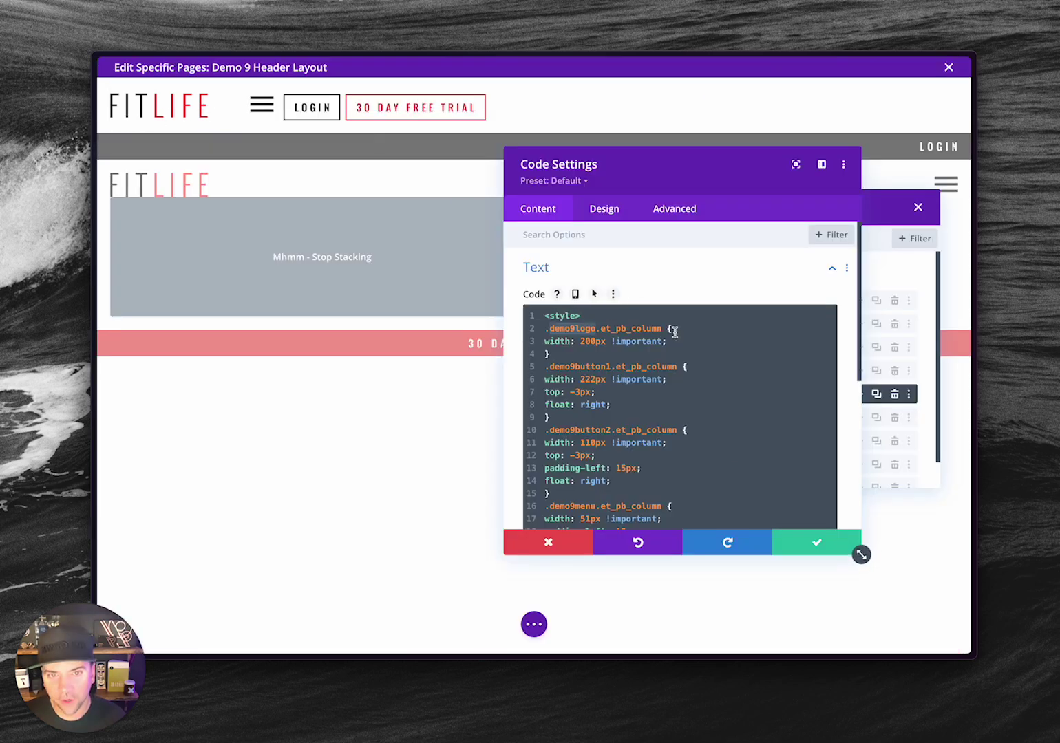
left_click(805, 552)
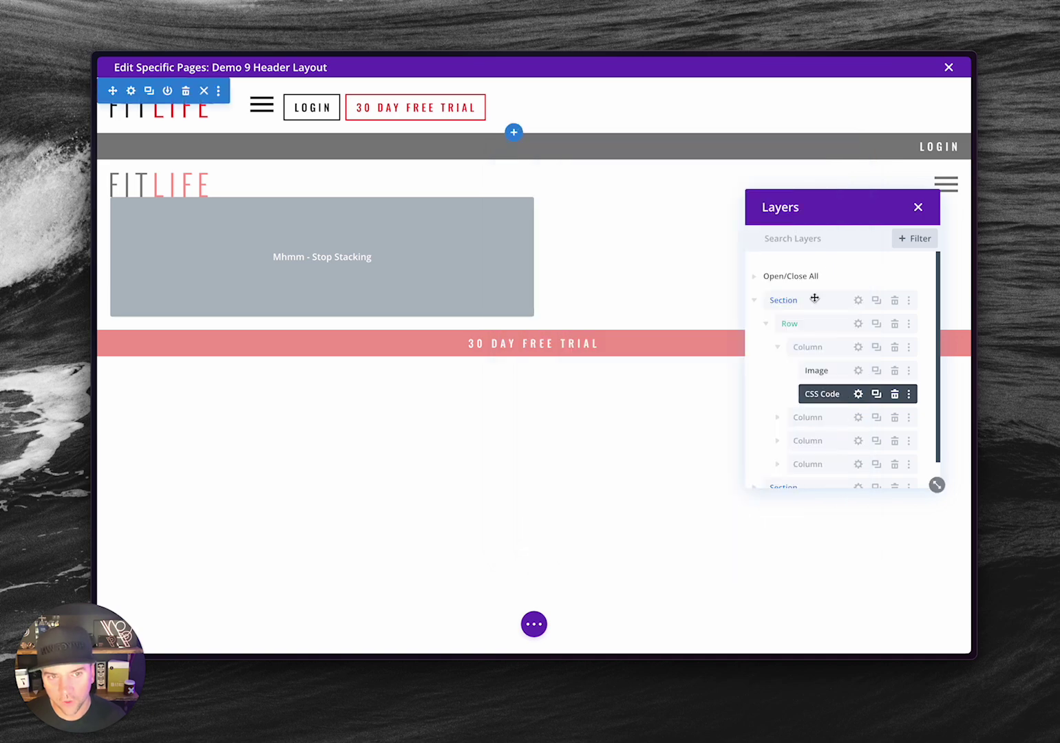
left_click(857, 324)
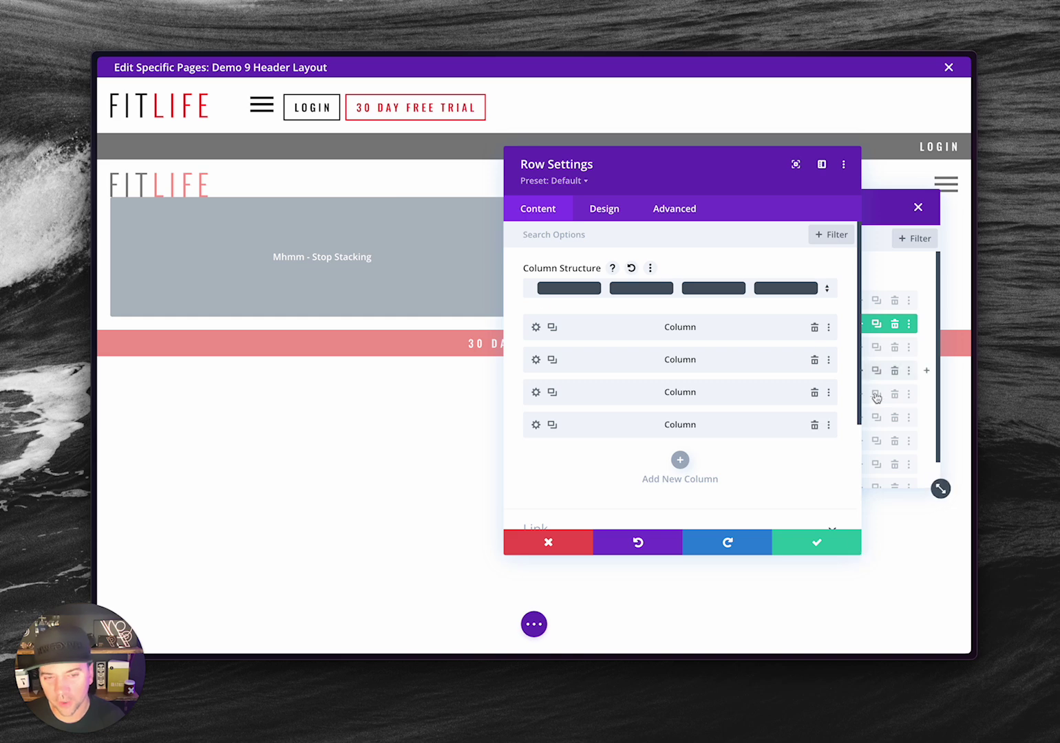
left_click(817, 542)
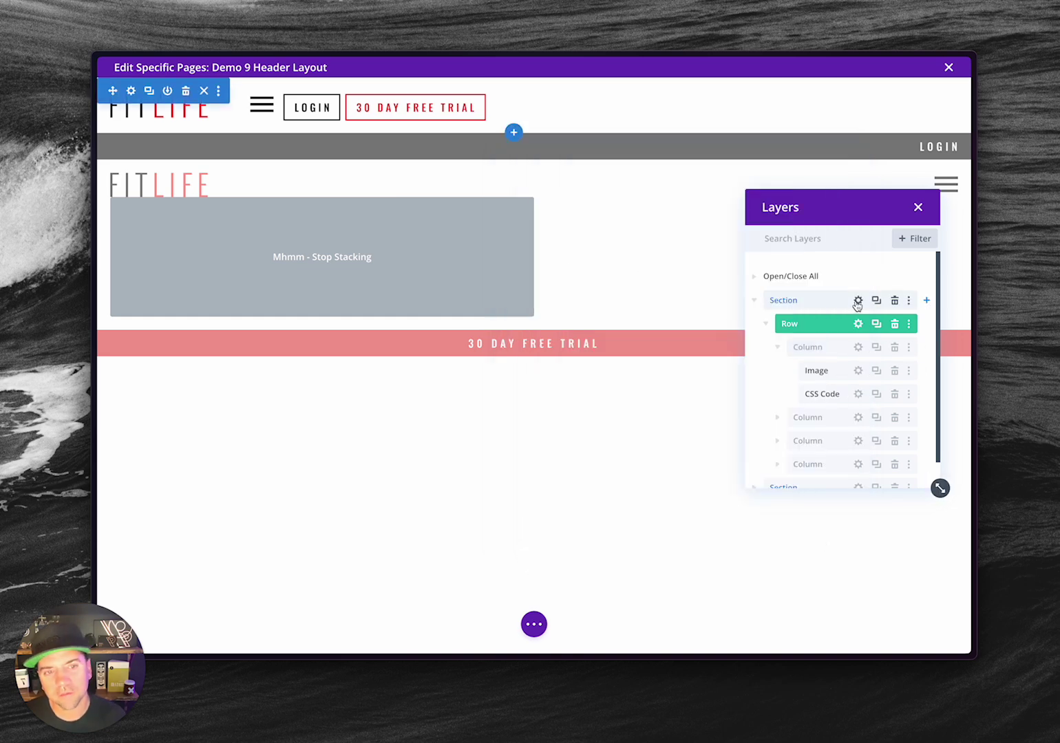
Reopen the CSS Code module's settings and examine the column width and padding rules for the logo, both buttons and the menu
left_click(858, 394)
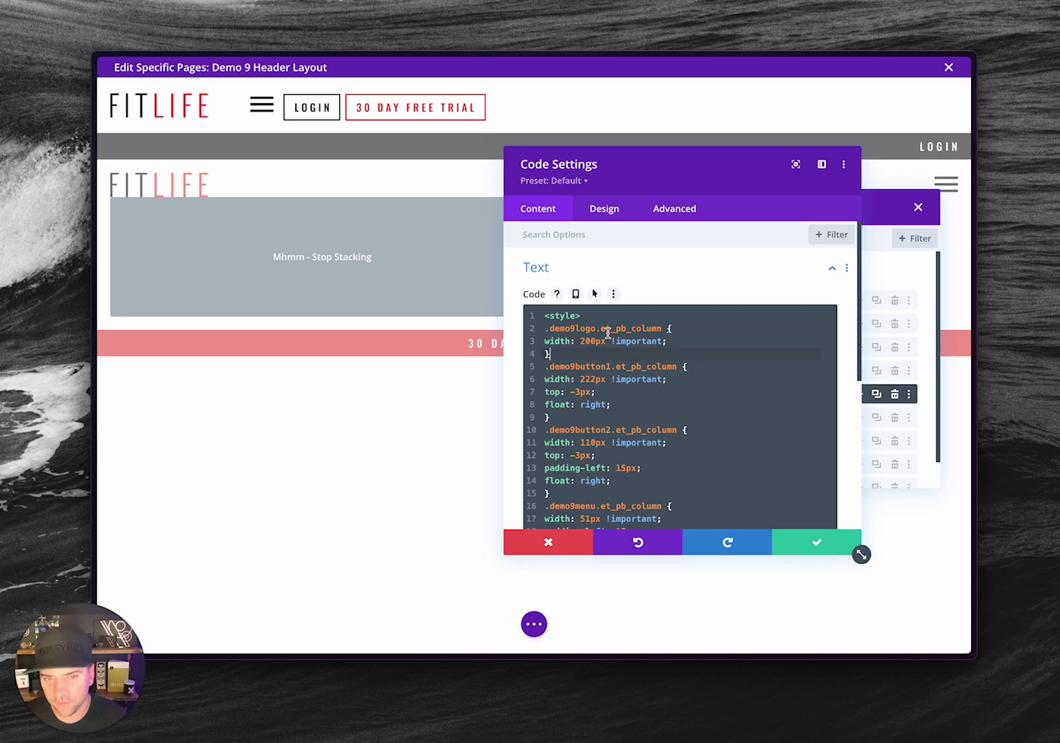
double_click(585, 340)
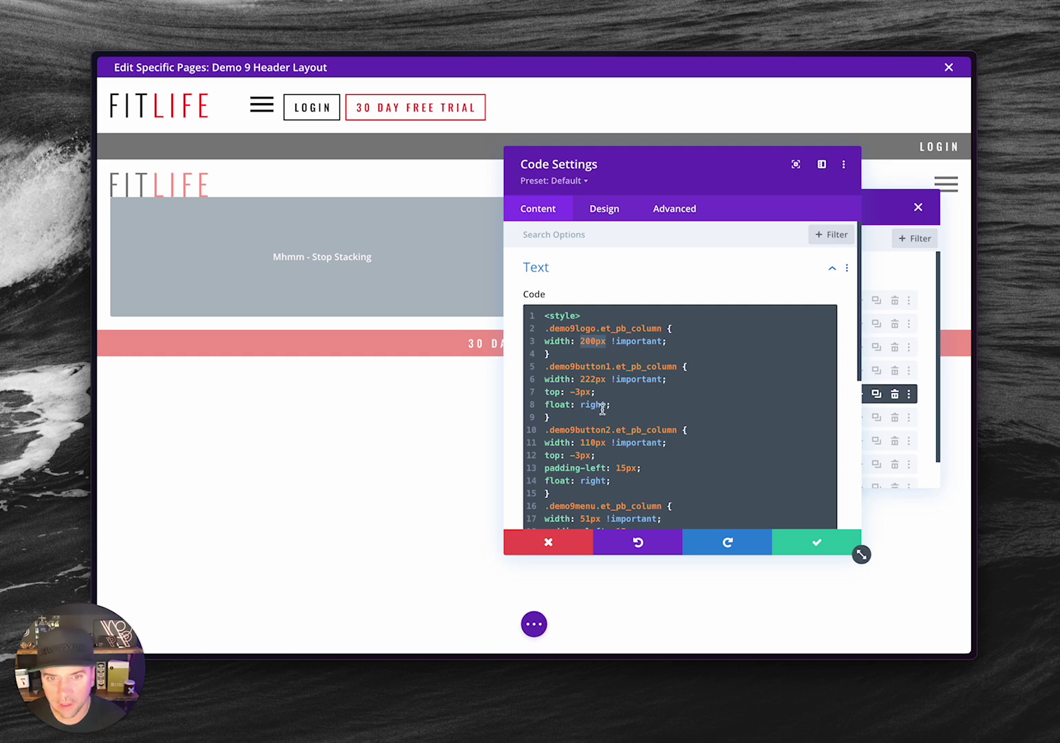
left_click(646, 380)
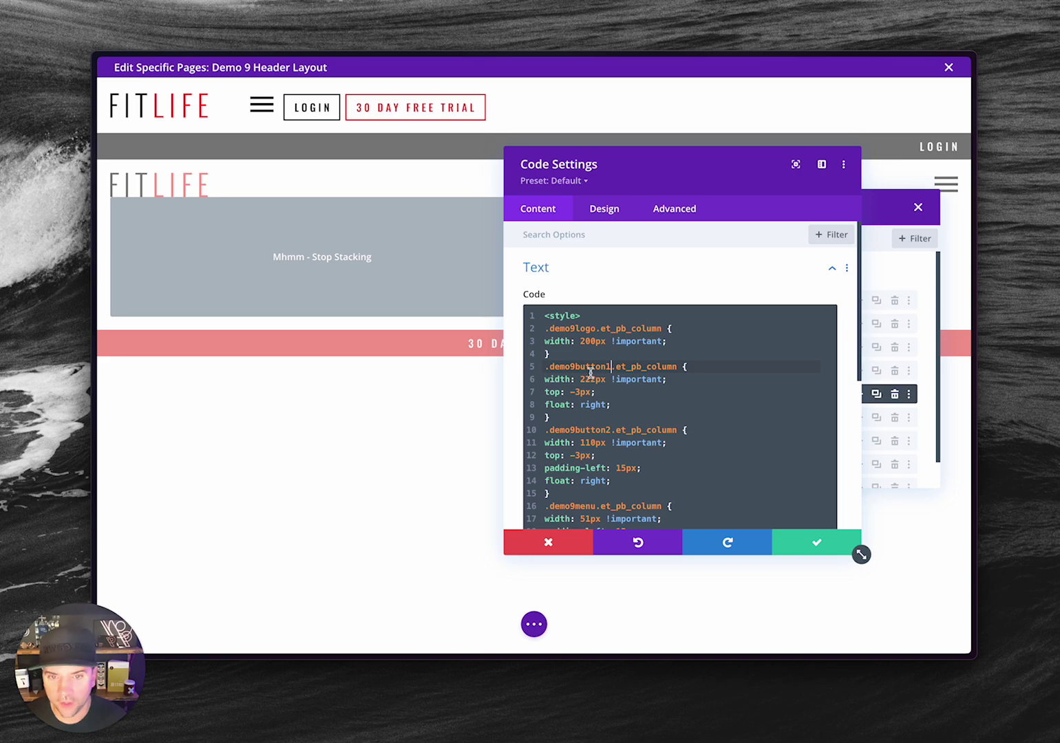
left_click(587, 381)
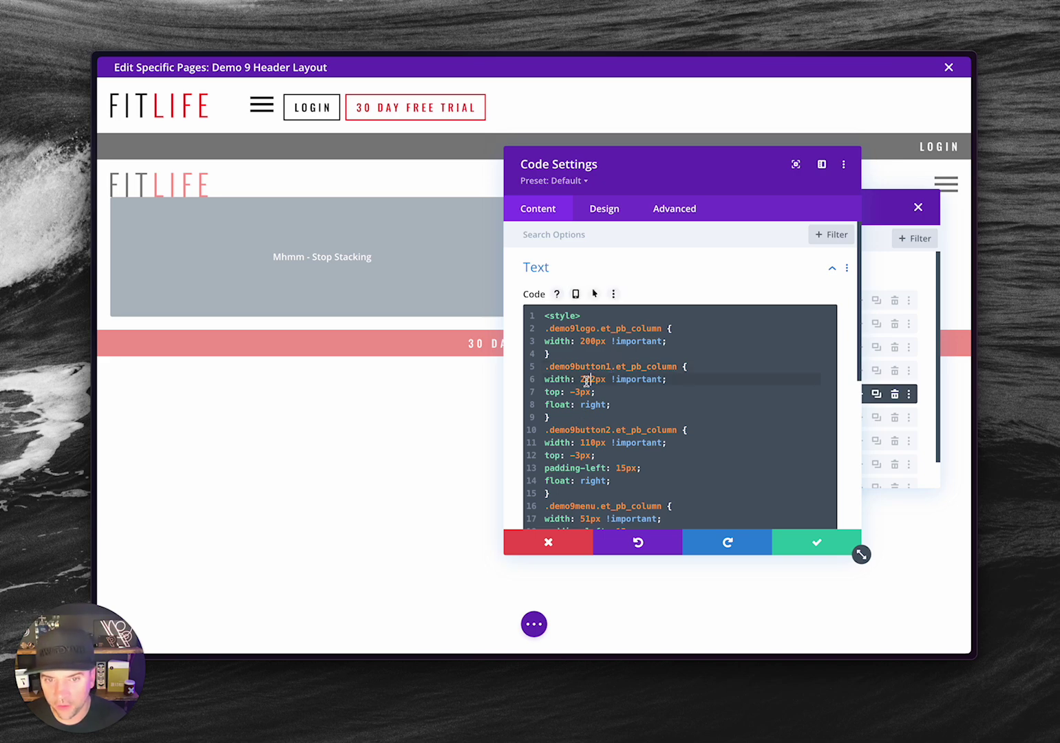
double_click(592, 342)
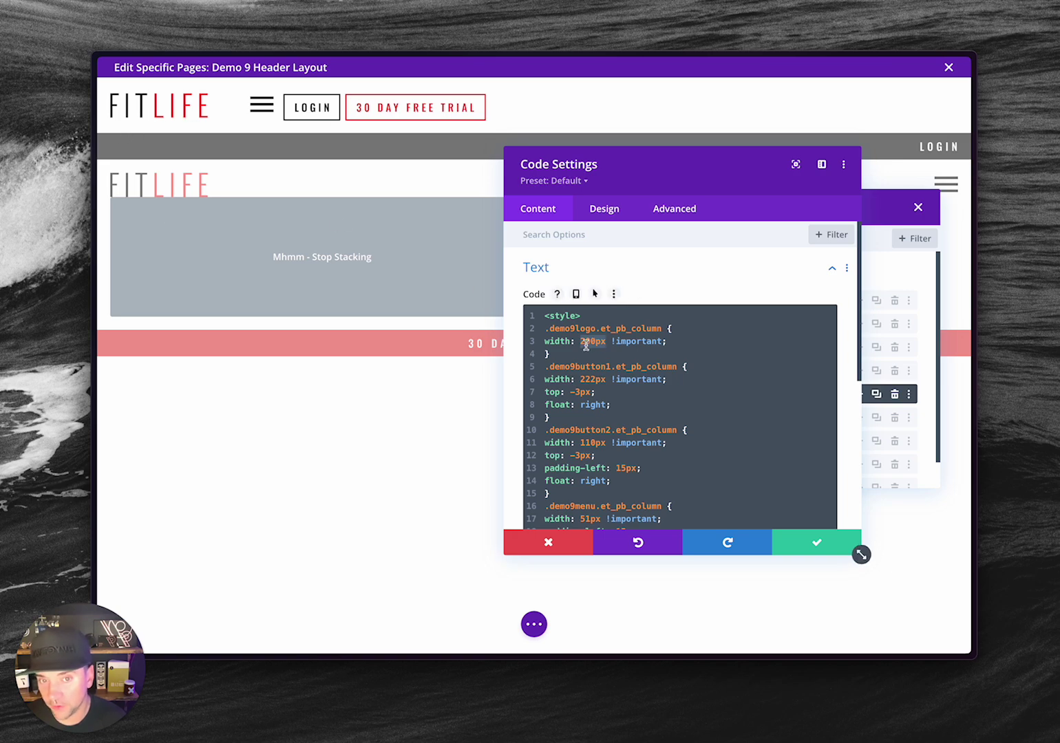
left_click(590, 379)
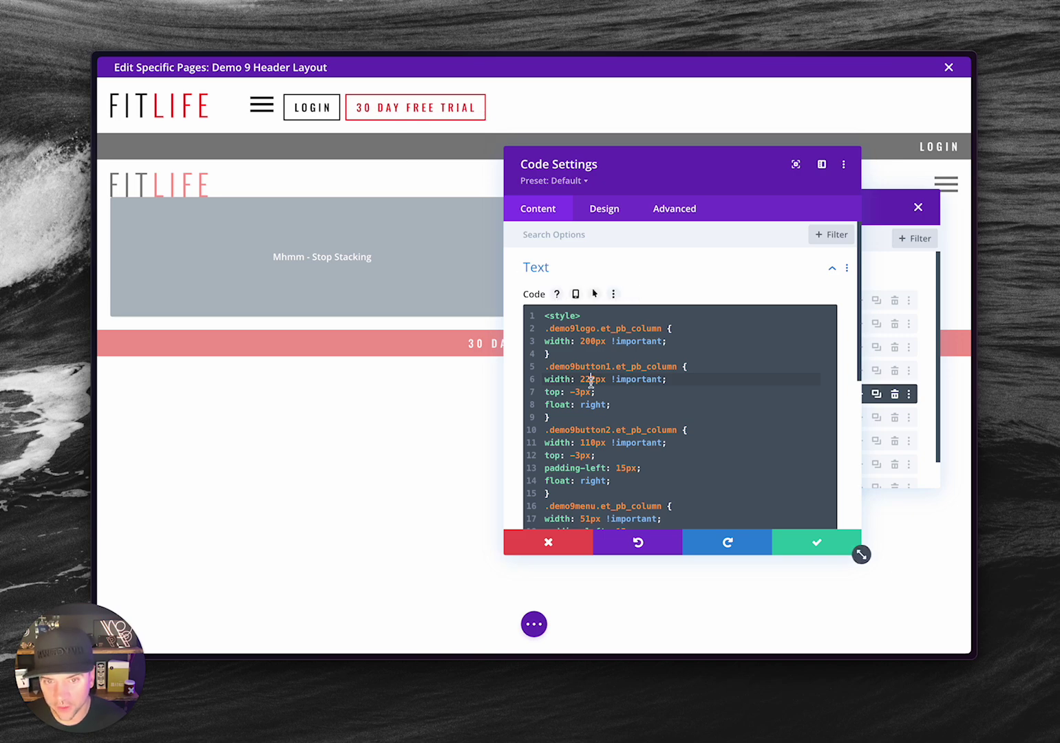
double_click(592, 442)
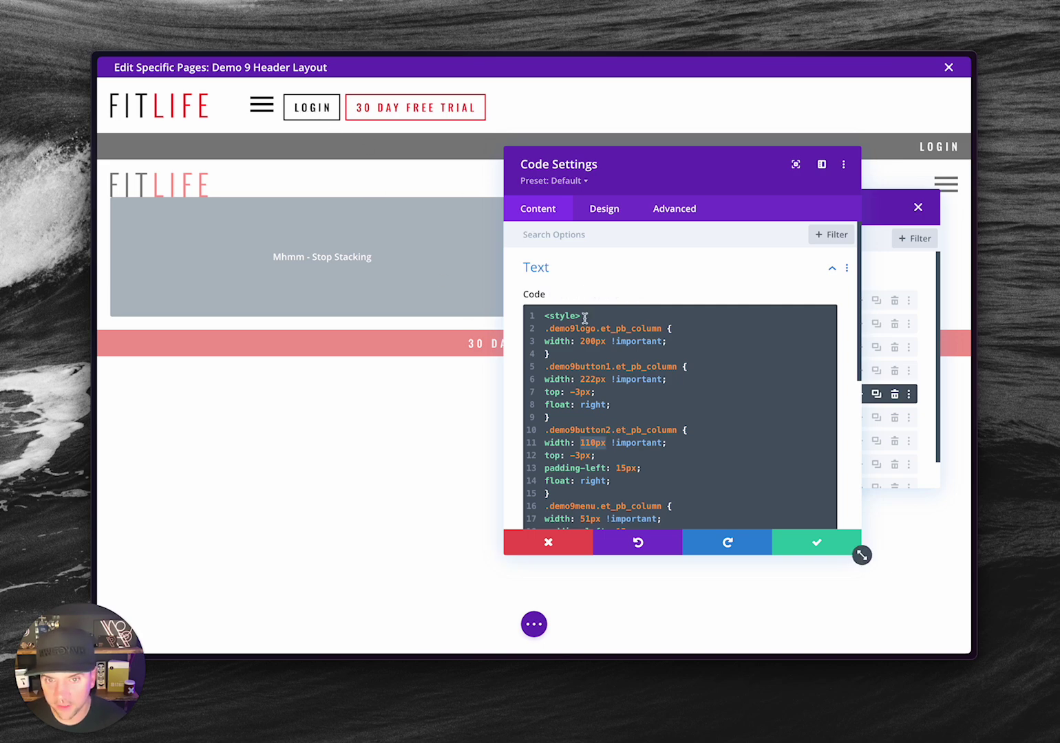
scroll(616, 446, "down", 3)
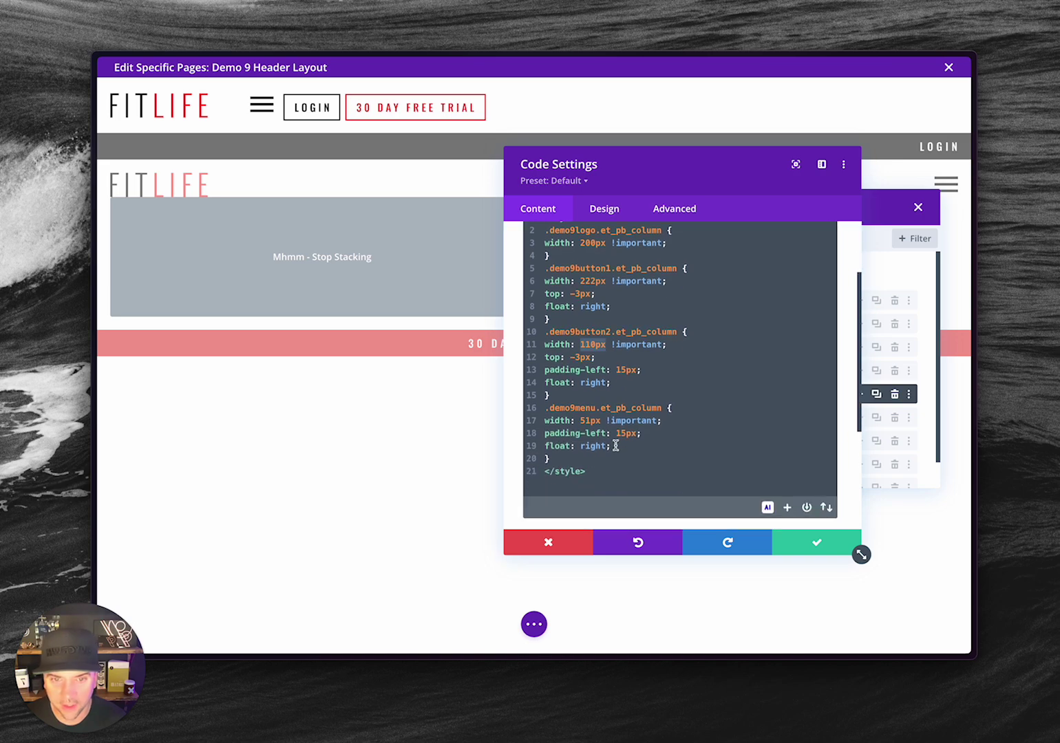
double_click(627, 371)
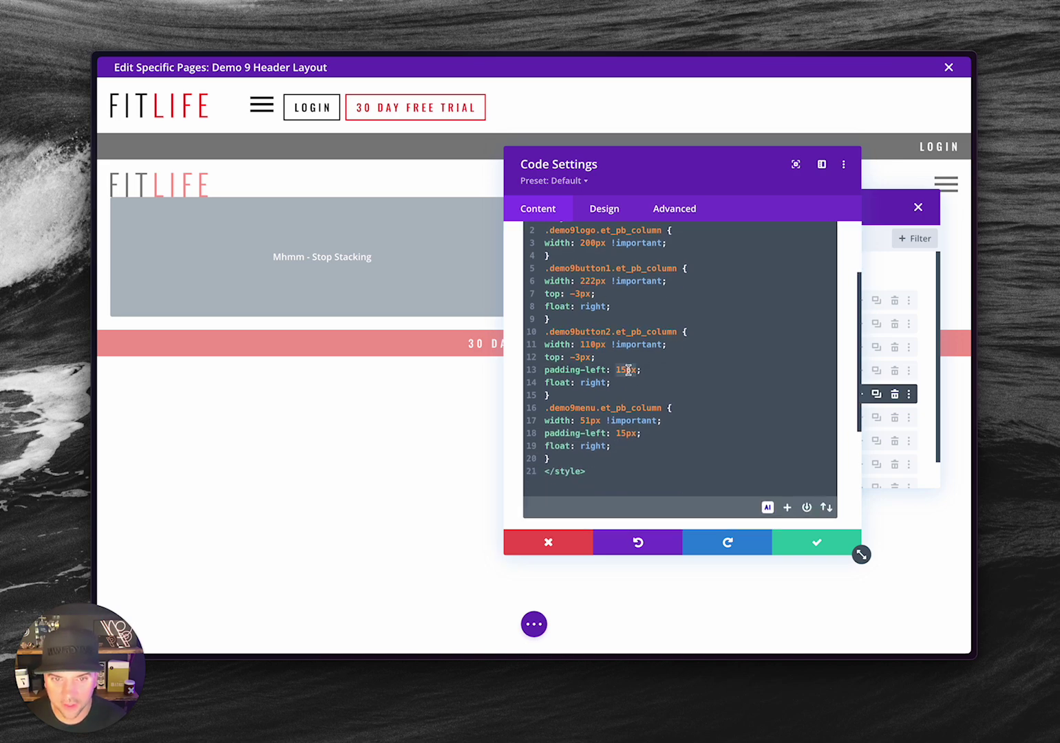
scroll(603, 373, "down", 3)
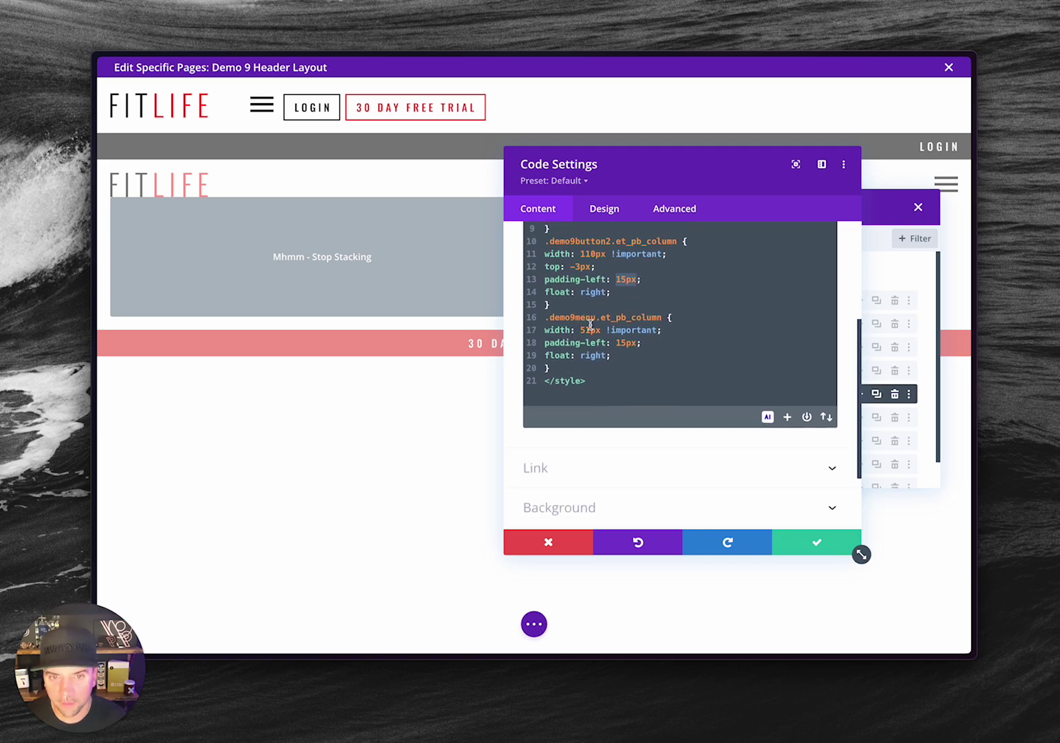
Examine the demo9menu column rule in the CSS Code module, review the full code and close its settings
left_click_drag(575, 318, 596, 318)
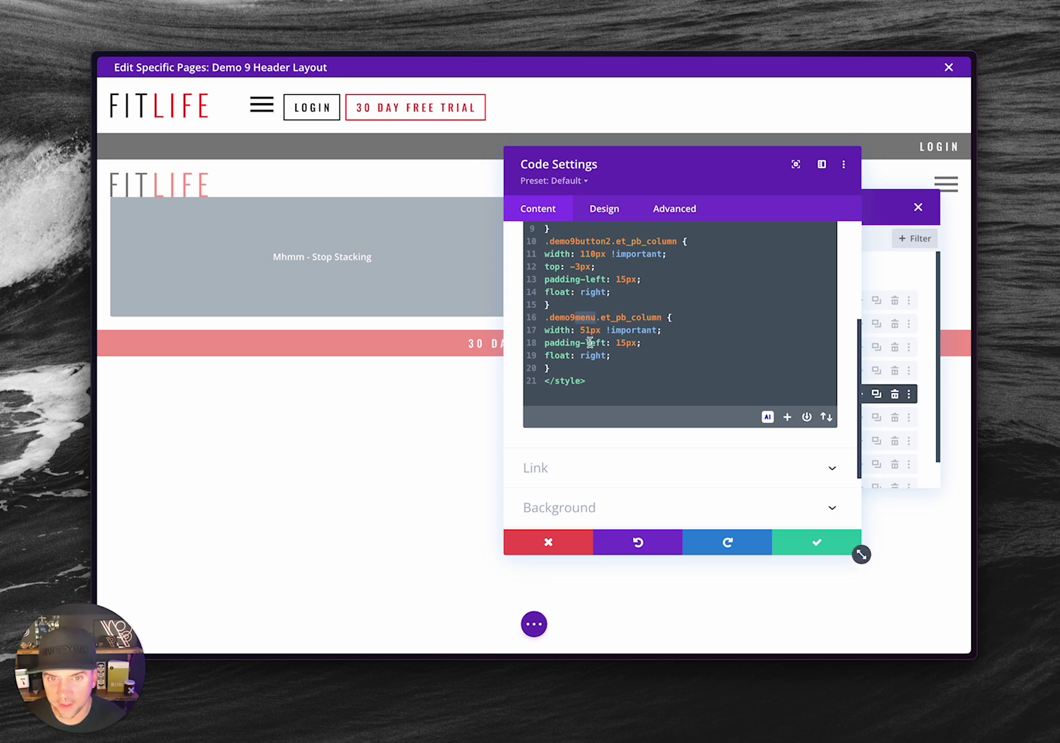
scroll(628, 289, "up", 2)
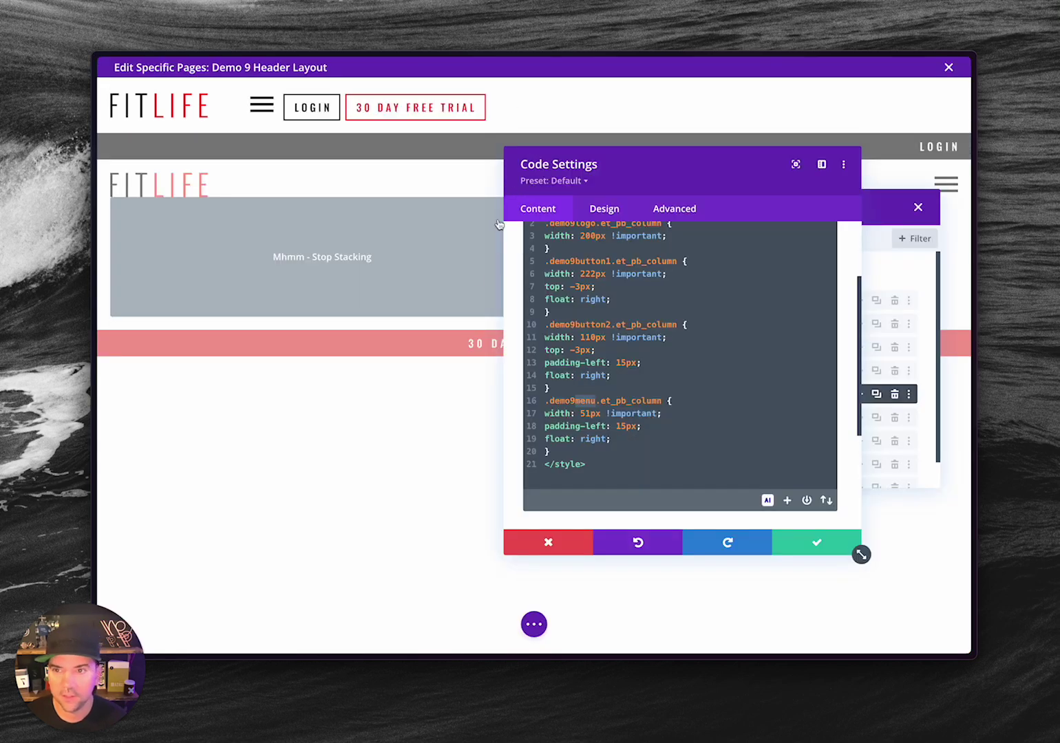
scroll(583, 275, "up", 1)
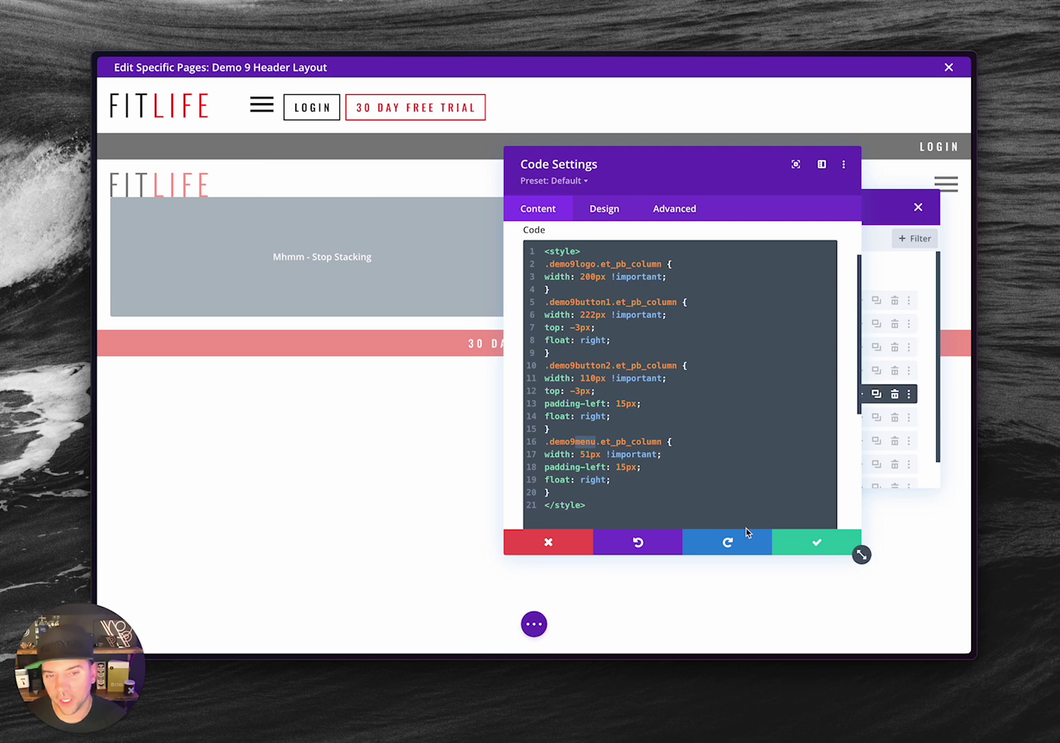
left_click(805, 543)
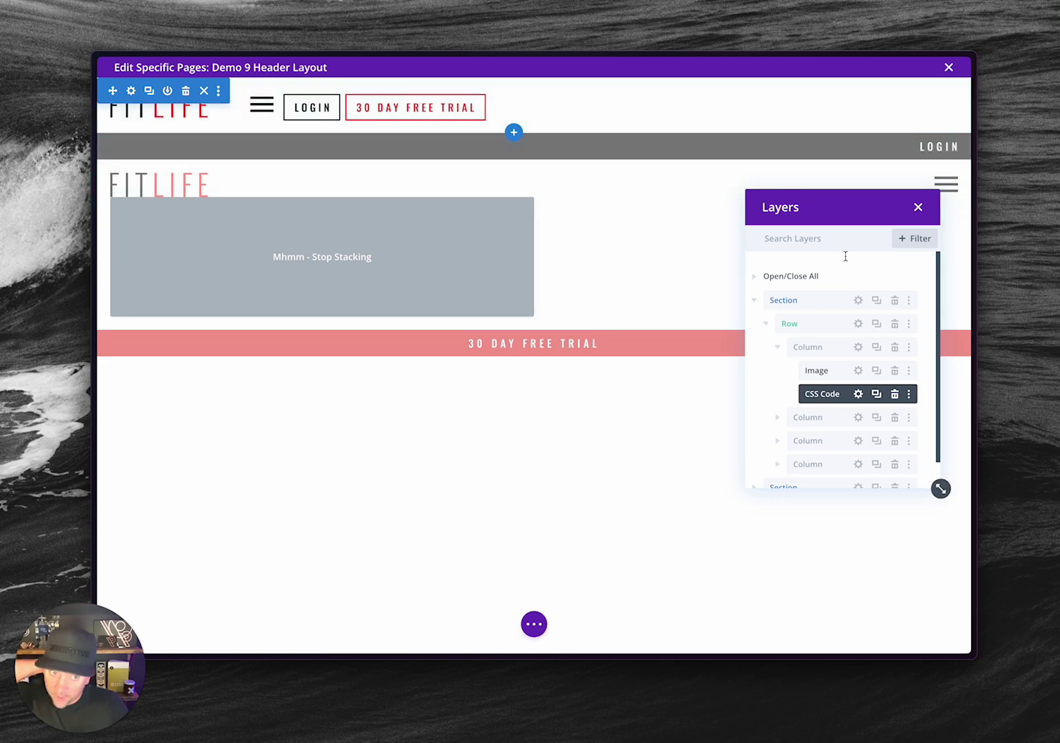
Check the visibility and Stop Stacking options in the first section's row settings and close them
left_click(766, 325)
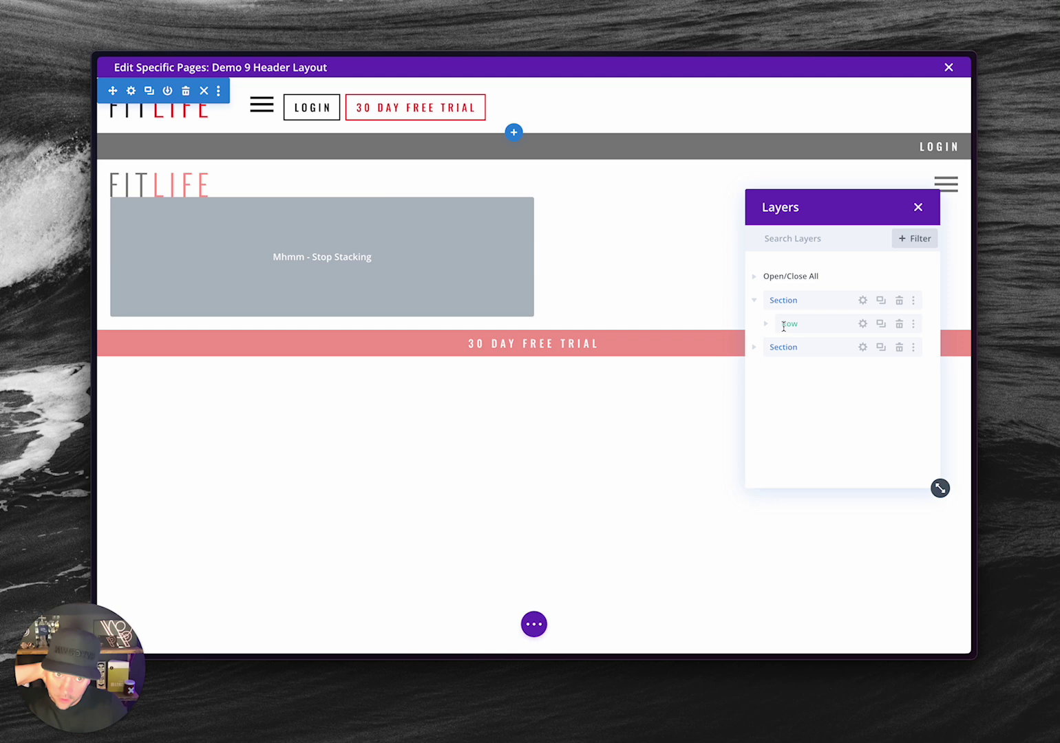
left_click(864, 324)
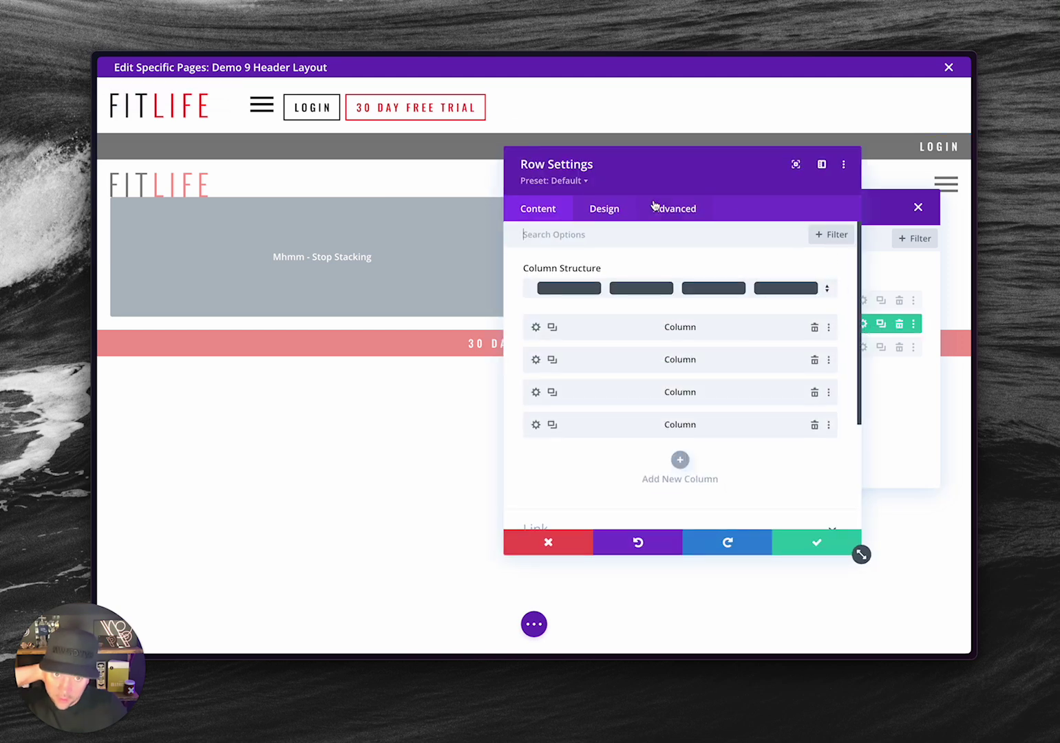
left_click(653, 207)
left_click(591, 387)
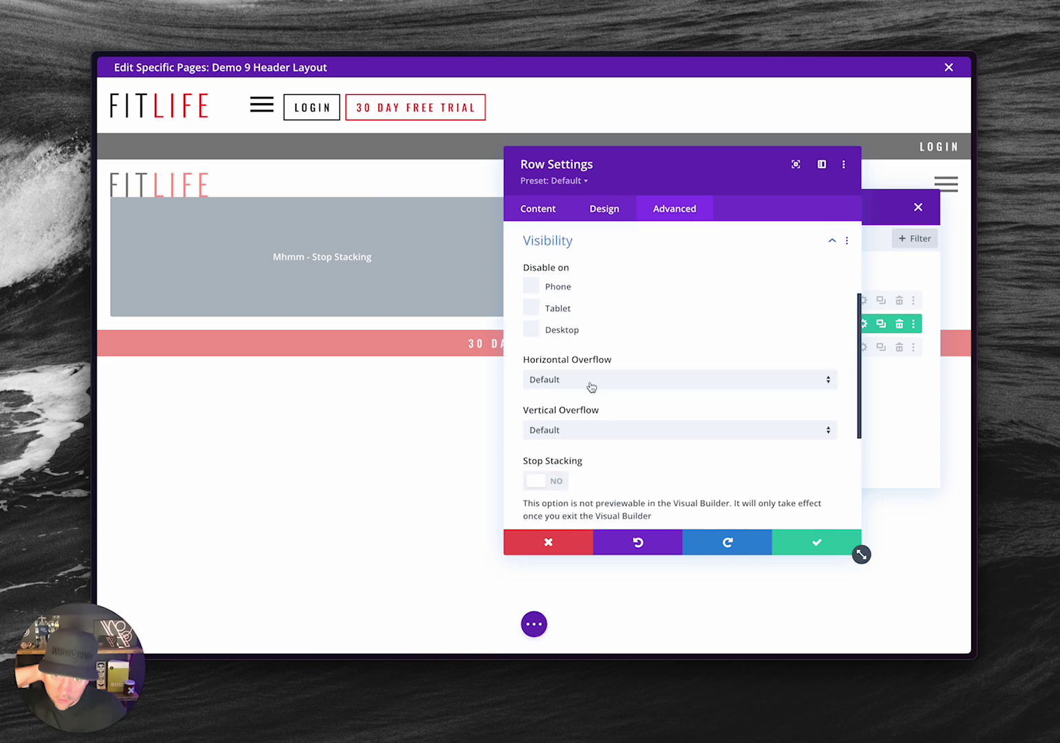
left_click(818, 553)
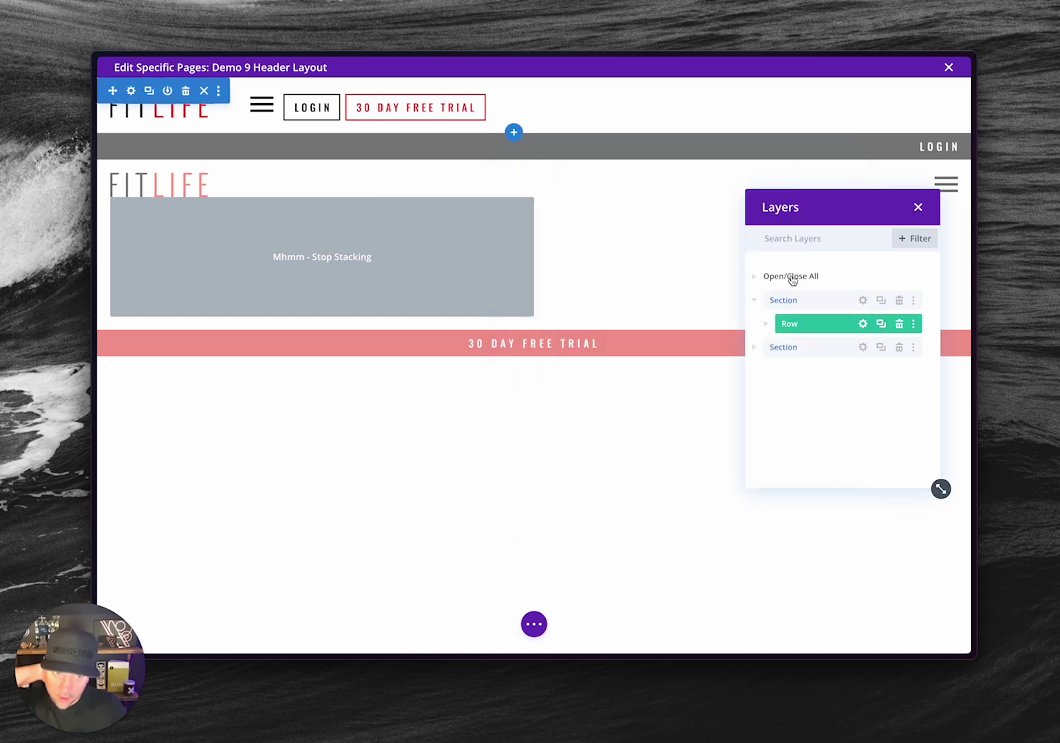
Check which devices the first header section is disabled on in its visibility settings
left_click(756, 301)
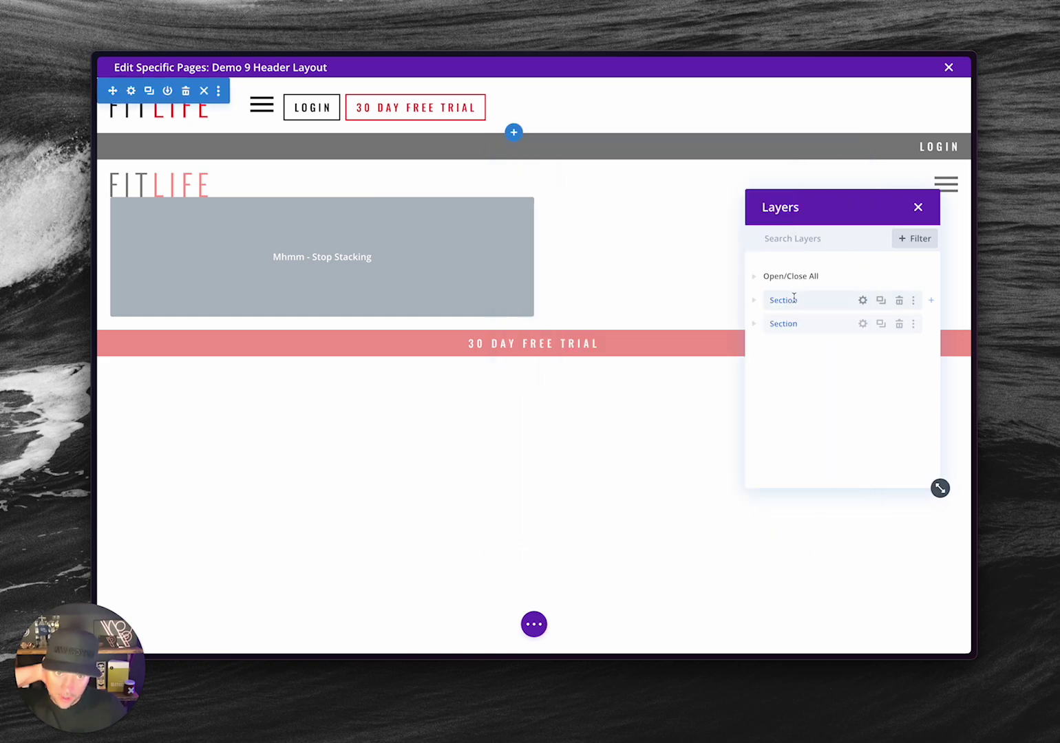
left_click(863, 301)
left_click(674, 209)
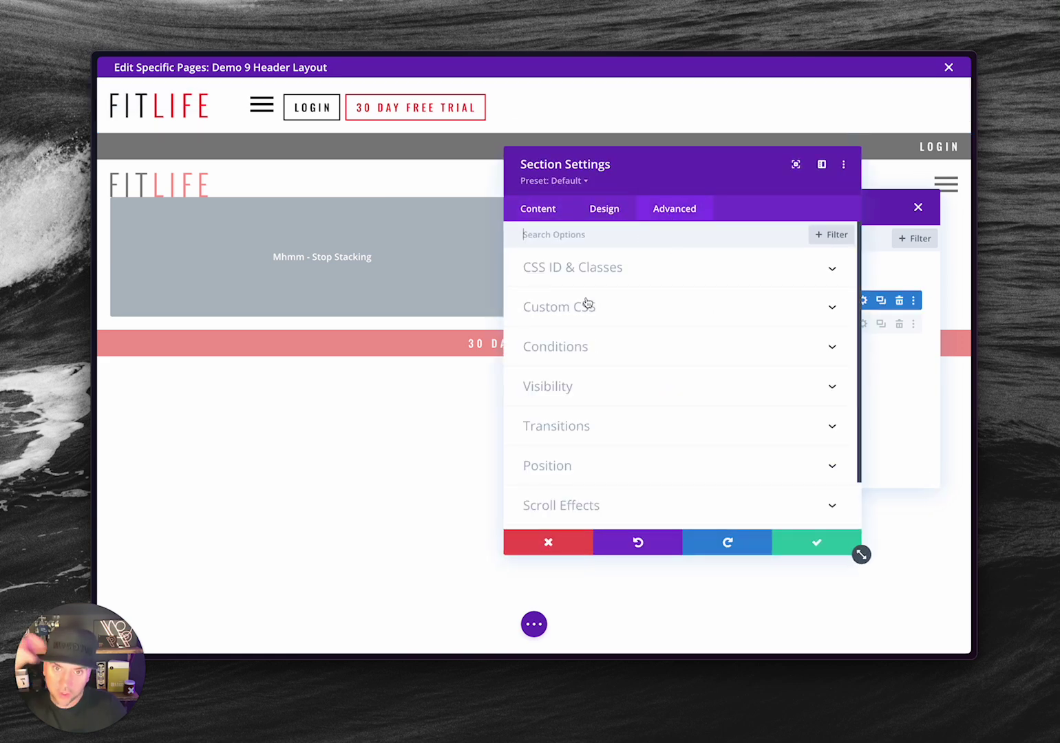
left_click(557, 396)
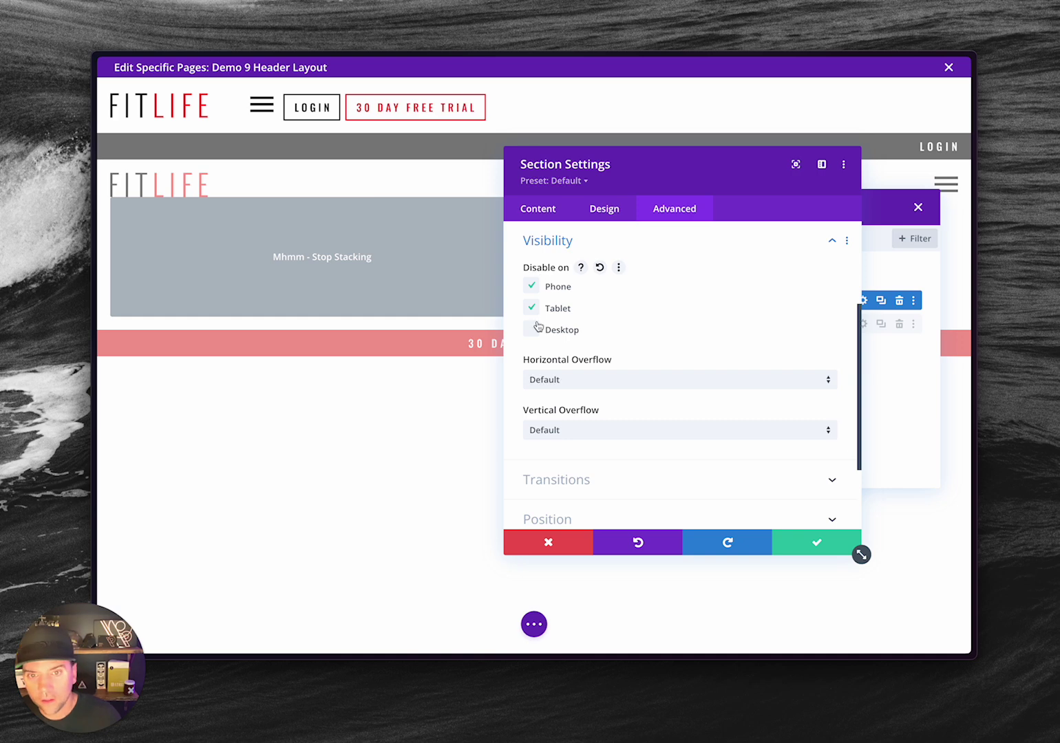
left_click(808, 545)
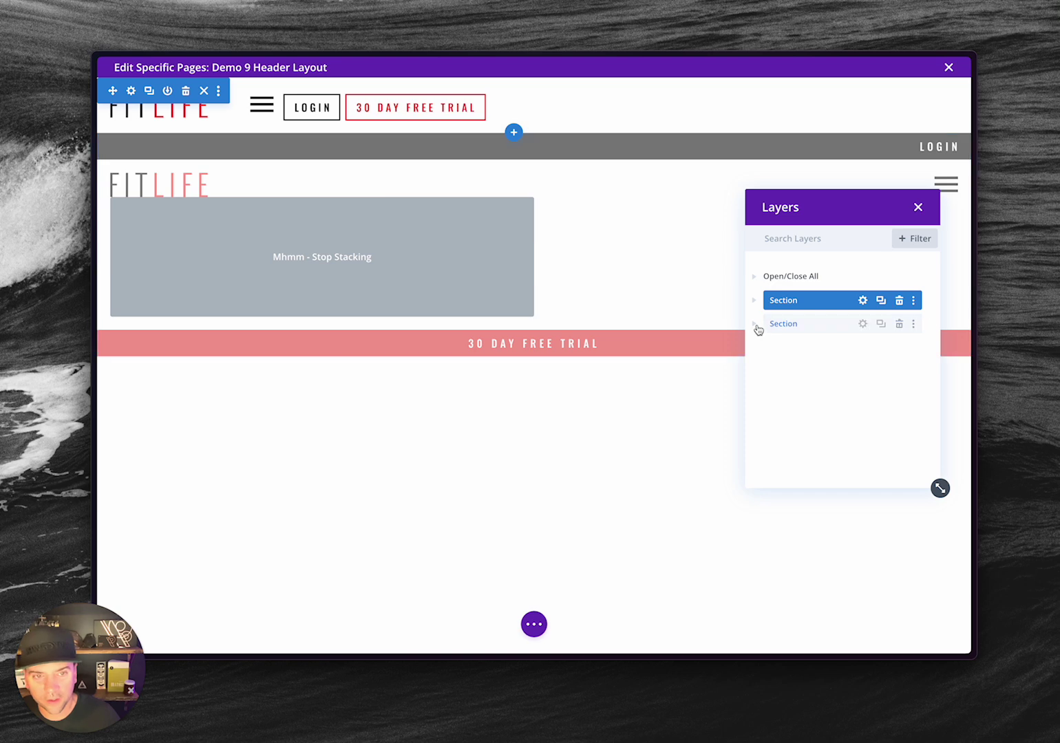
Check which devices the second header section is disabled on in its visibility settings
left_click(863, 324)
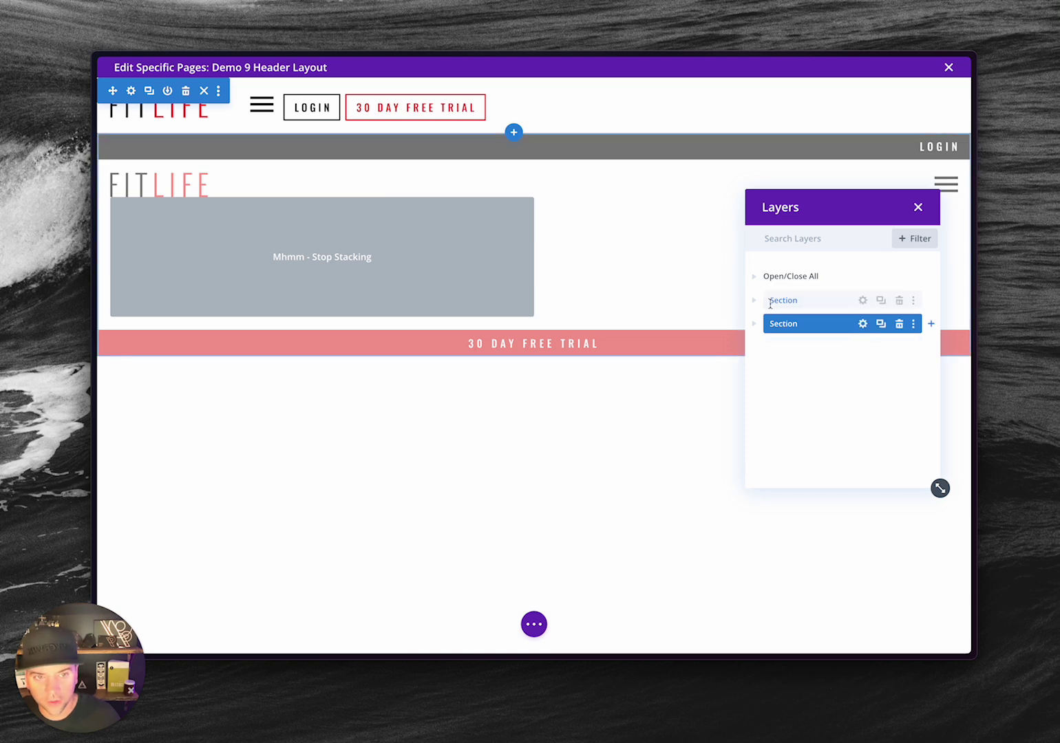
left_click(674, 208)
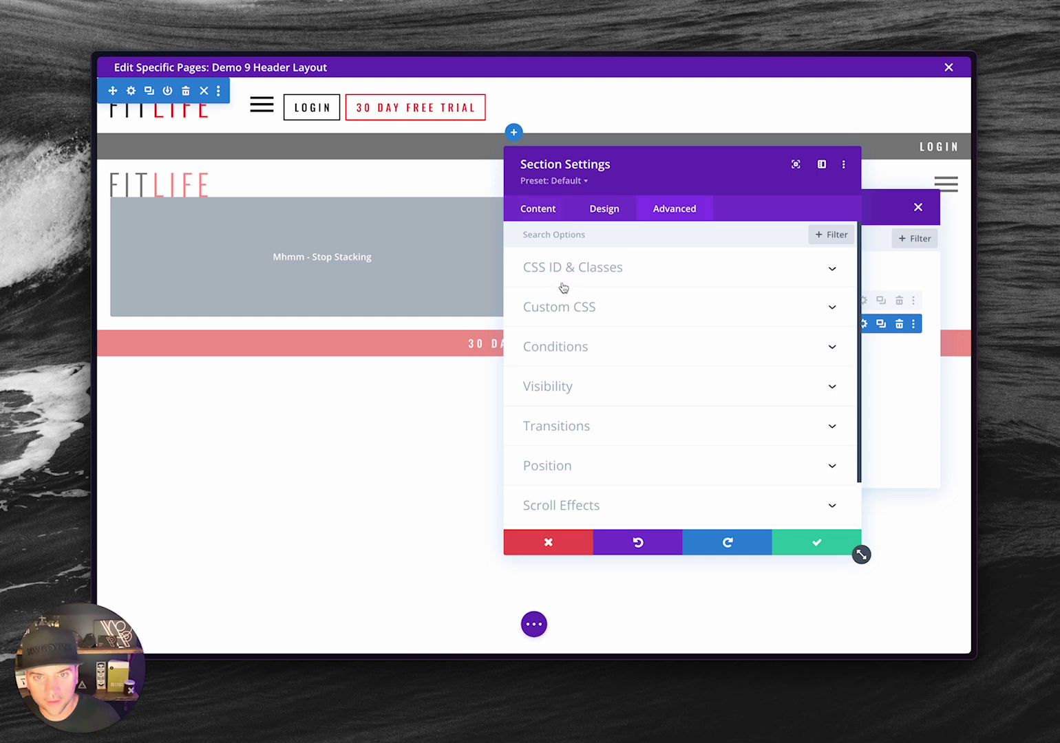
left_click(561, 388)
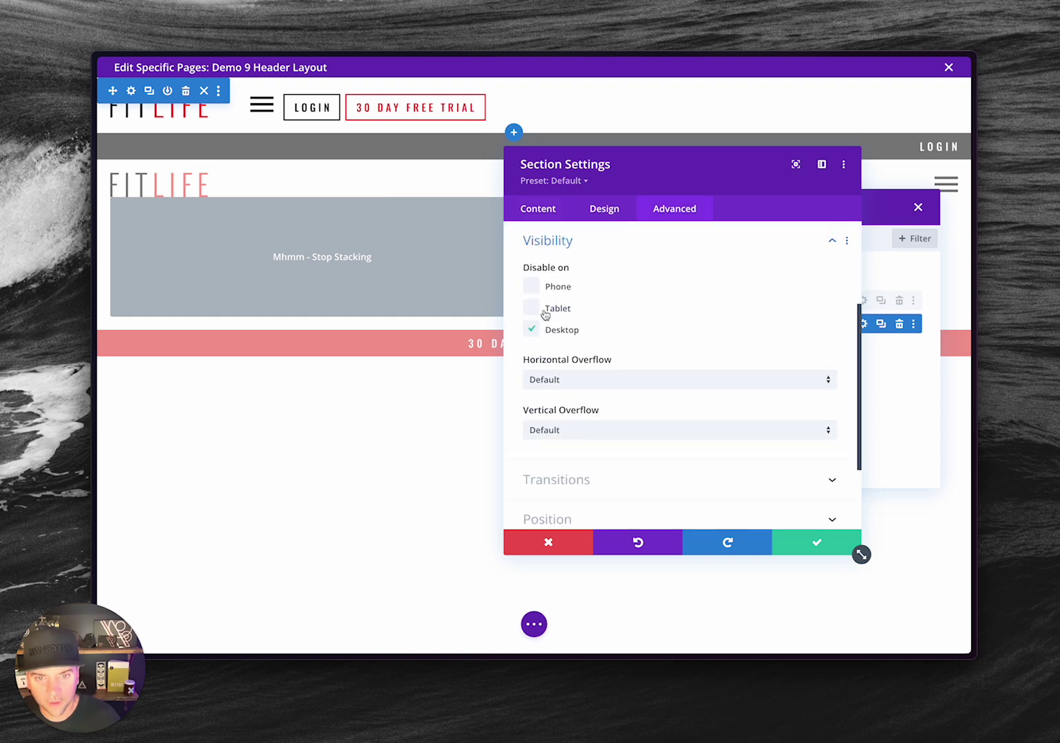
left_click(803, 550)
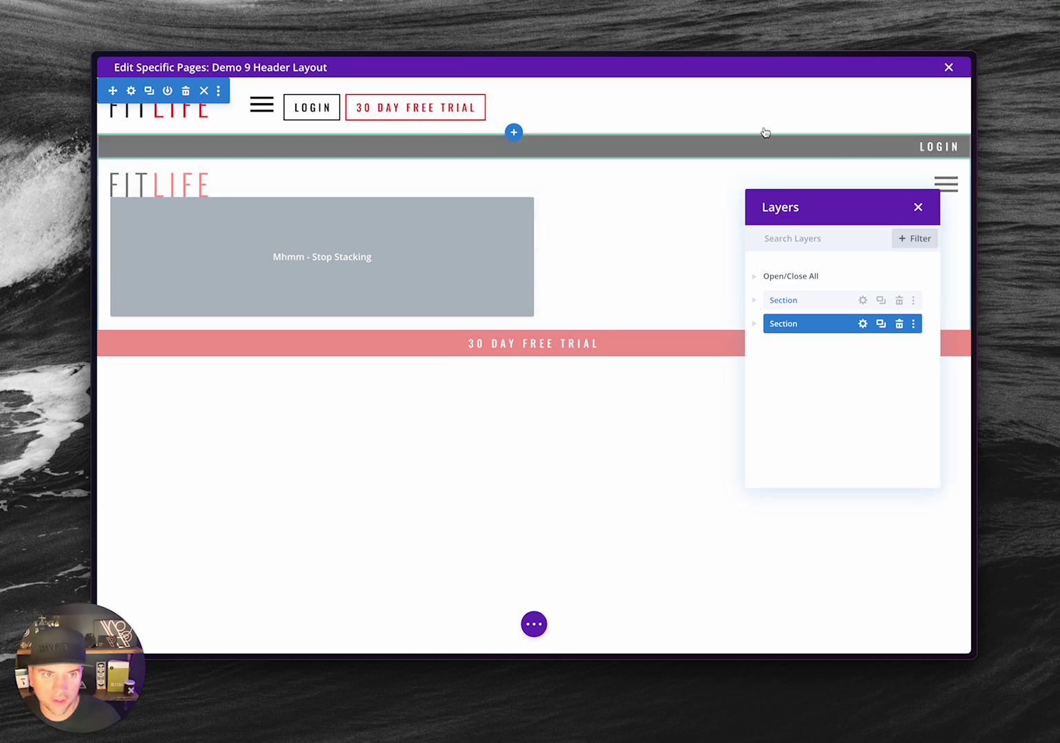
Move the Layers window away from the mobile menu icon and expand the first section down to its logo column's modules
mouse_move(532, 151)
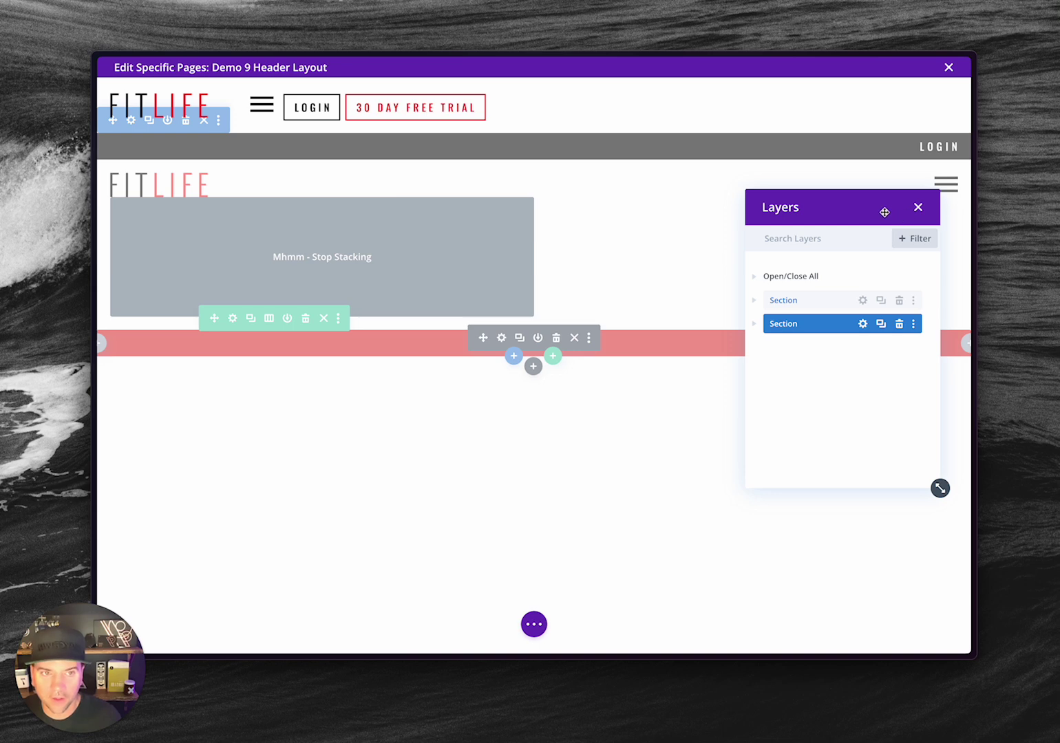
left_click_drag(885, 212, 706, 279)
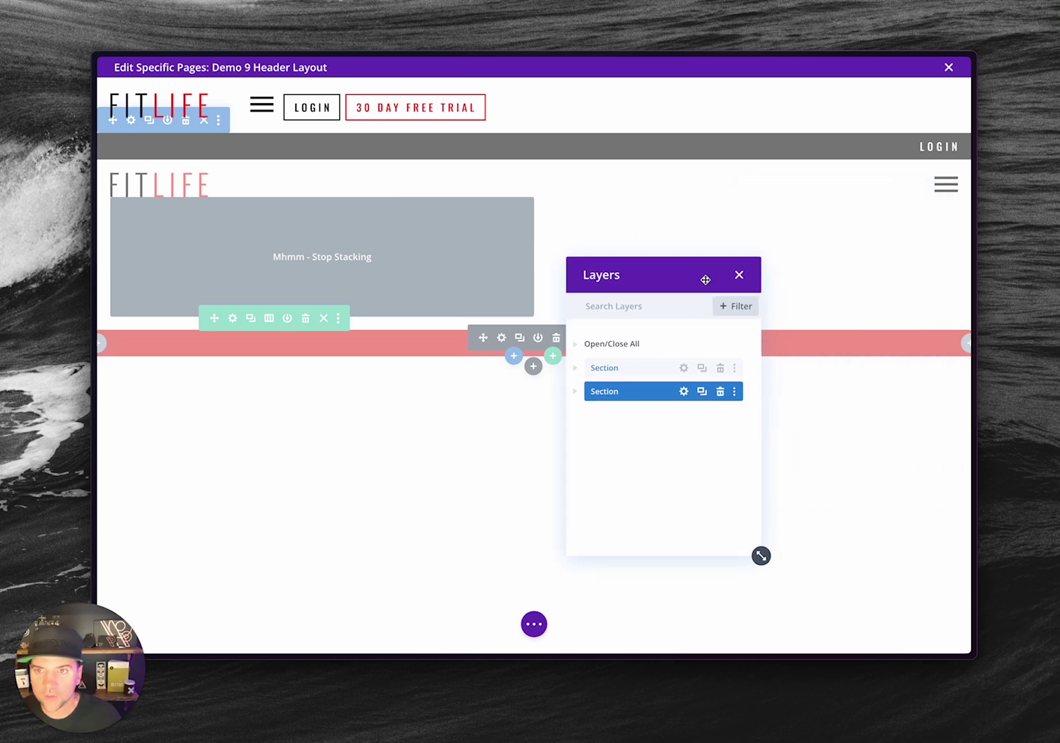
left_click(581, 371)
left_click(590, 394)
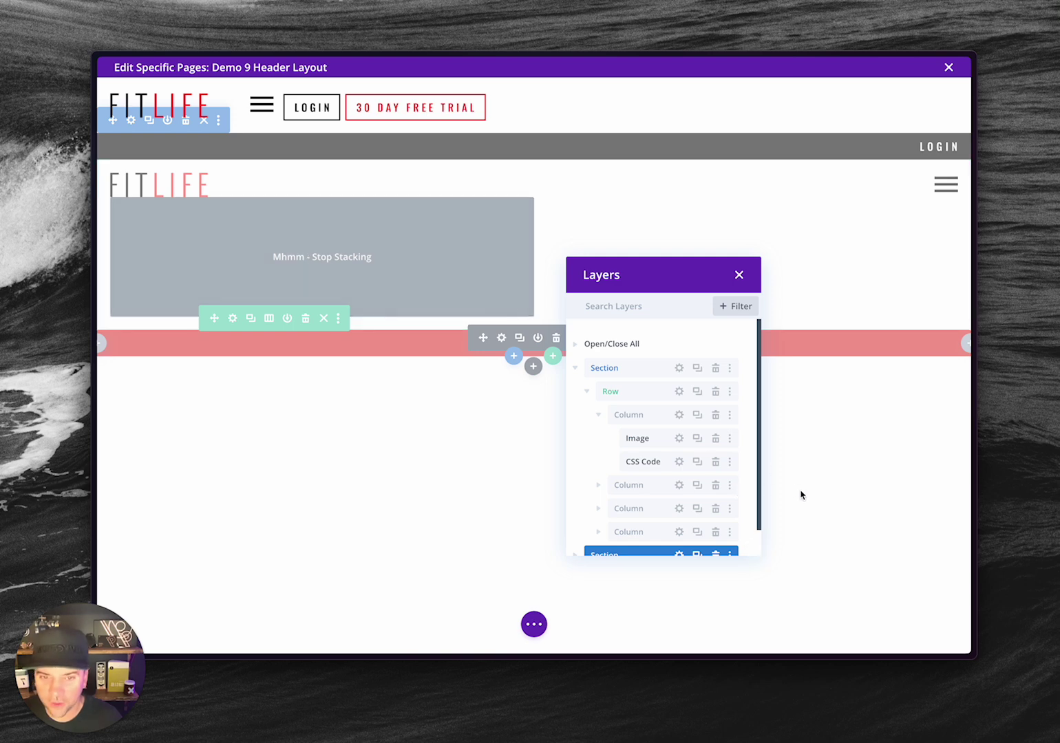
left_click(599, 415)
left_click(599, 415)
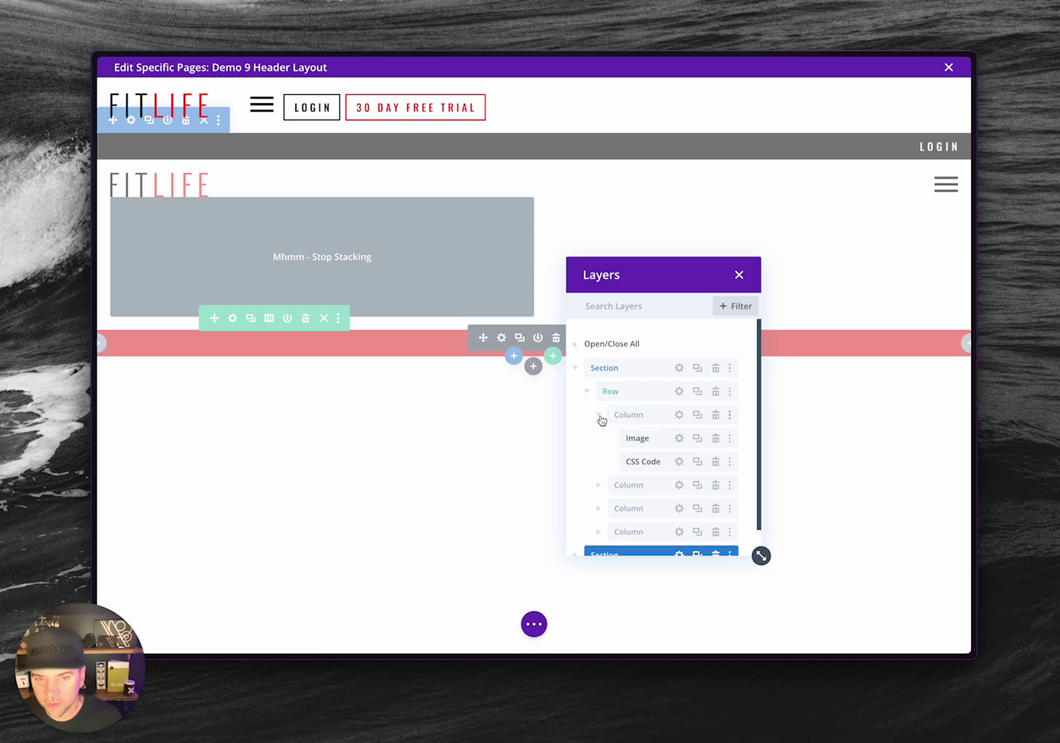
left_click(599, 415)
left_click(599, 416)
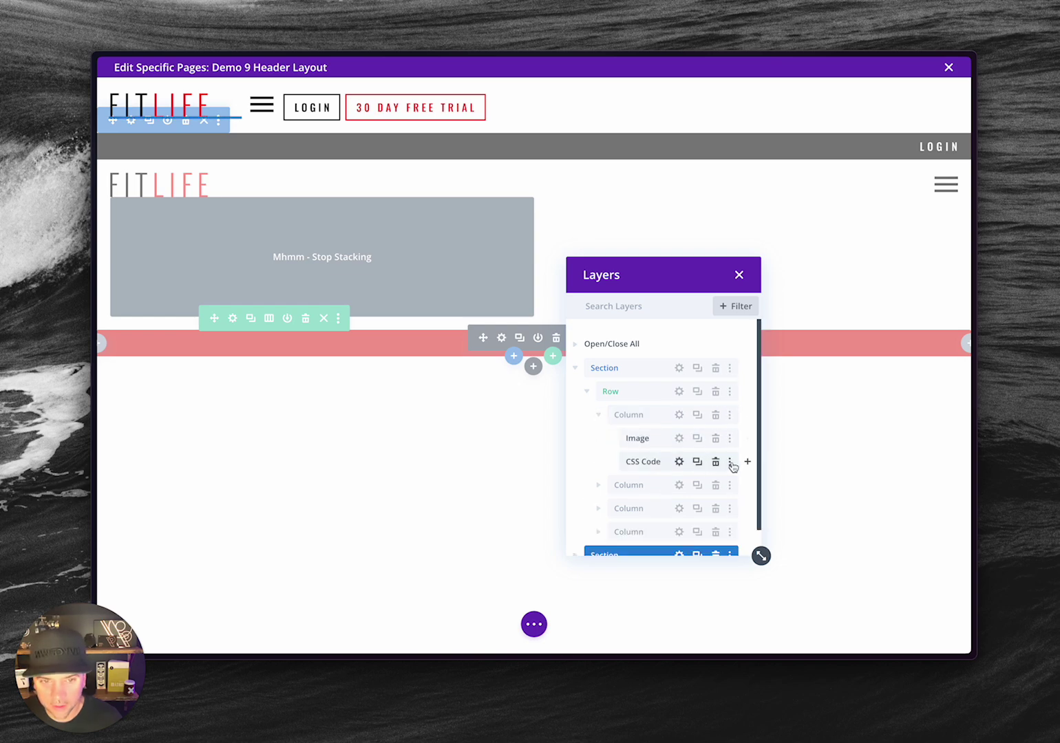
Lock the CSS Code module in the first column and collapse that column
left_click(729, 462)
left_click(678, 266)
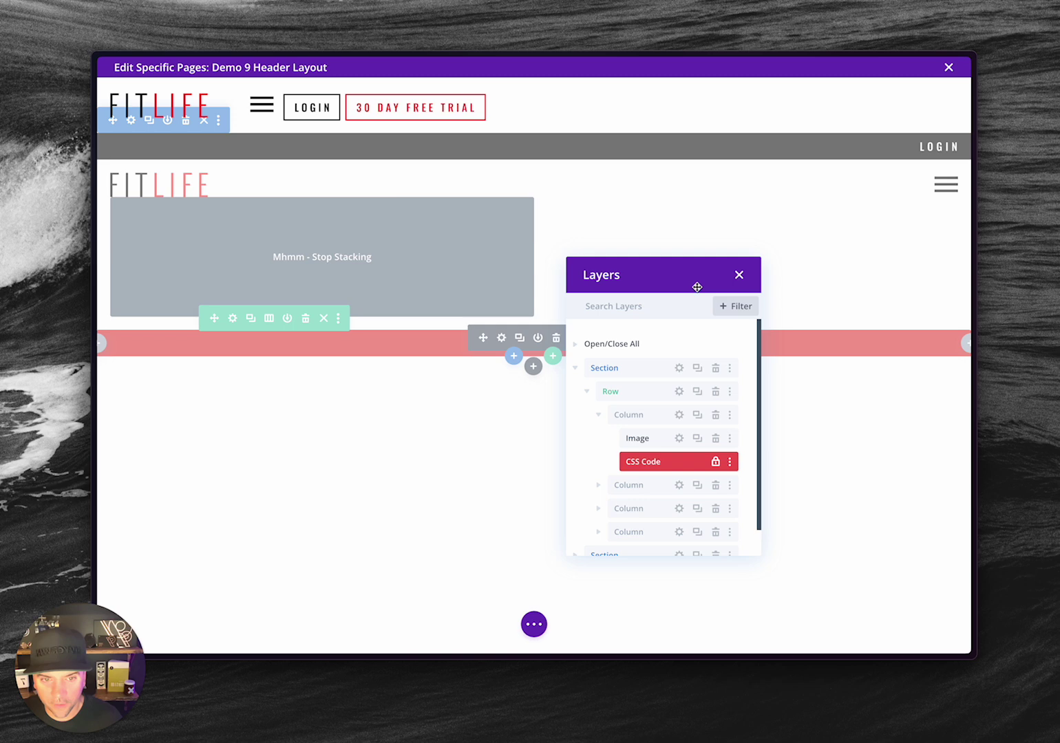
left_click(599, 416)
Expand the second column, view its Mhmm module's settings and close them
left_click(599, 438)
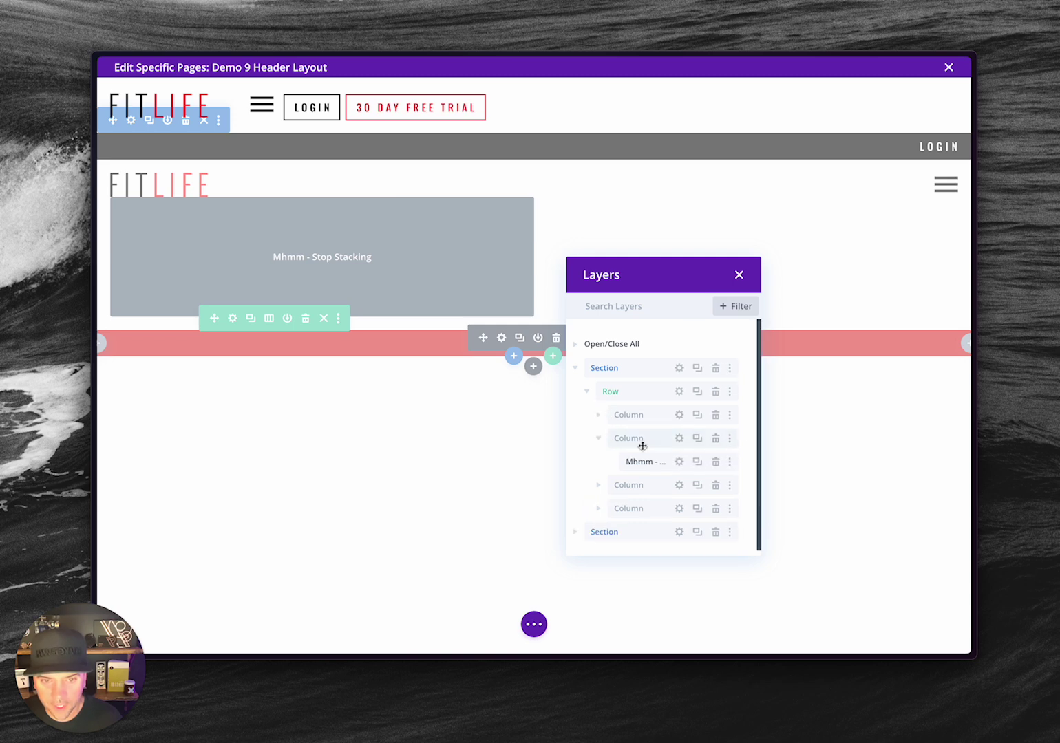
left_click(679, 466)
left_click(778, 542)
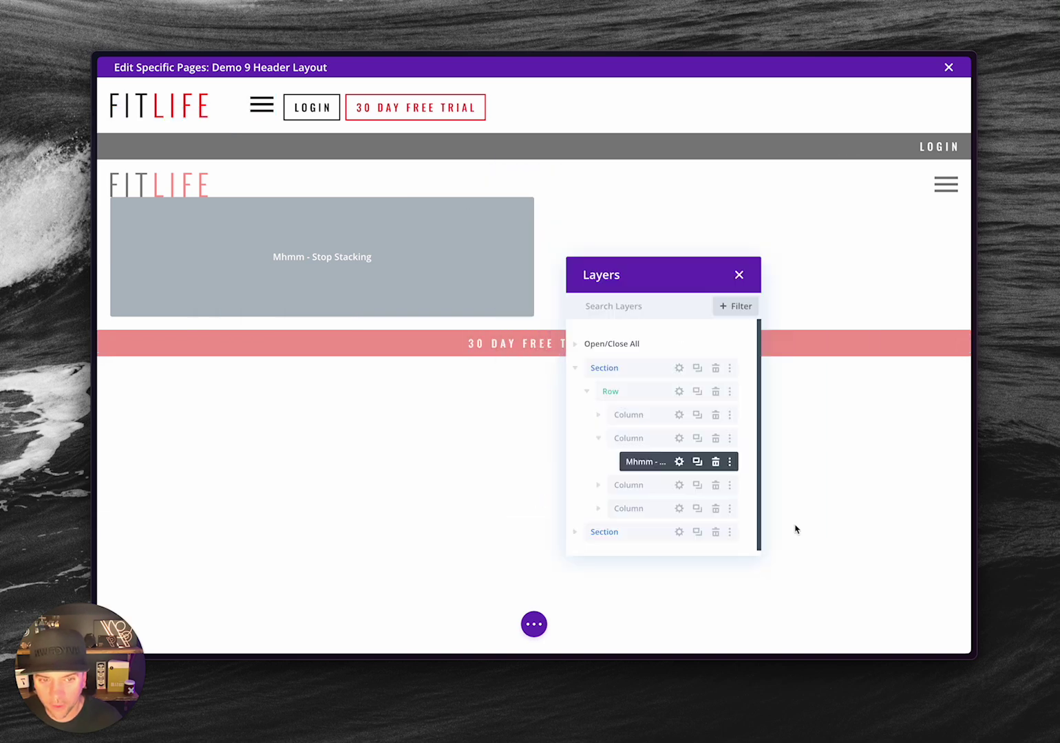
Expand the third and fourth columns, view the Login button's settings and collapse both columns again
left_click(598, 486)
left_click(600, 534)
scroll(662, 506, "down", 1)
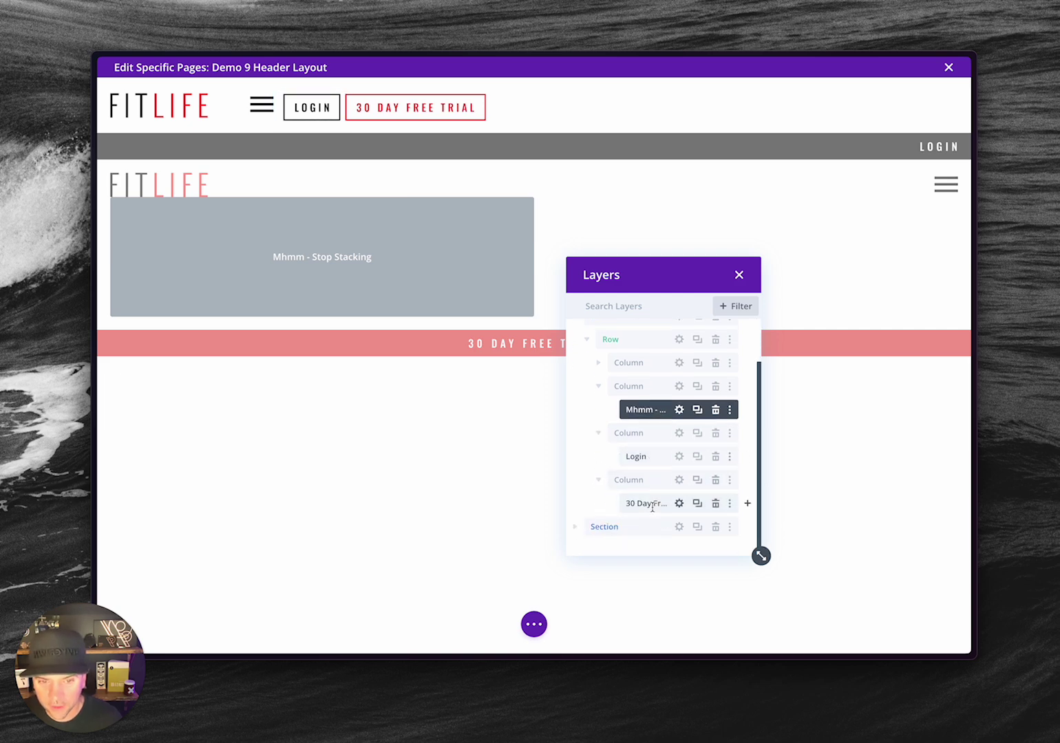
left_click(680, 457)
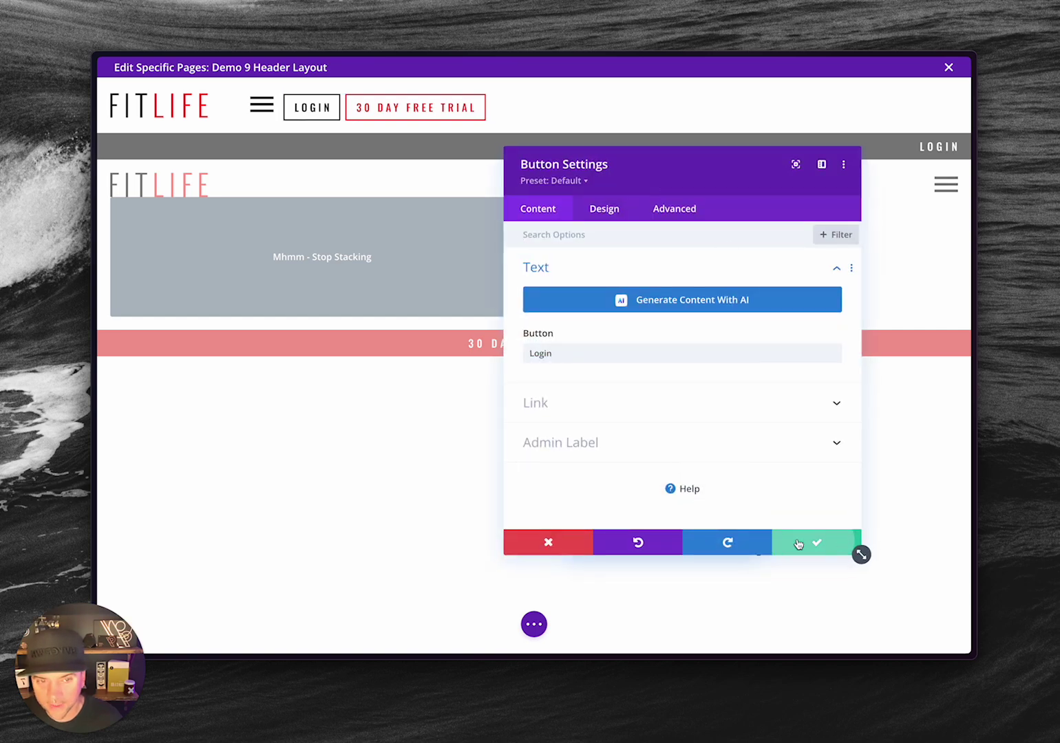
left_click(817, 542)
left_click(597, 435)
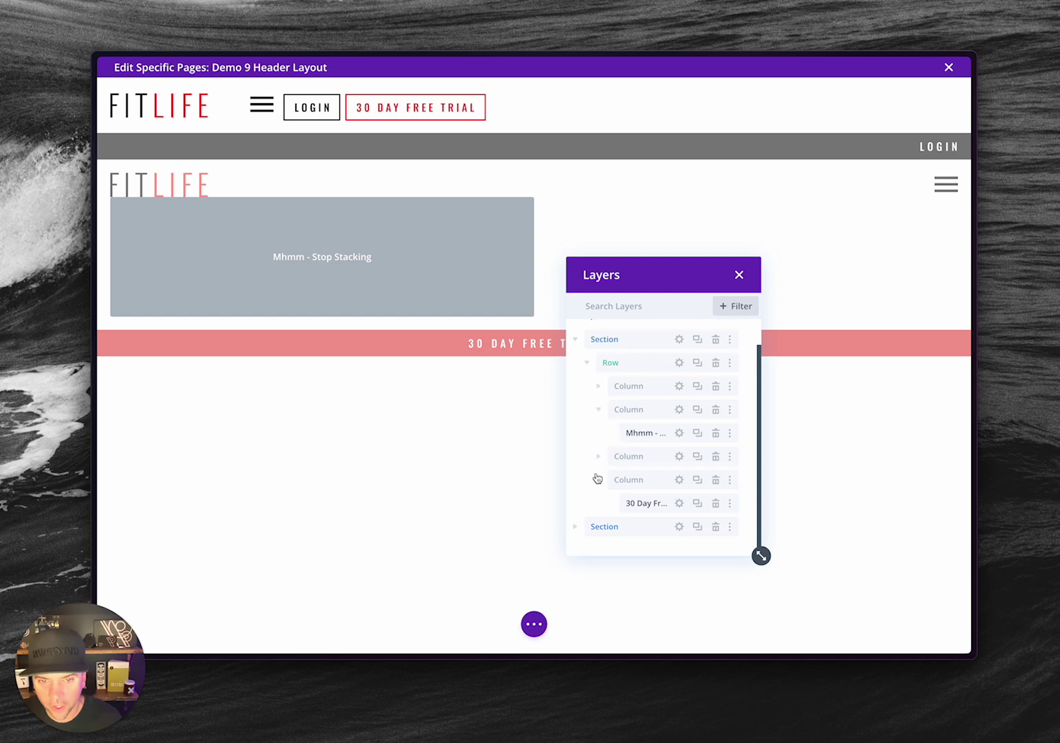
left_click(599, 482)
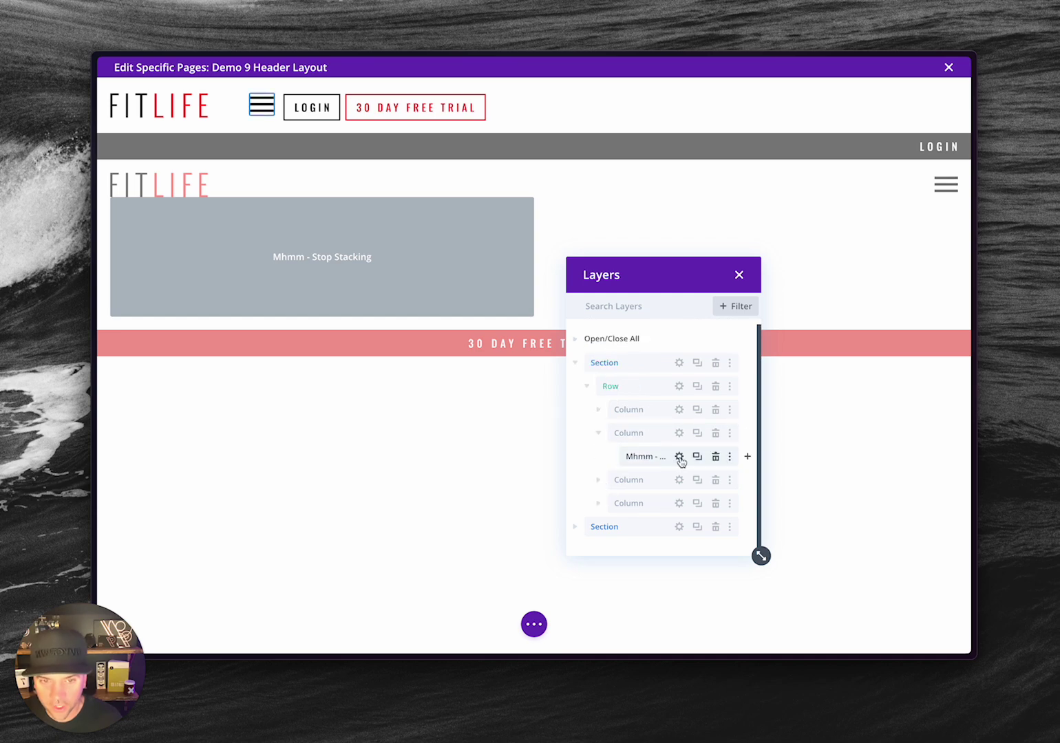
Examine the Menu, Menu Style and Sub-menu Style choices in the Mhmm Hamburger module's settings without changing them
left_click(677, 455)
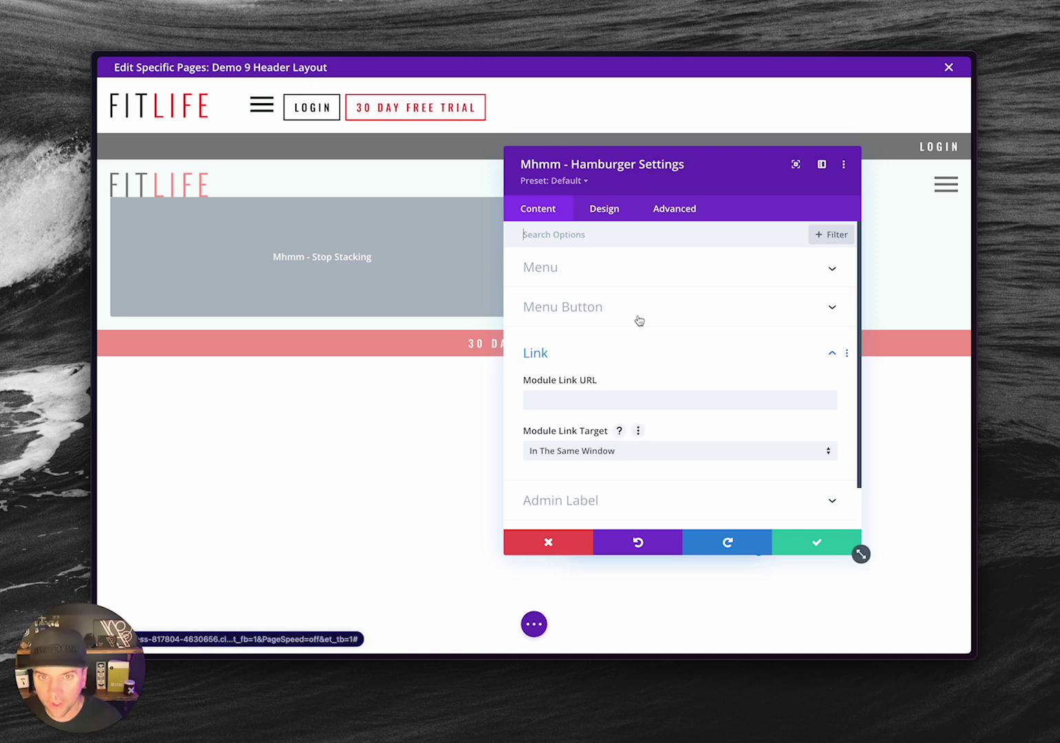
left_click(597, 278)
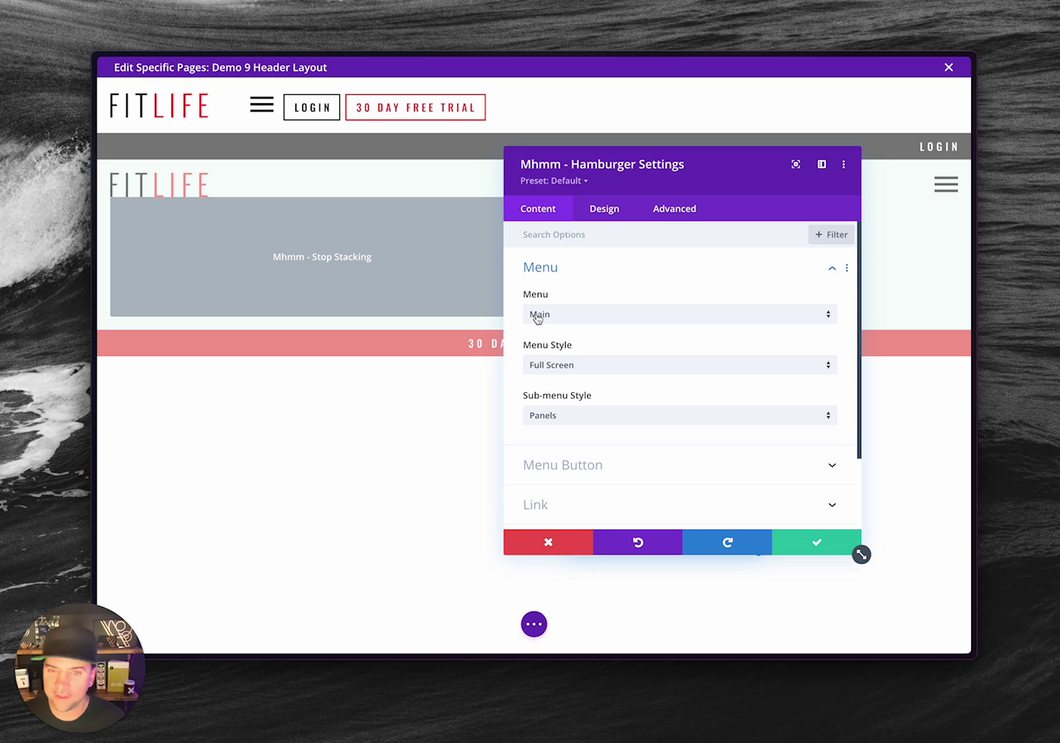
left_click(537, 318)
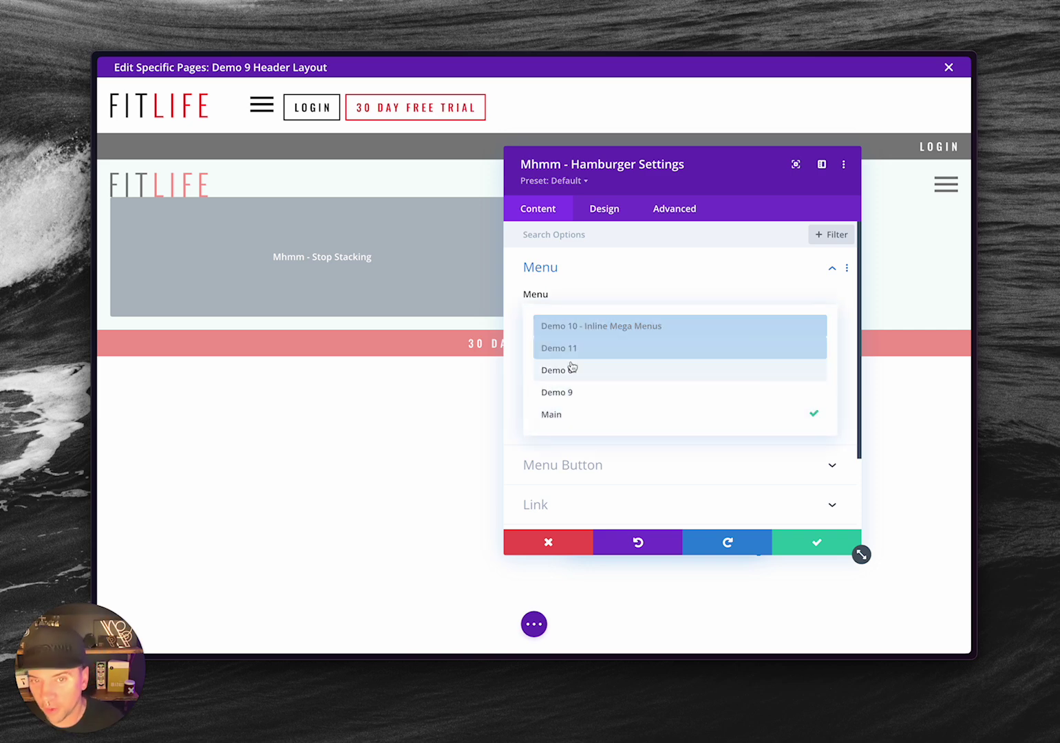
left_click(517, 272)
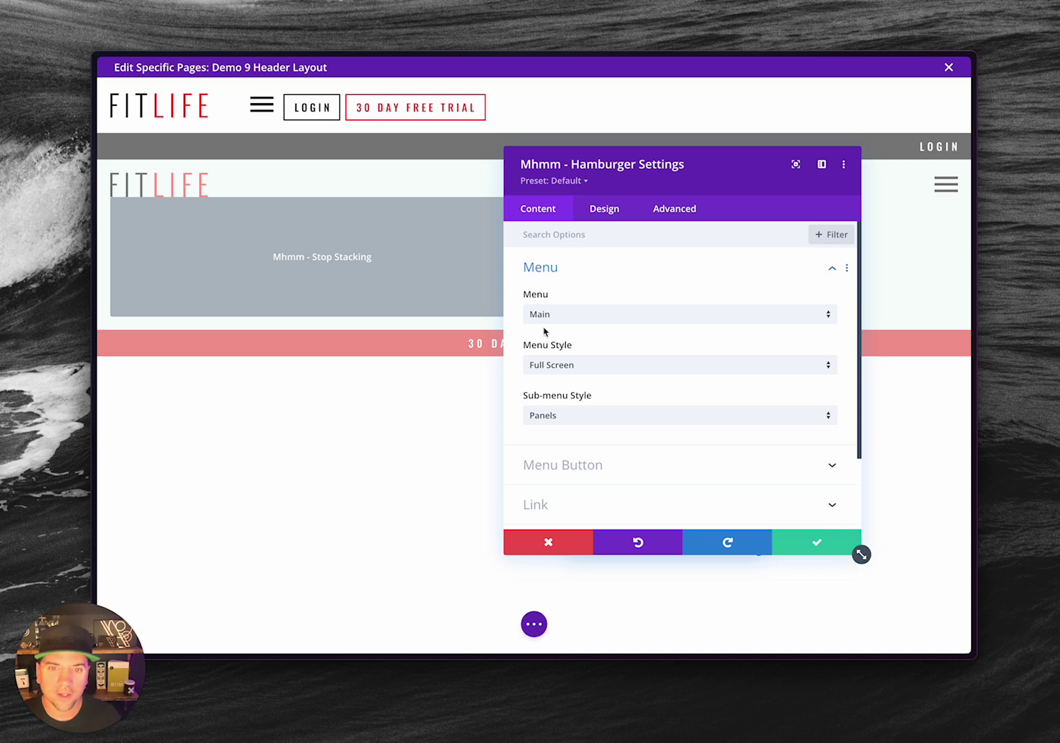
left_click(543, 368)
left_click(518, 376)
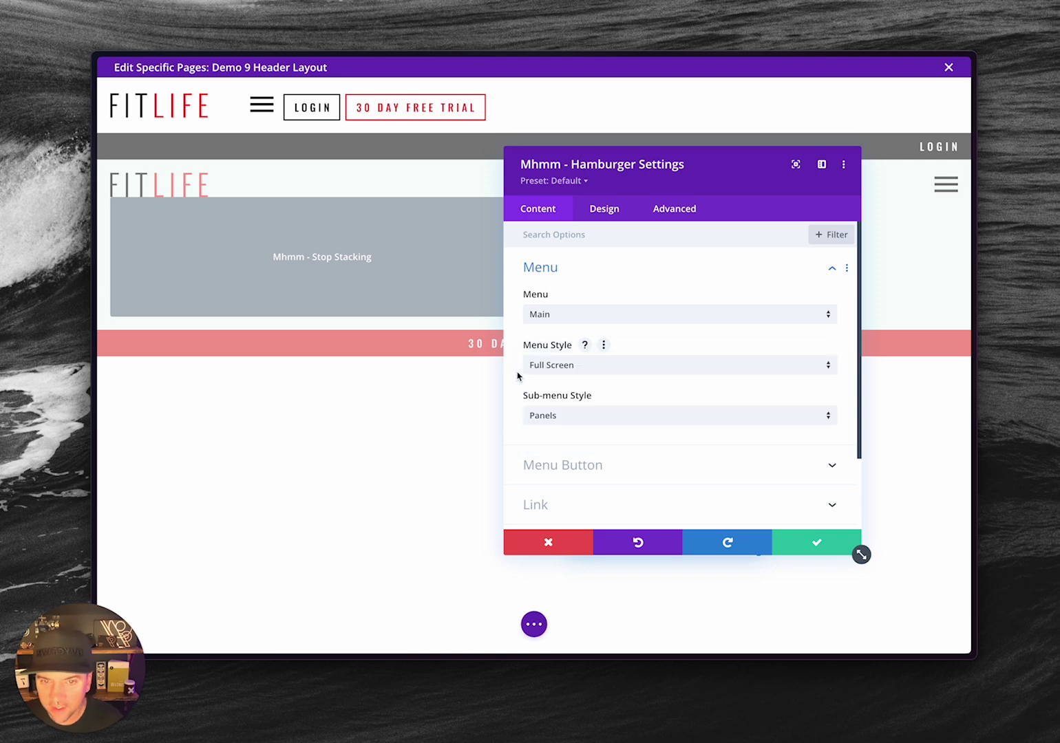
left_click(551, 425)
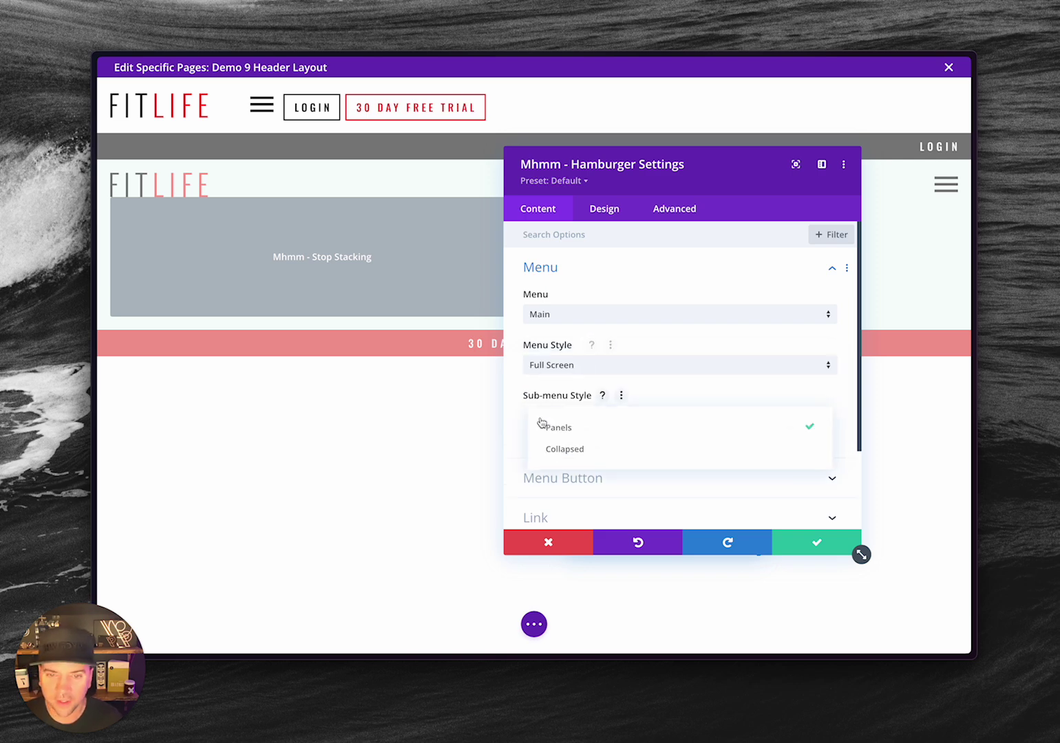
left_click(516, 435)
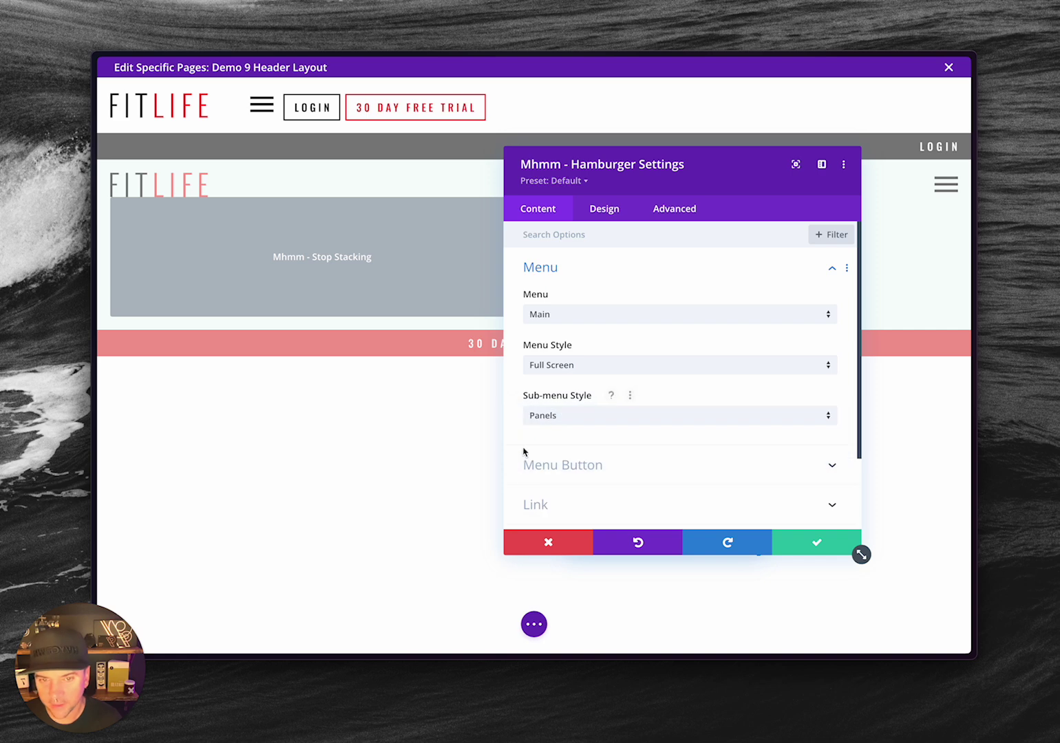
Try MENU as the Menu Button Text in the hamburger module's content settings and clear the text again
left_click(620, 467)
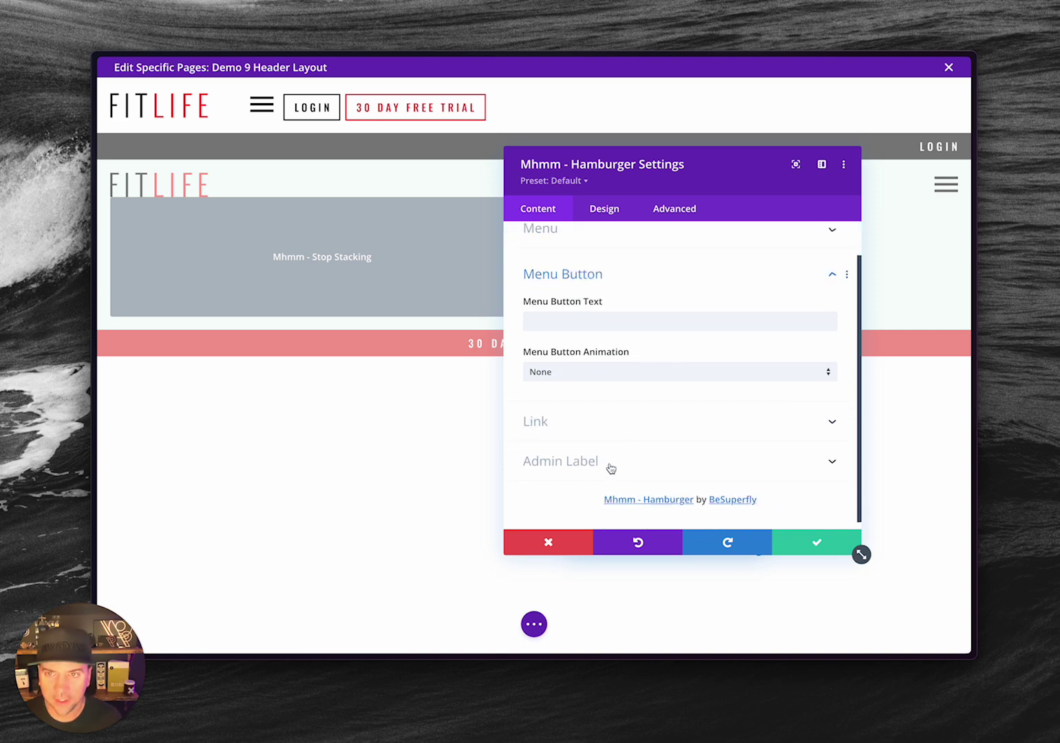
left_click(588, 317)
type("MENU")
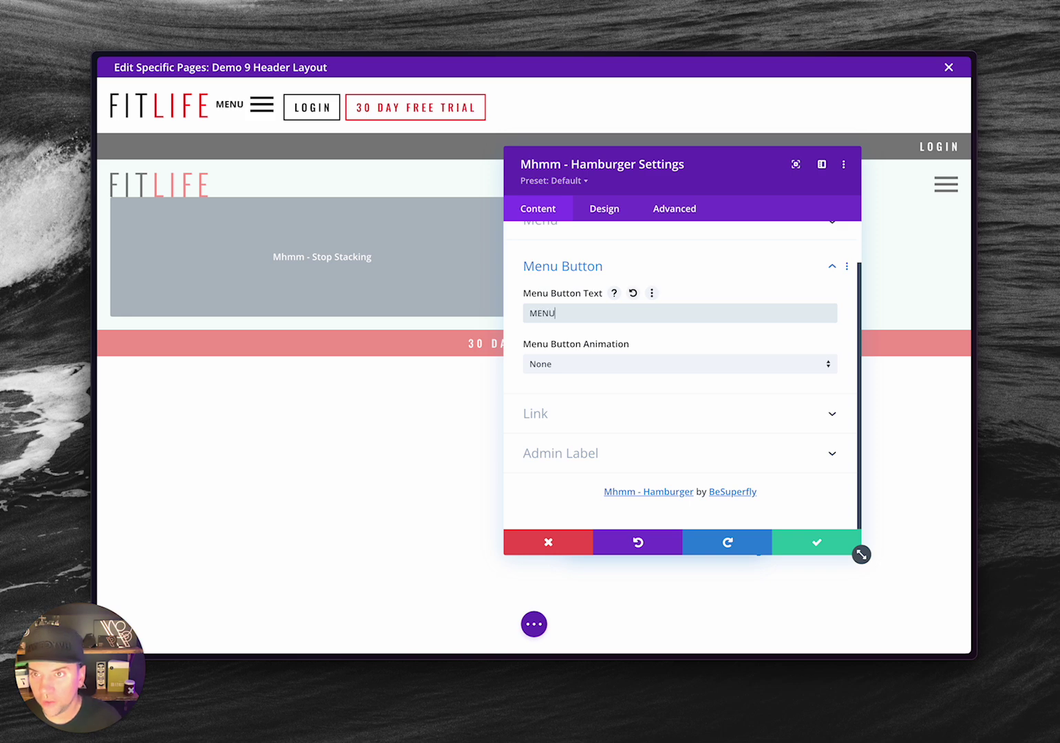
key("BackSpace")
key("BackSpace")
key("BackSpace")
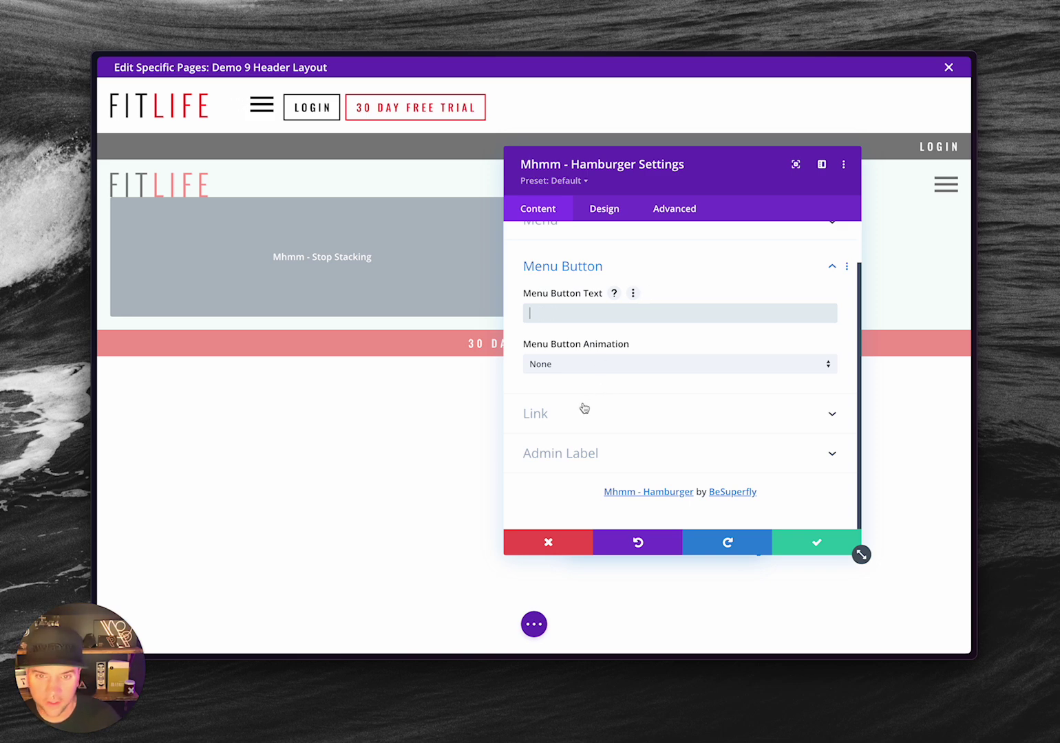
Set the hamburger module's Menu Button Animation to Style 4
left_click(556, 369)
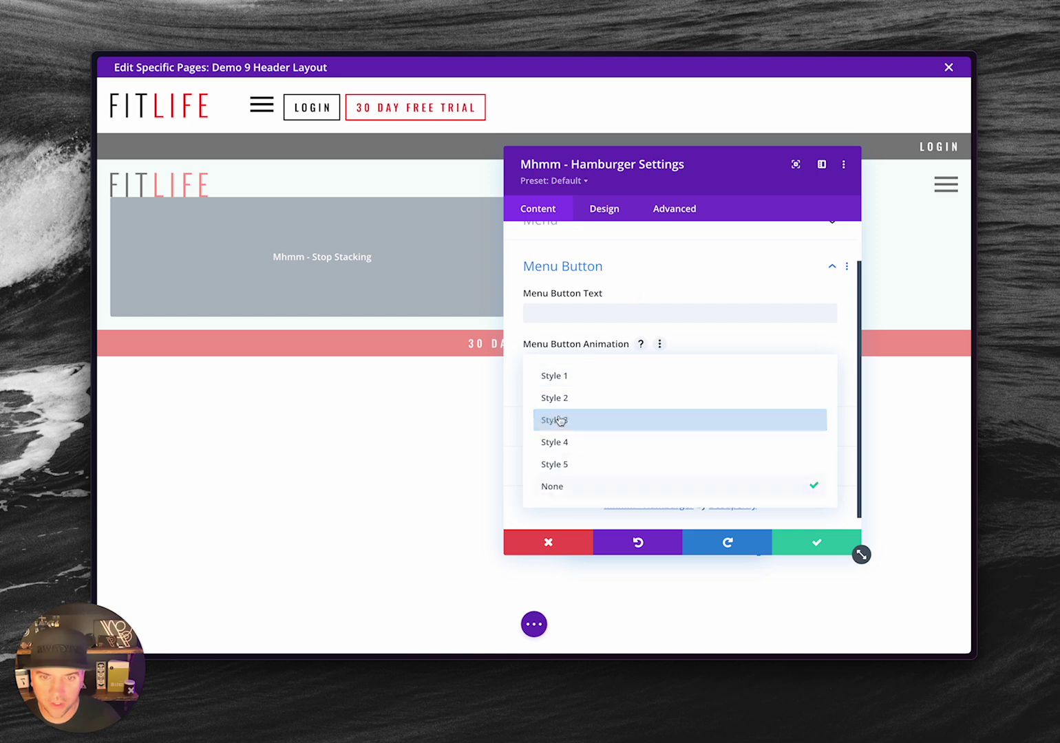
left_click(577, 444)
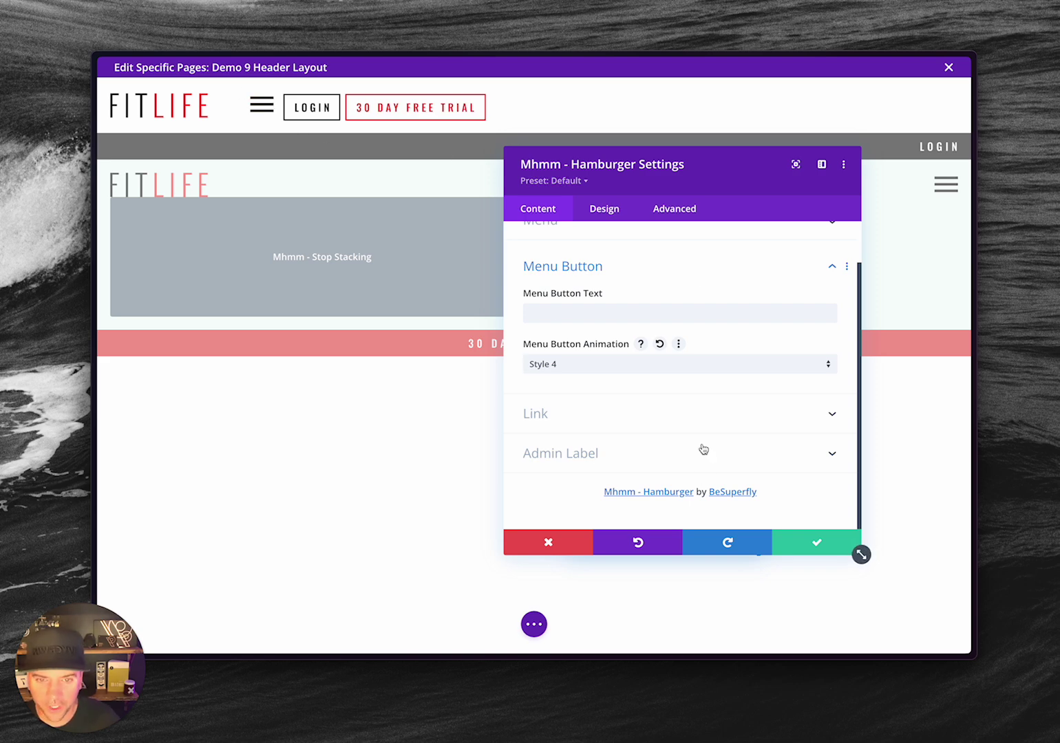
View the default and hover states of the Menu Button Color in the module's design settings
left_click(606, 221)
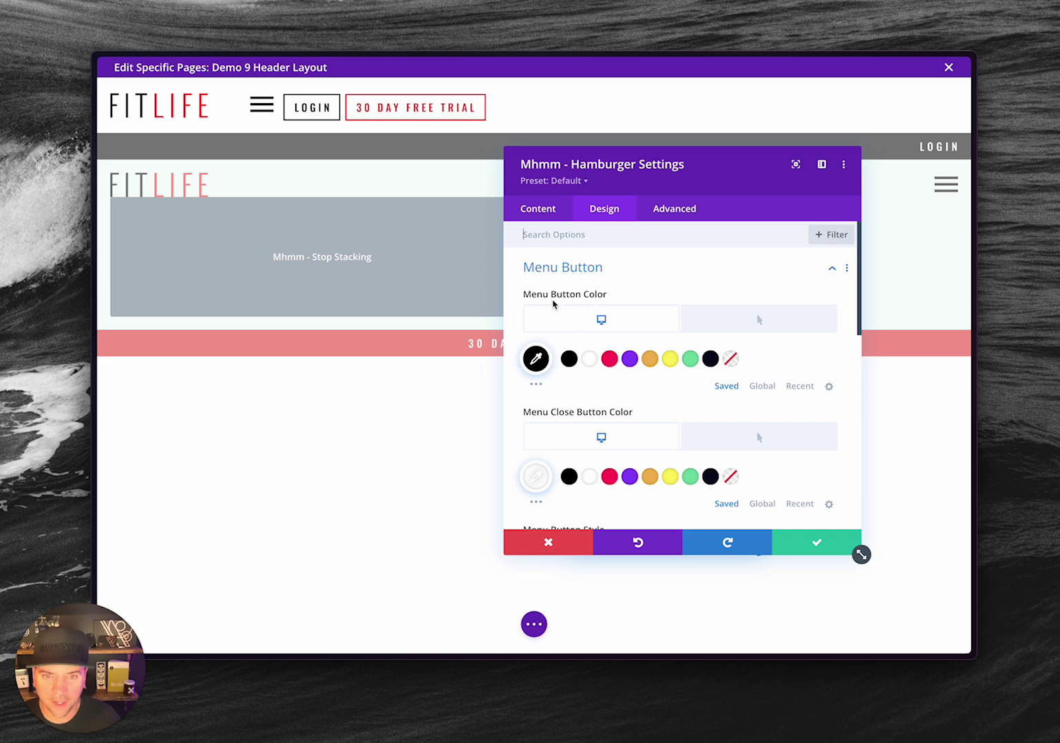
left_click(750, 320)
left_click(599, 320)
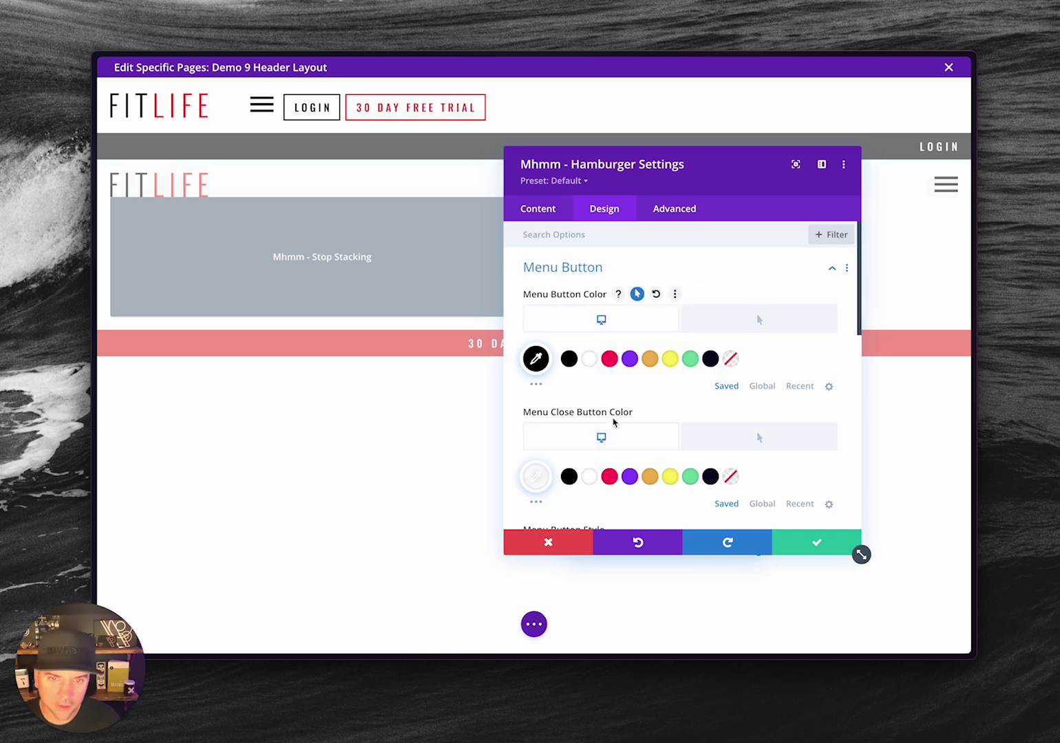
Try the Rounded Menu Button Style and set it back to Square
scroll(616, 419, "down", 3)
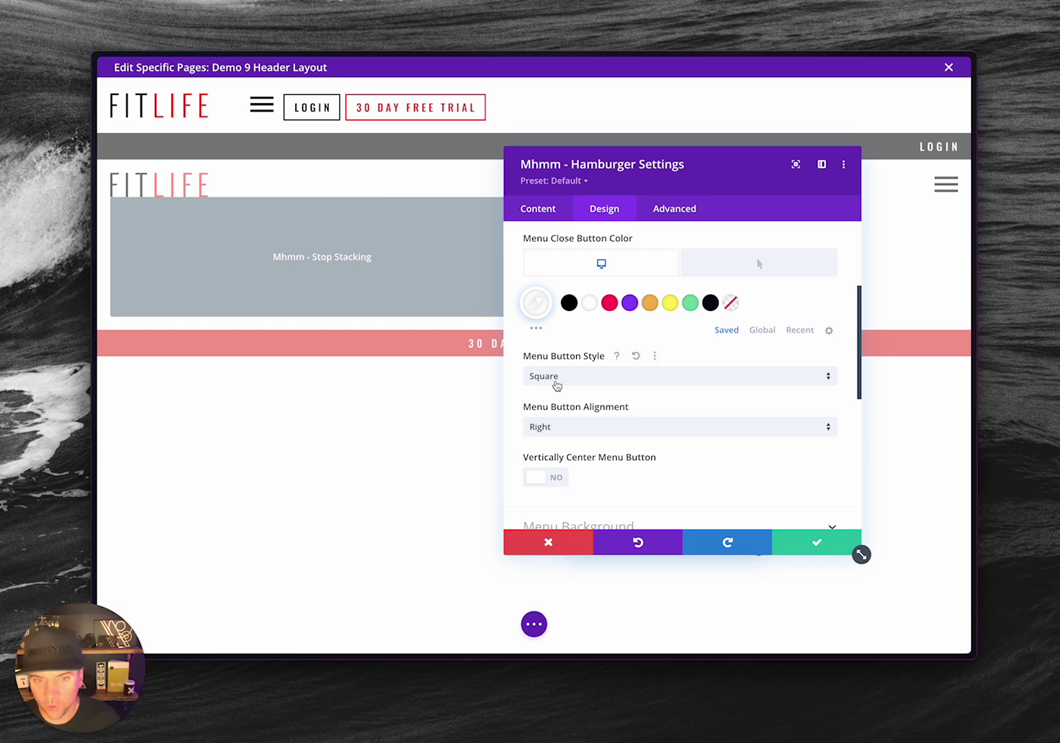
left_click(557, 380)
left_click(561, 390)
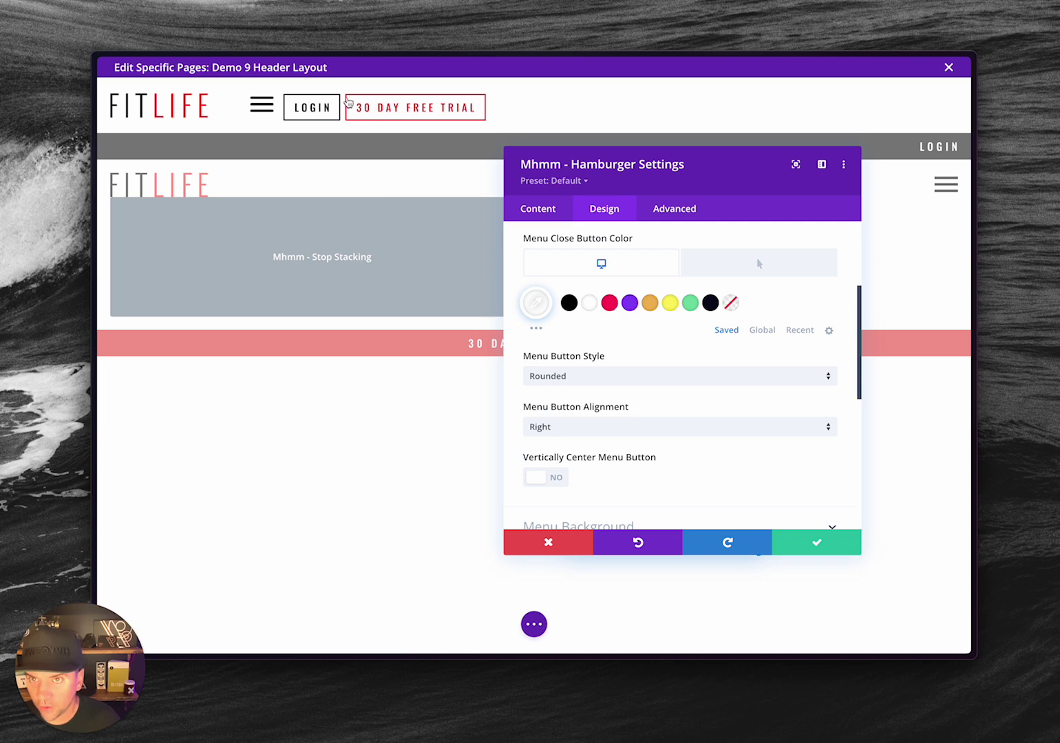
left_click(563, 377)
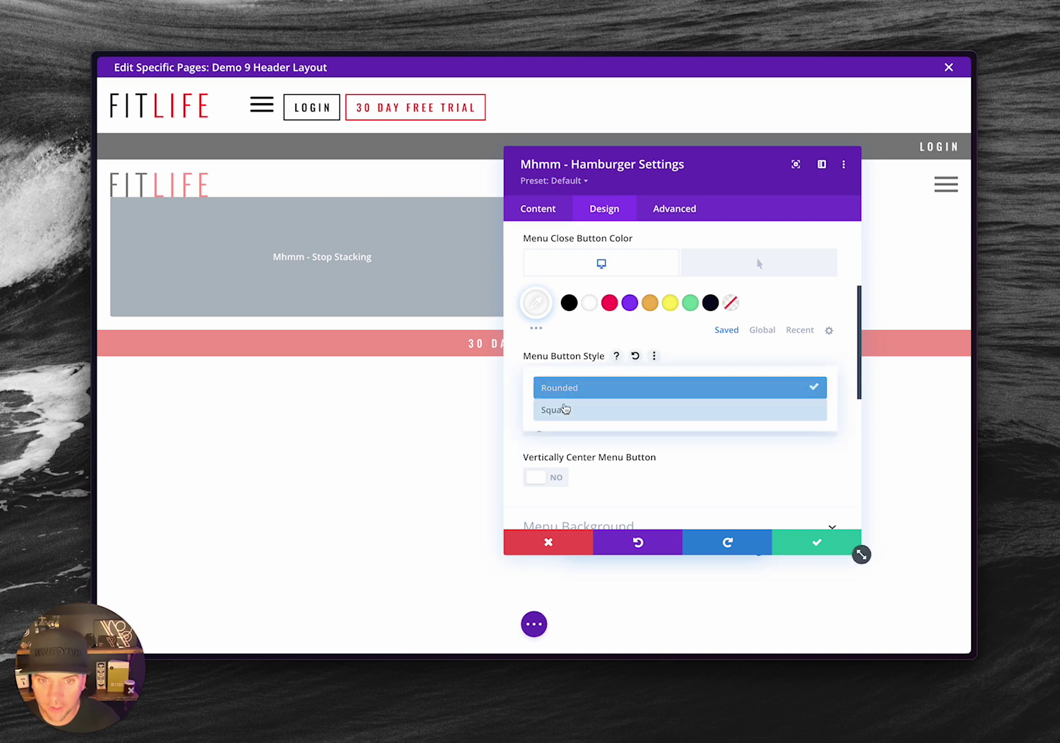
left_click(554, 410)
Turn off Place Gradient Above Background Image for the Menu Background and view the background image
scroll(673, 432, "down", 4)
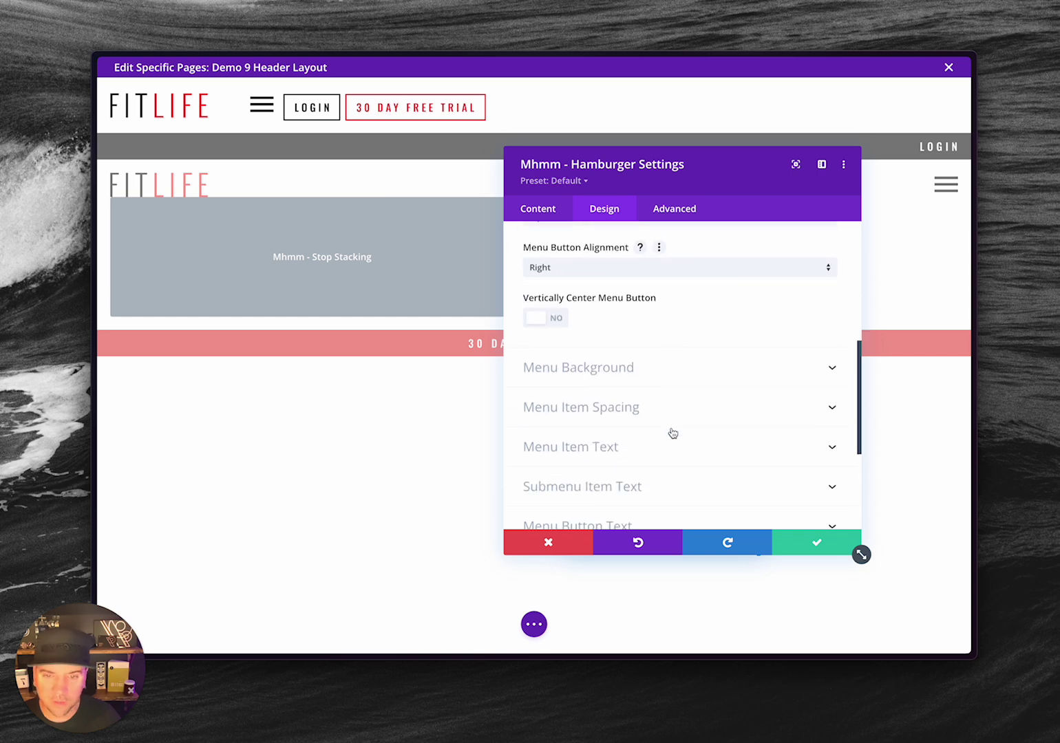
left_click(582, 291)
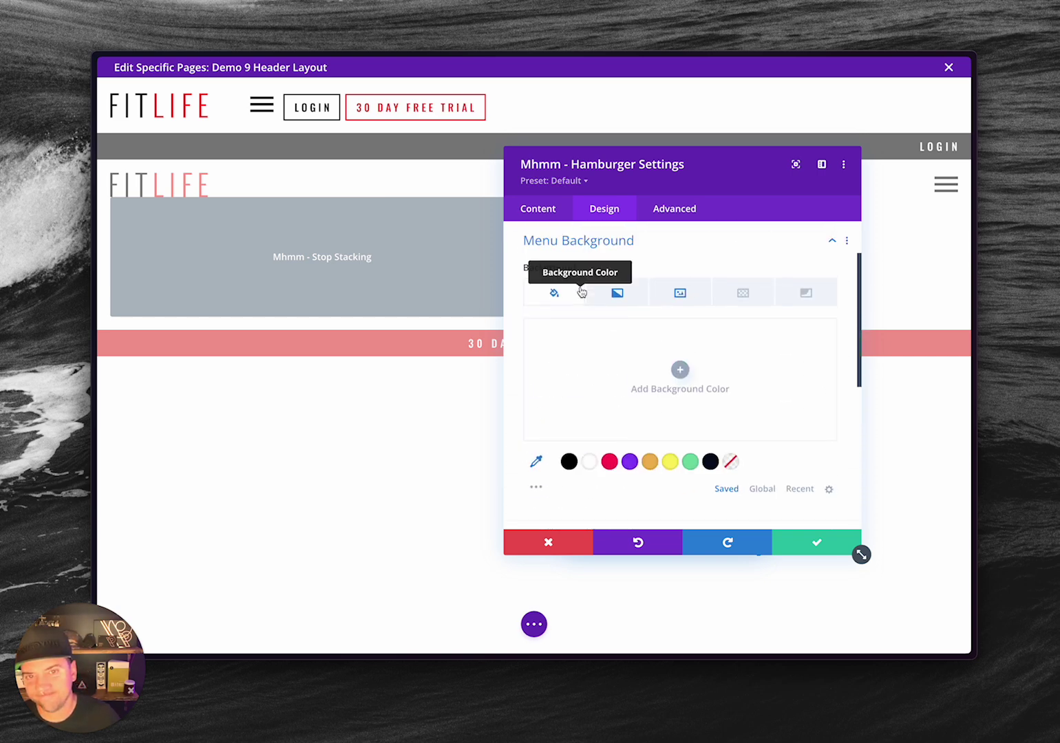
left_click(616, 292)
scroll(597, 416, "down", 5)
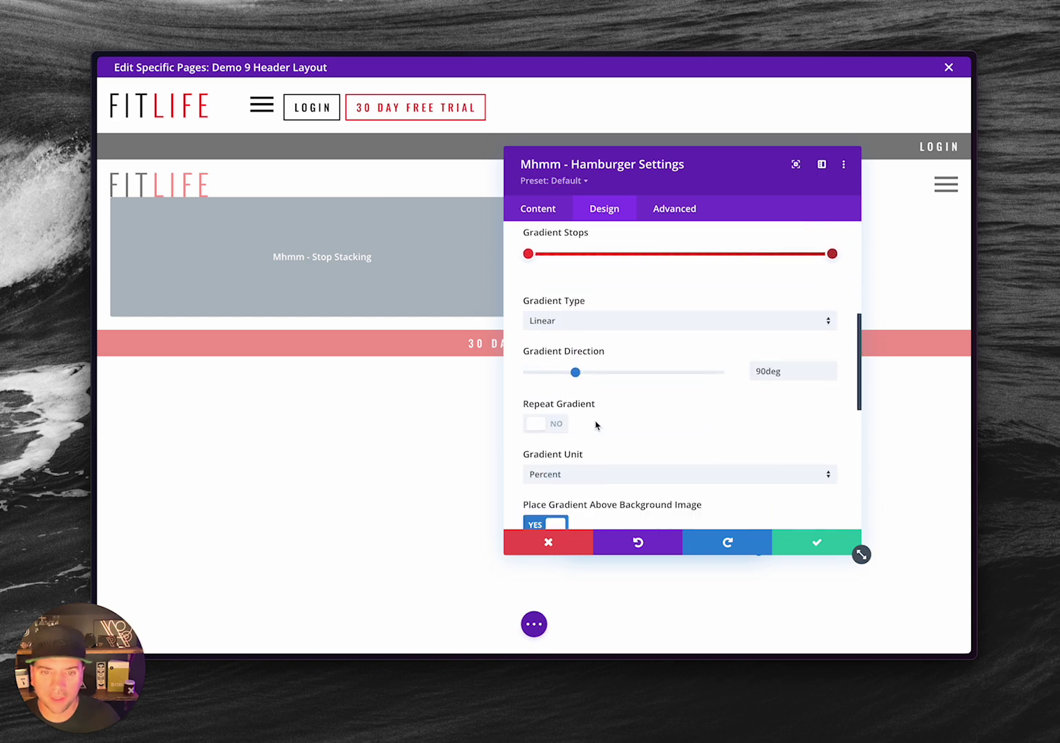
left_click(564, 427)
scroll(583, 385, "up", 6)
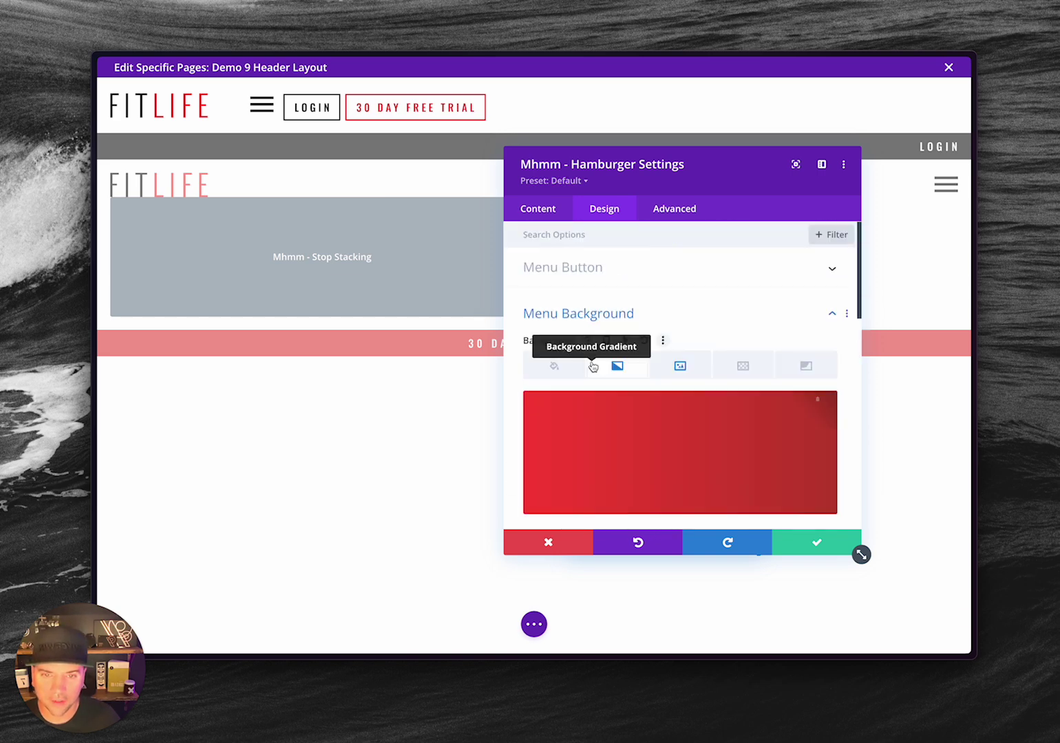
left_click(678, 365)
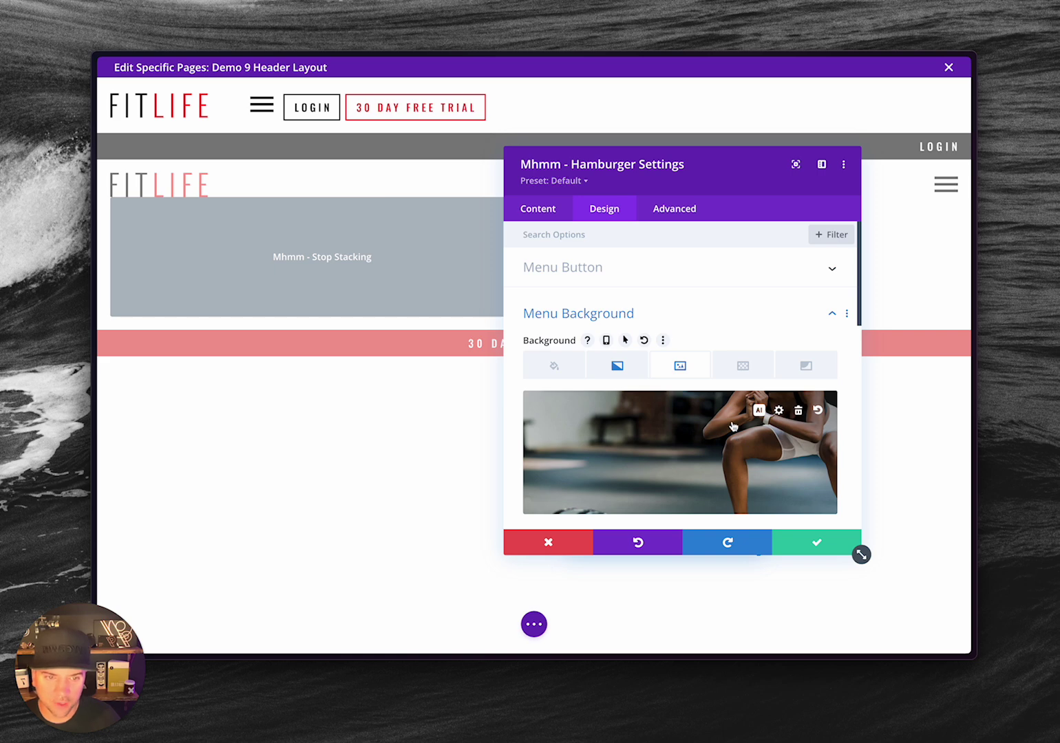
Turn Place Gradient Above Background Image back on and view the menu's background image with the gradient overlay
left_click(617, 365)
scroll(606, 450, "down", 4)
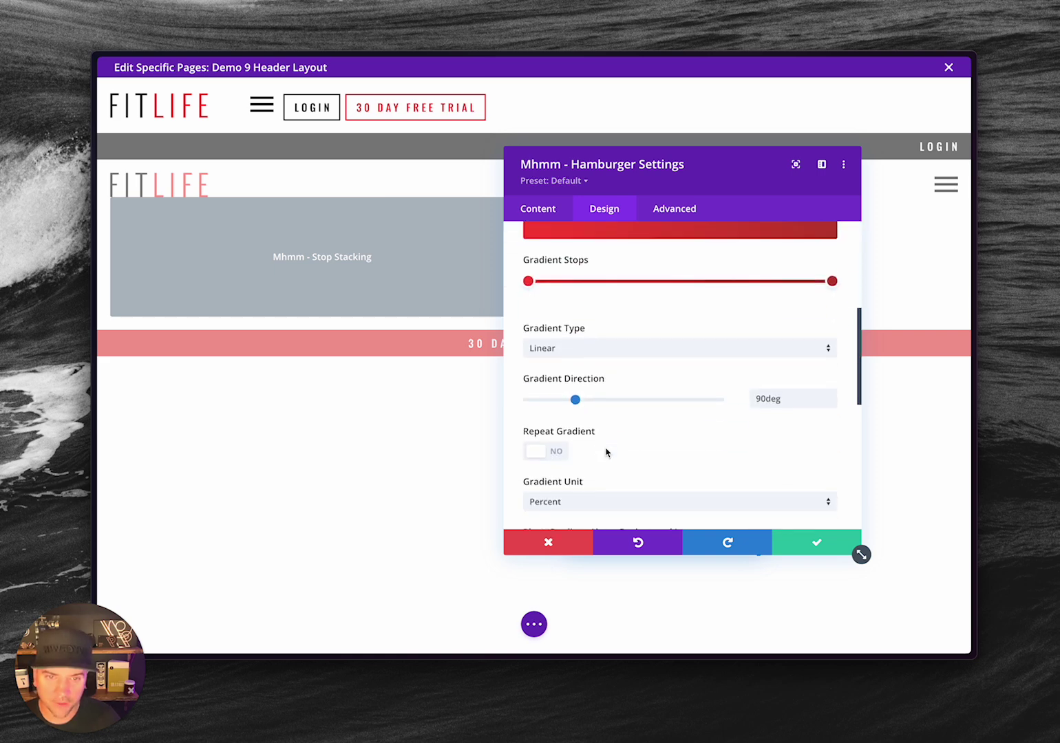
scroll(554, 475, "down", 3)
left_click(556, 423)
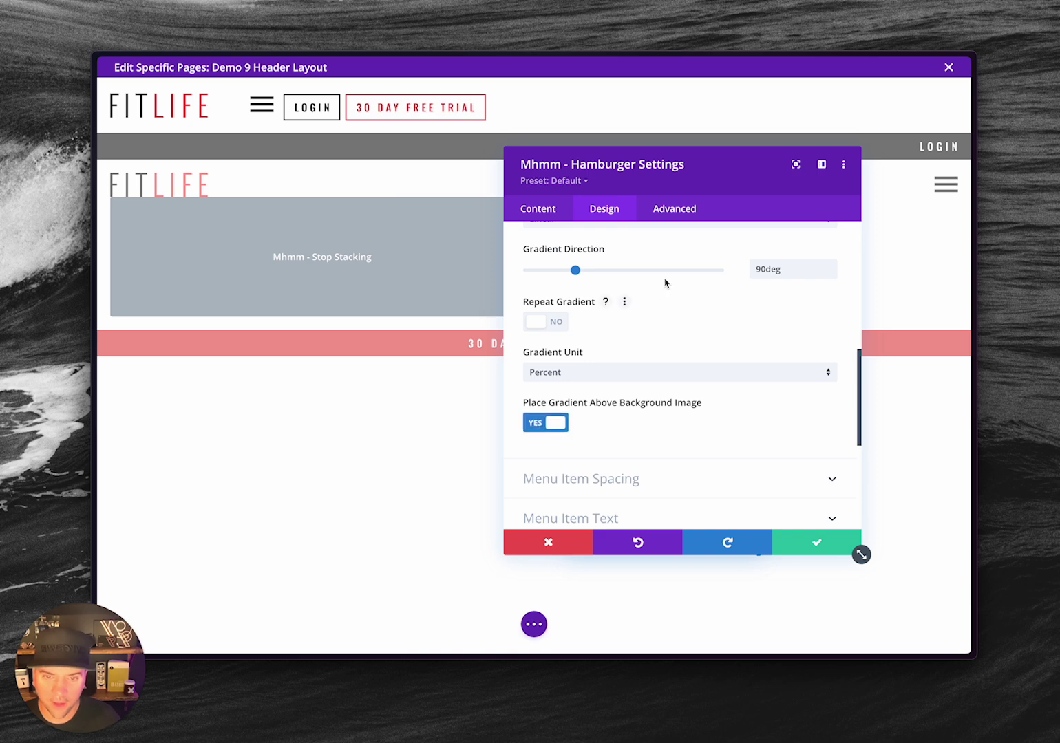
scroll(619, 386, "up", 7)
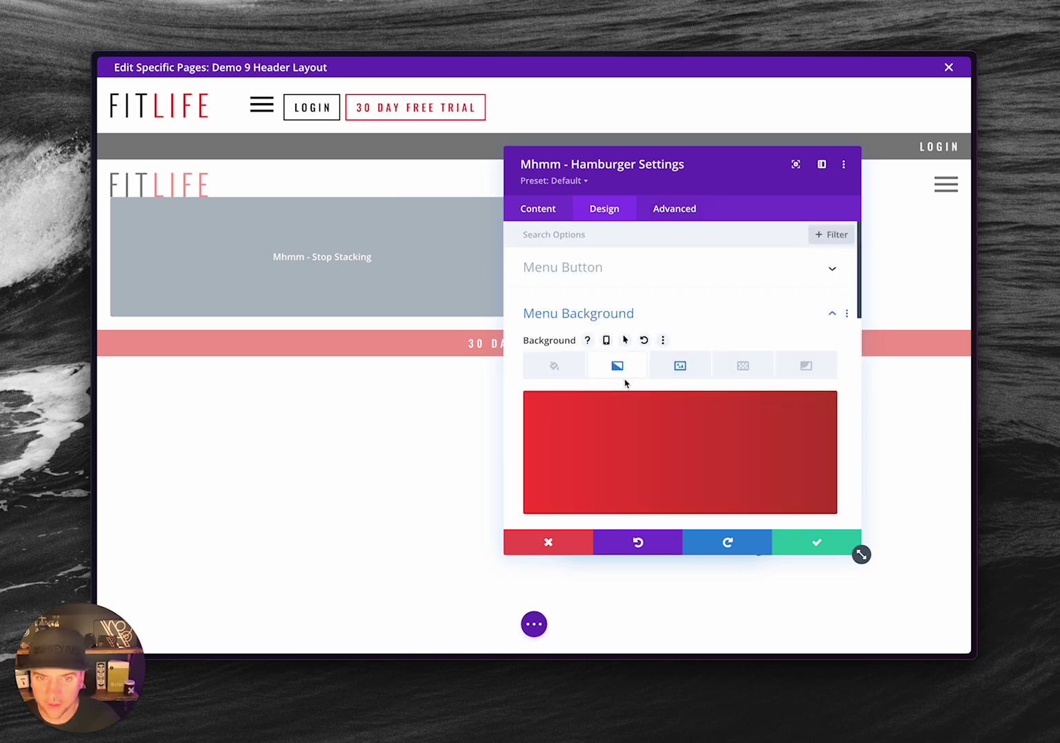
left_click(680, 363)
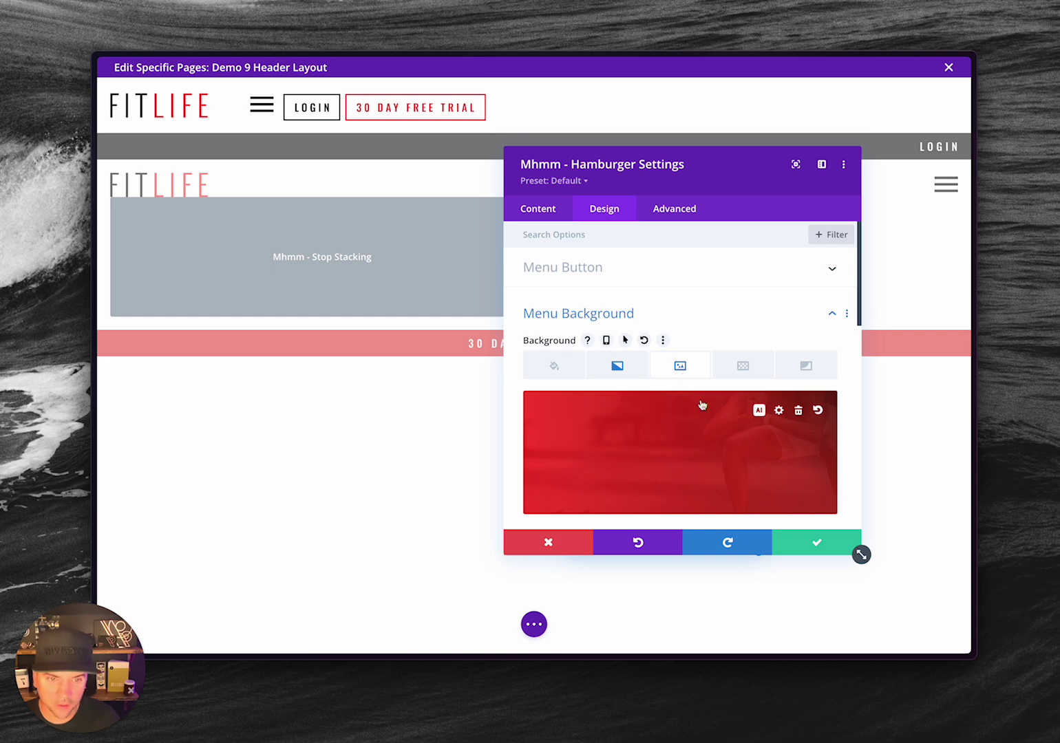
scroll(637, 306, "down", 2)
scroll(592, 296, "up", 1)
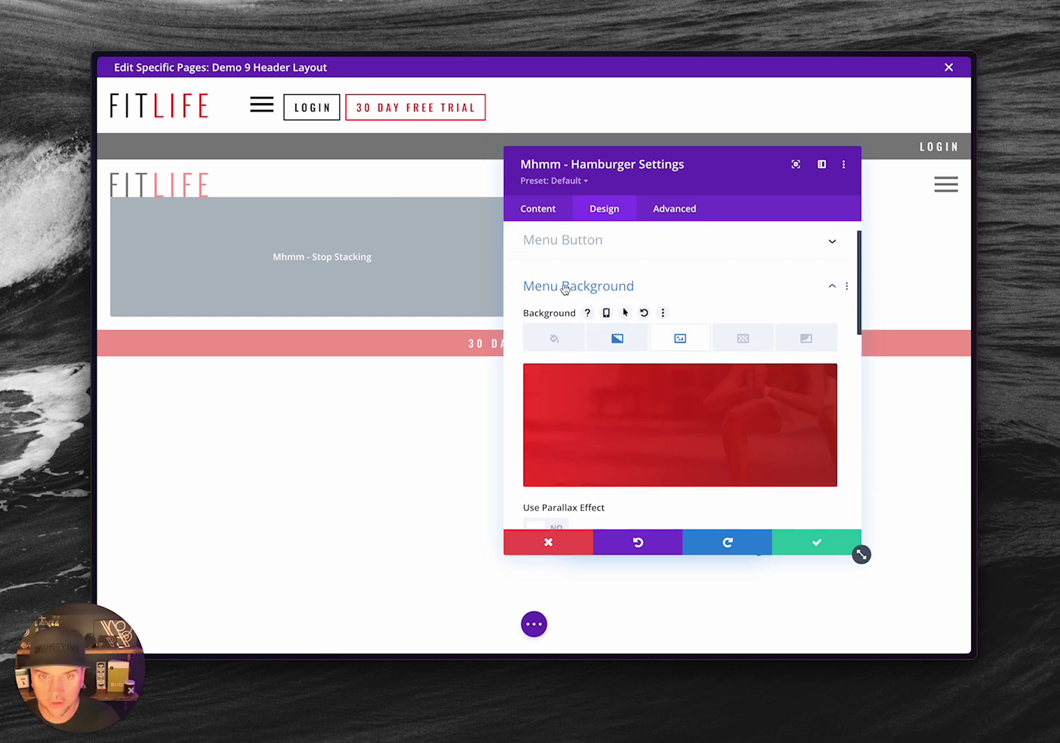
Examine the Menu Item Spacing and Menu Item Text settings, including the default and hover states of the item background color
left_click(565, 288)
left_click(557, 326)
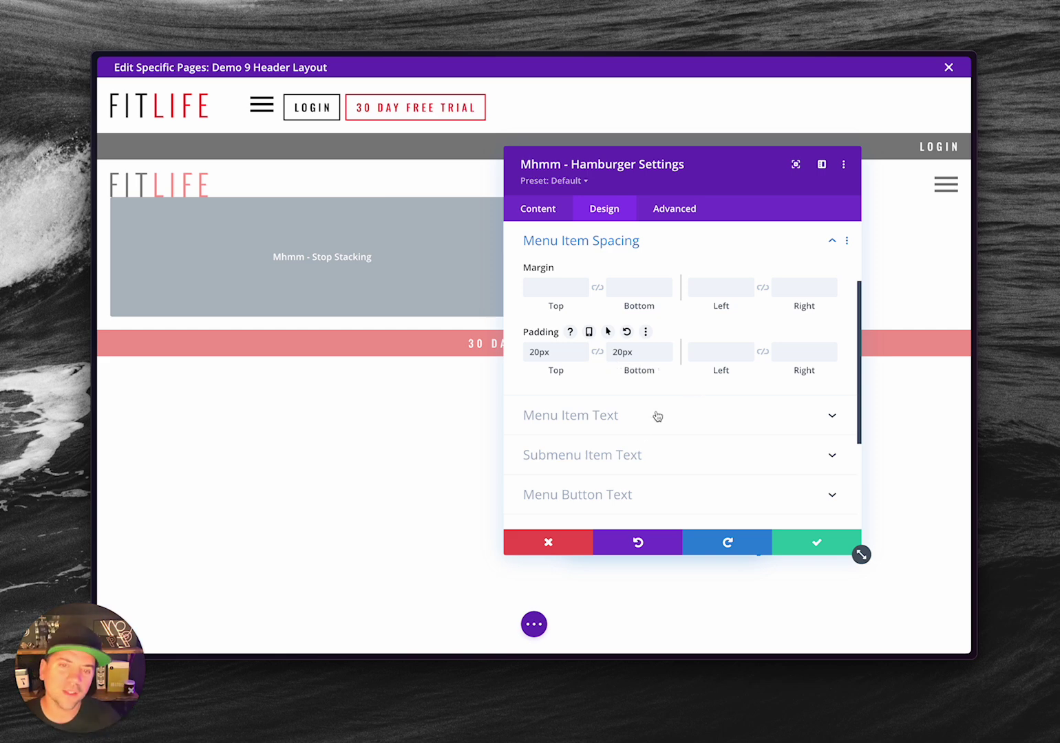
left_click(589, 415)
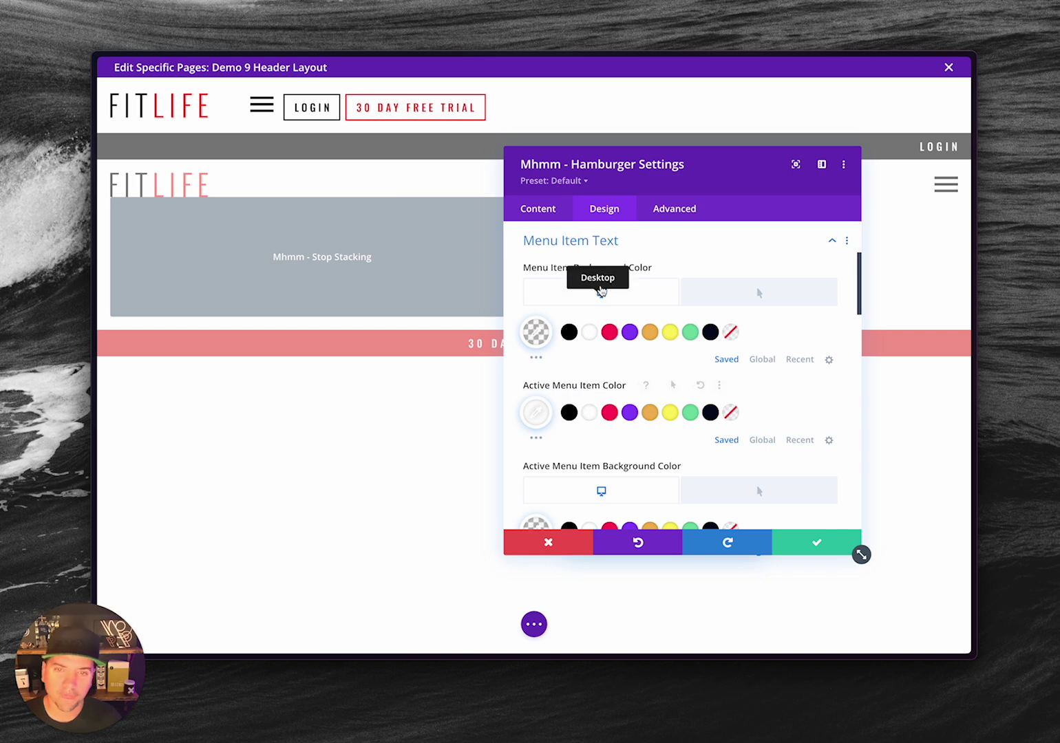
scroll(660, 416, "down", 1)
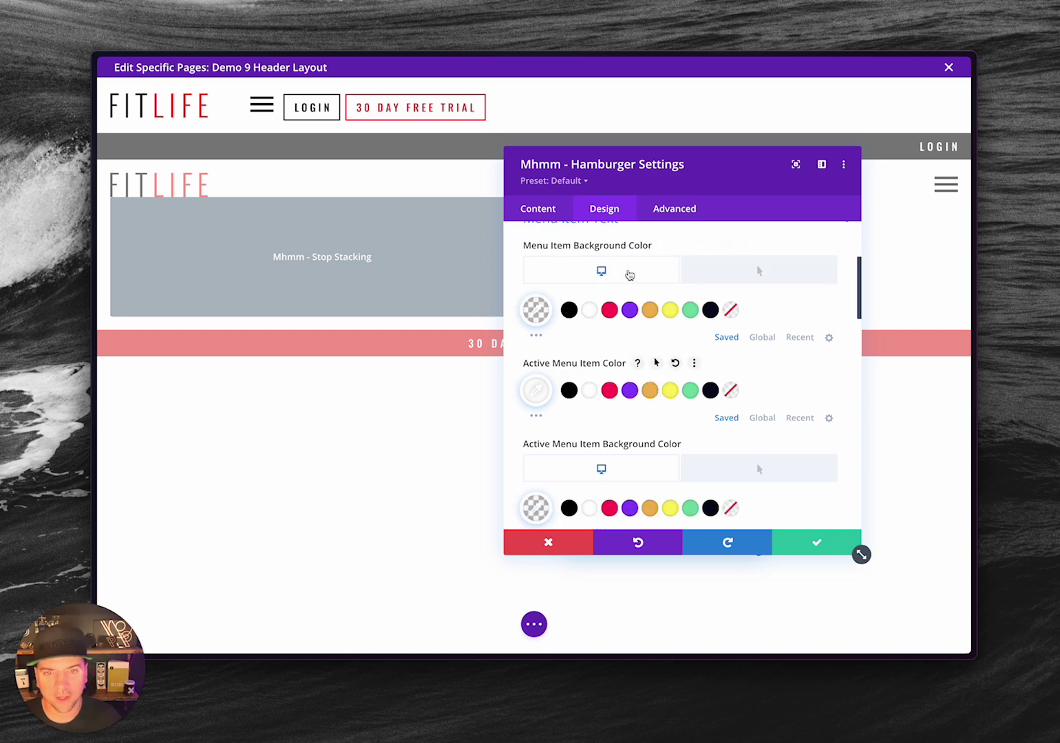
left_click(682, 245)
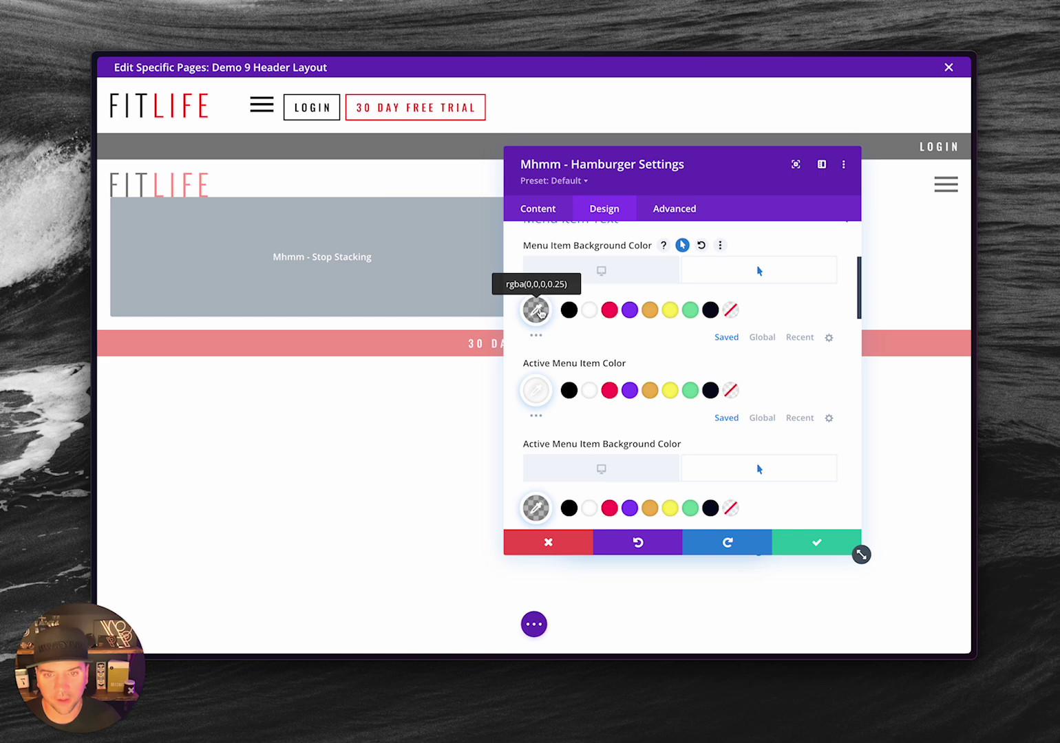
left_click(623, 273)
scroll(698, 463, "down", 3)
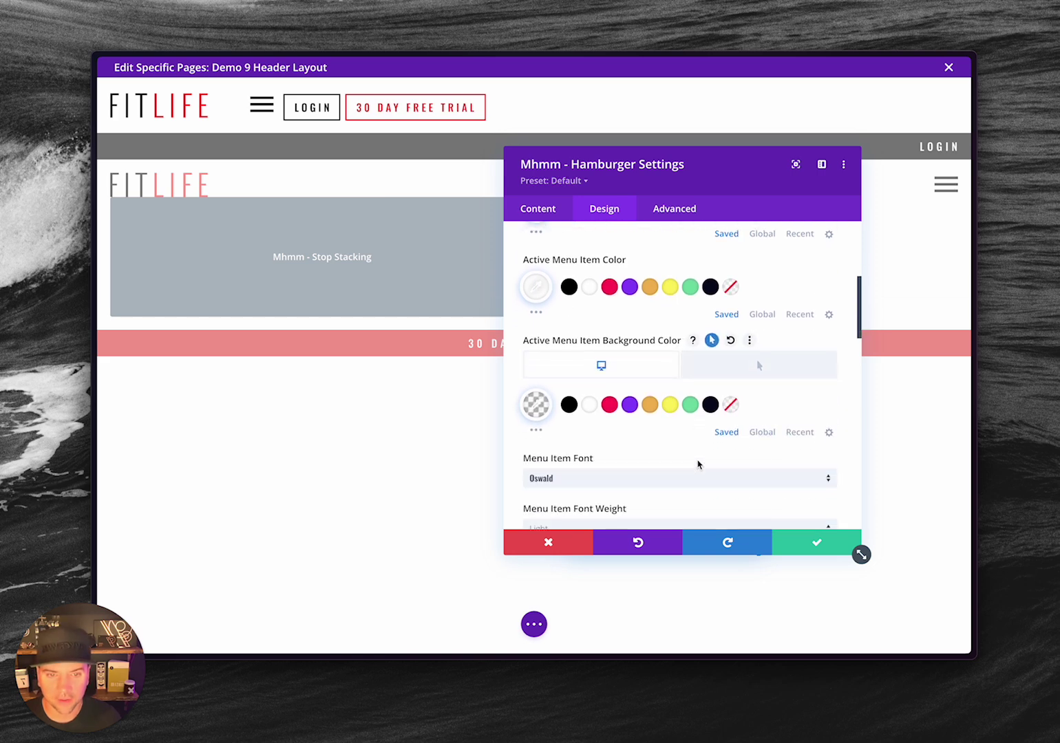
scroll(698, 465, "down", 6)
scroll(597, 377, "down", 2)
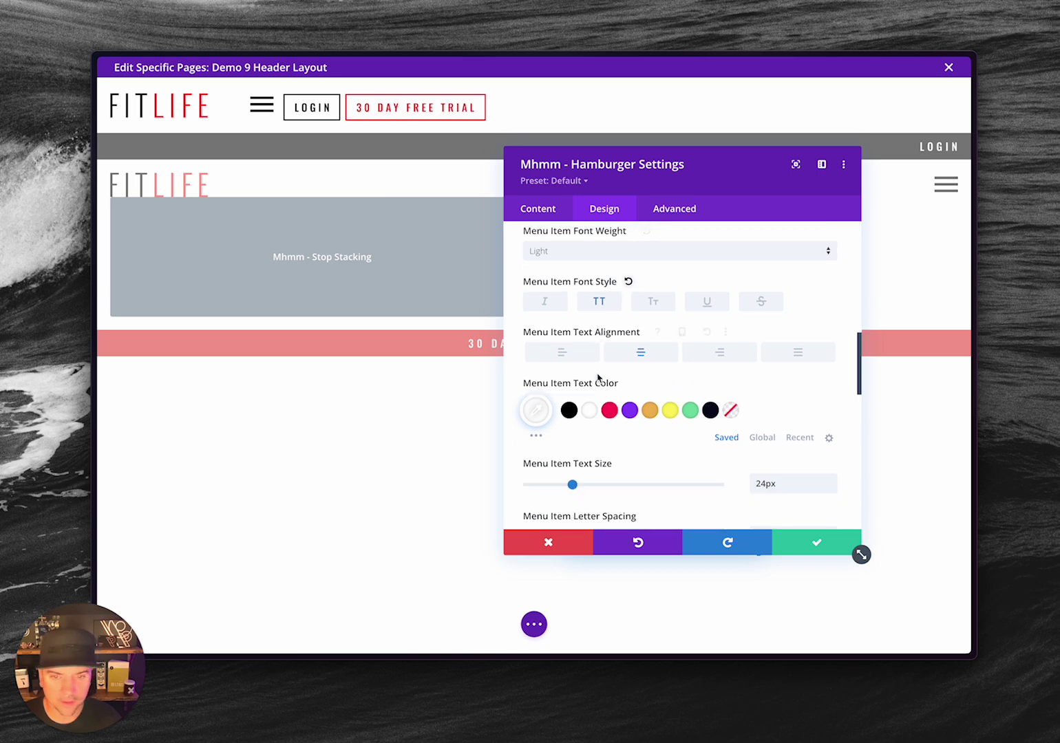
scroll(598, 377, "down", 6)
scroll(597, 377, "down", 3)
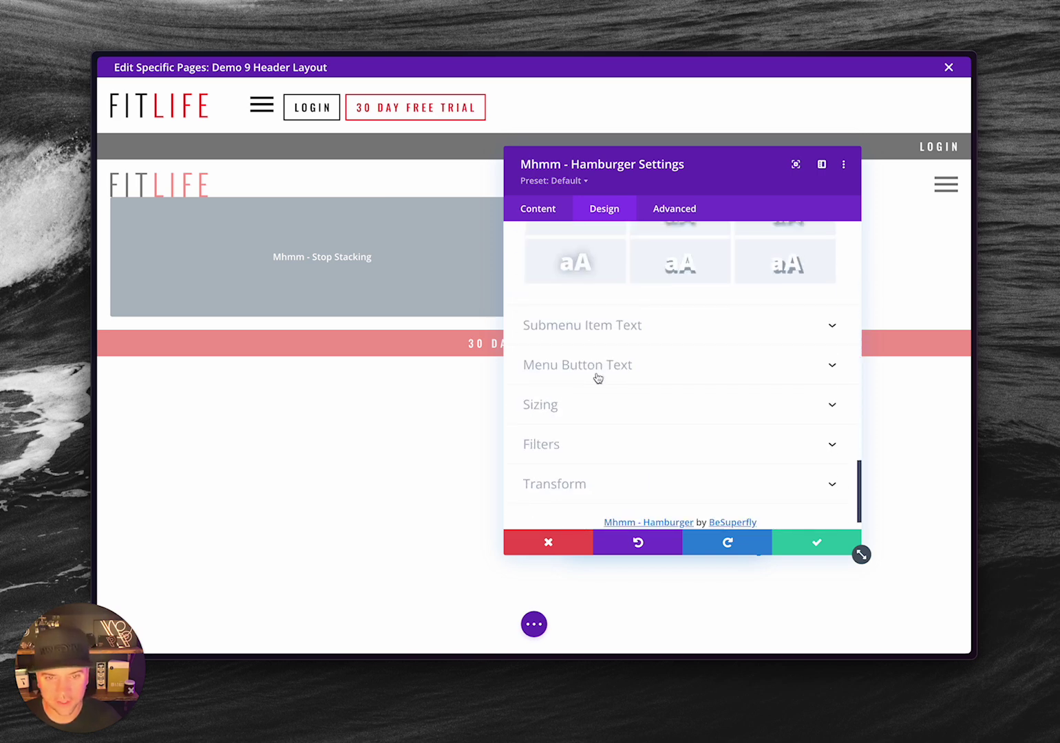
Examine the Submenu Item Text settings, from font and weight to text size
left_click(593, 335)
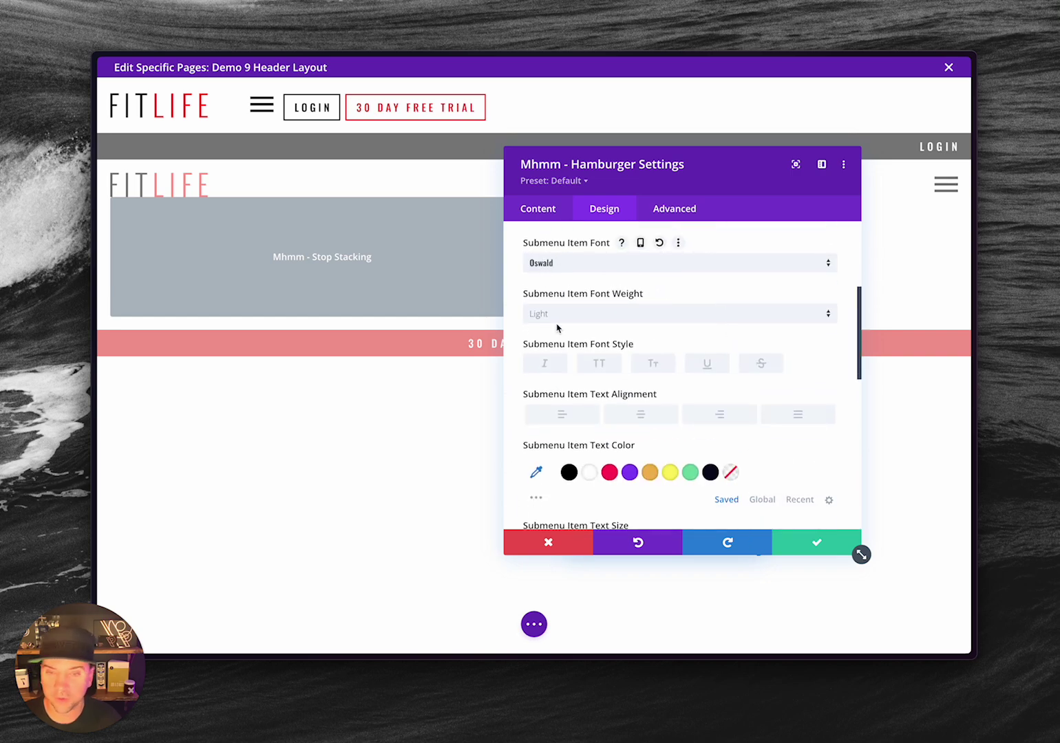
scroll(757, 328, "down", 3)
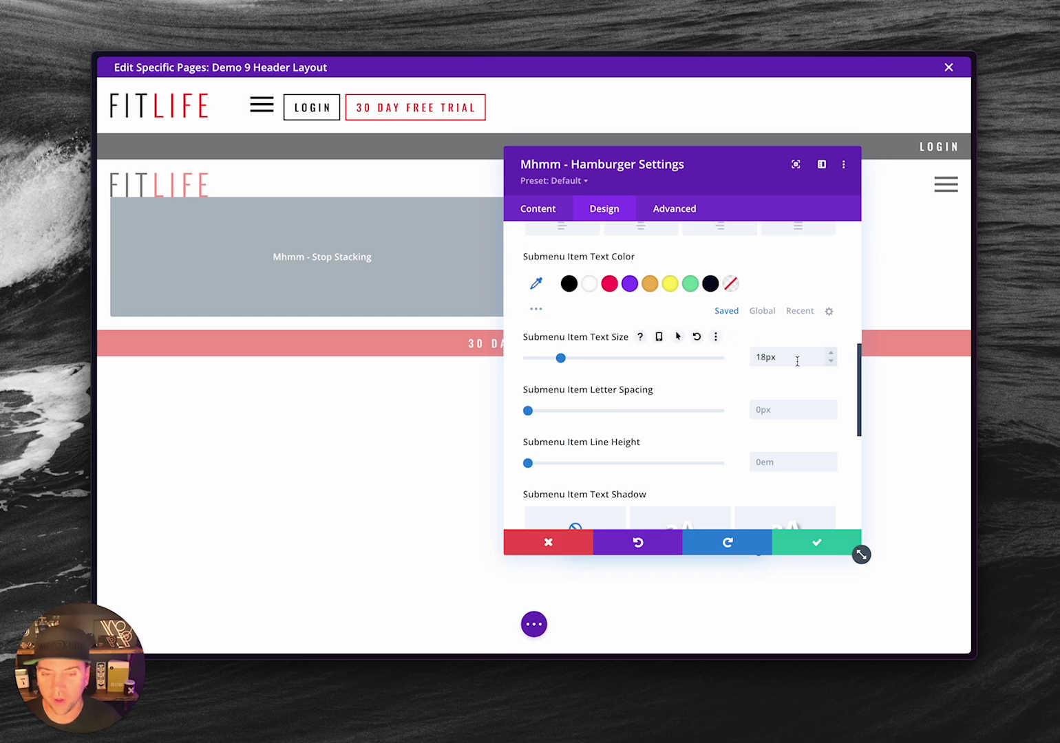
scroll(629, 377, "up", 4)
Switch to the live FitLife page, open the full-screen menu and its Demos submenu, and close the menu
key("alt+Tab")
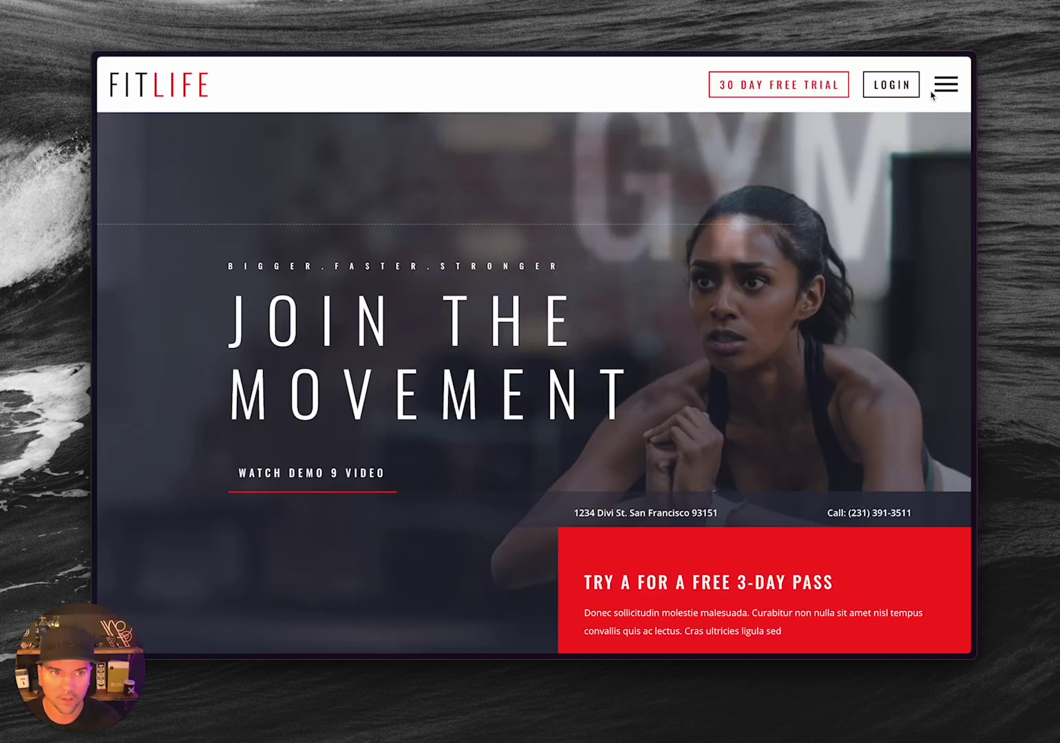
left_click(946, 82)
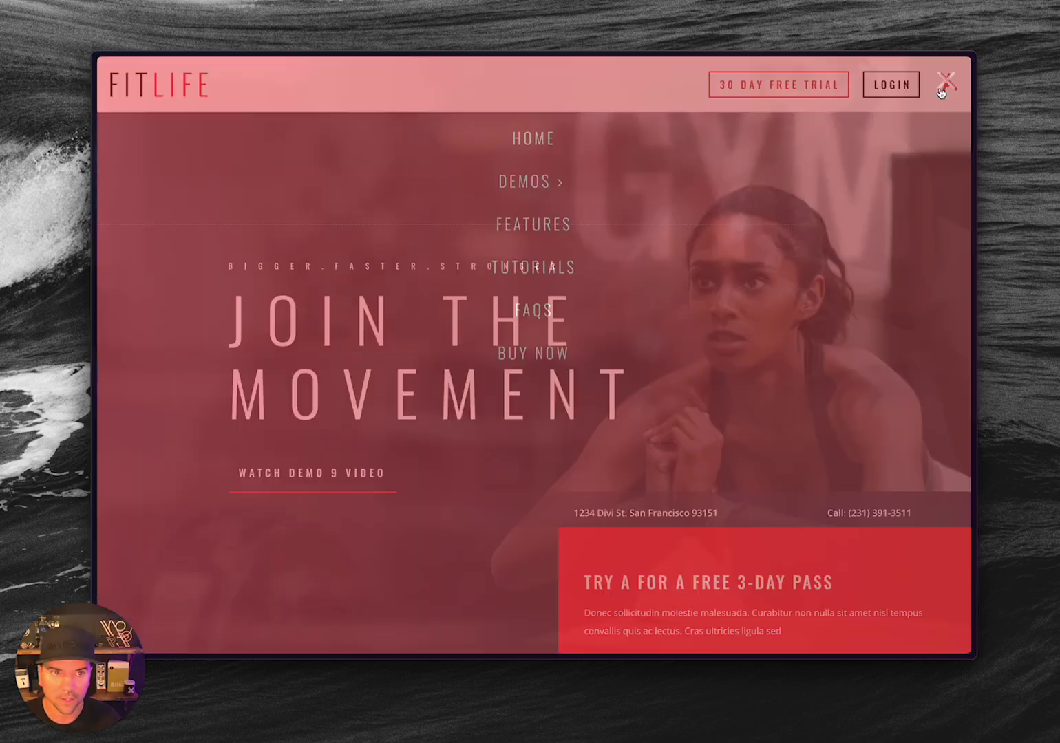
left_click(527, 183)
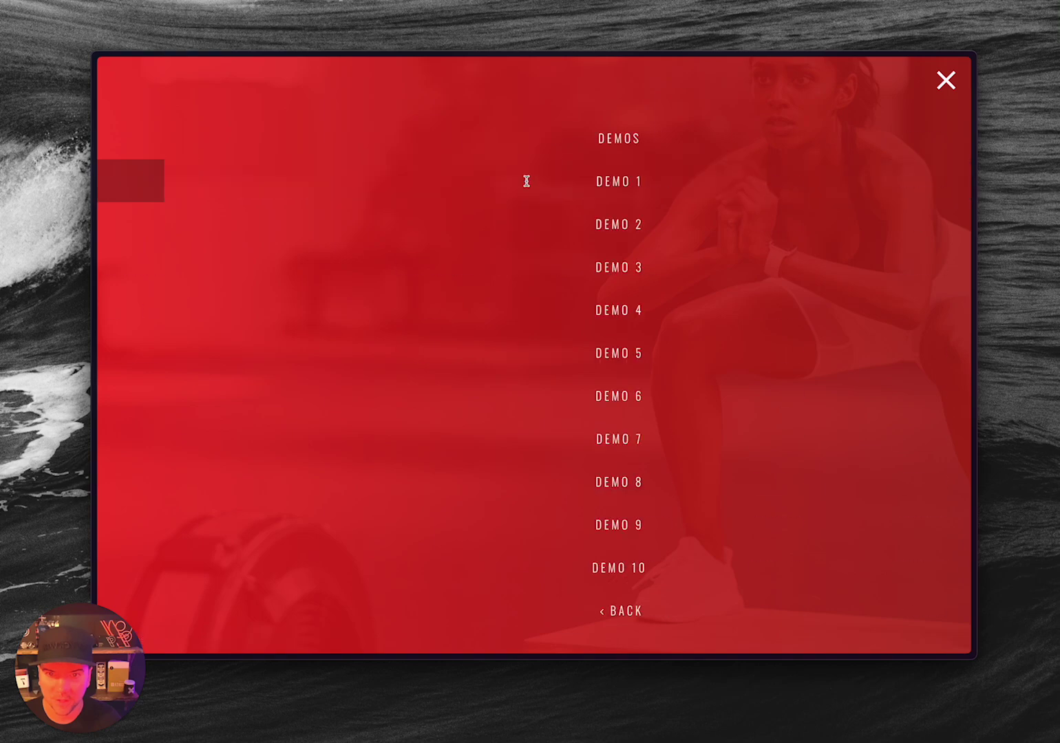
left_click(945, 80)
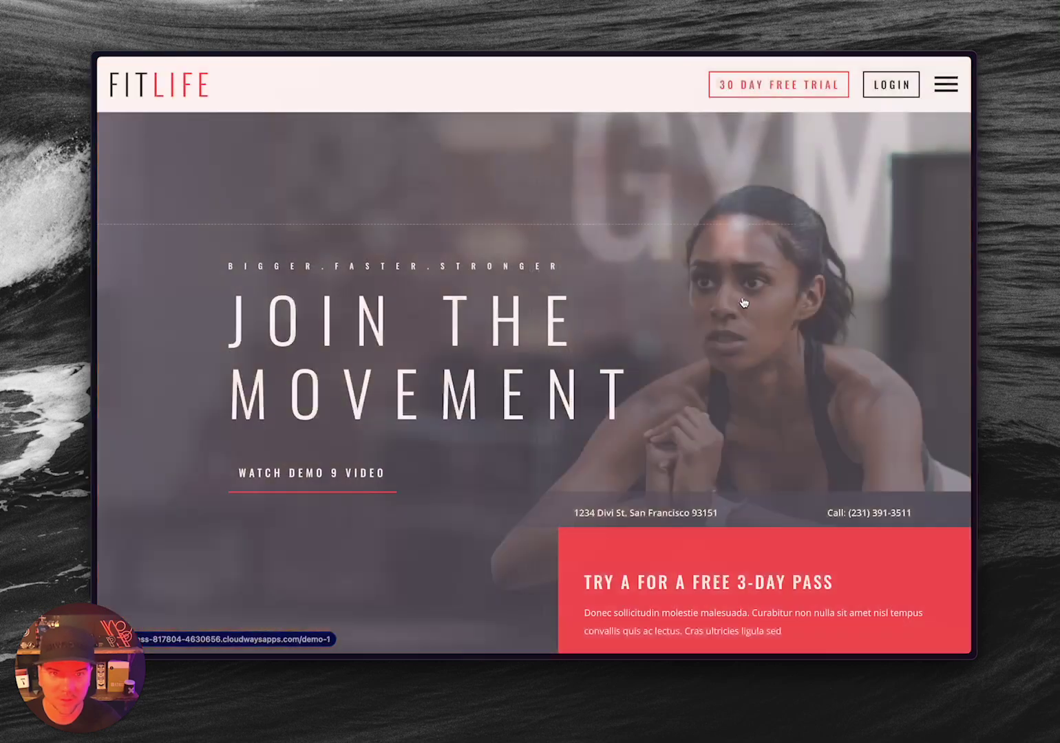
Switch back to the Demo 9 Header Layout and save the Mhmm Hamburger module's settings
key("alt+Tab")
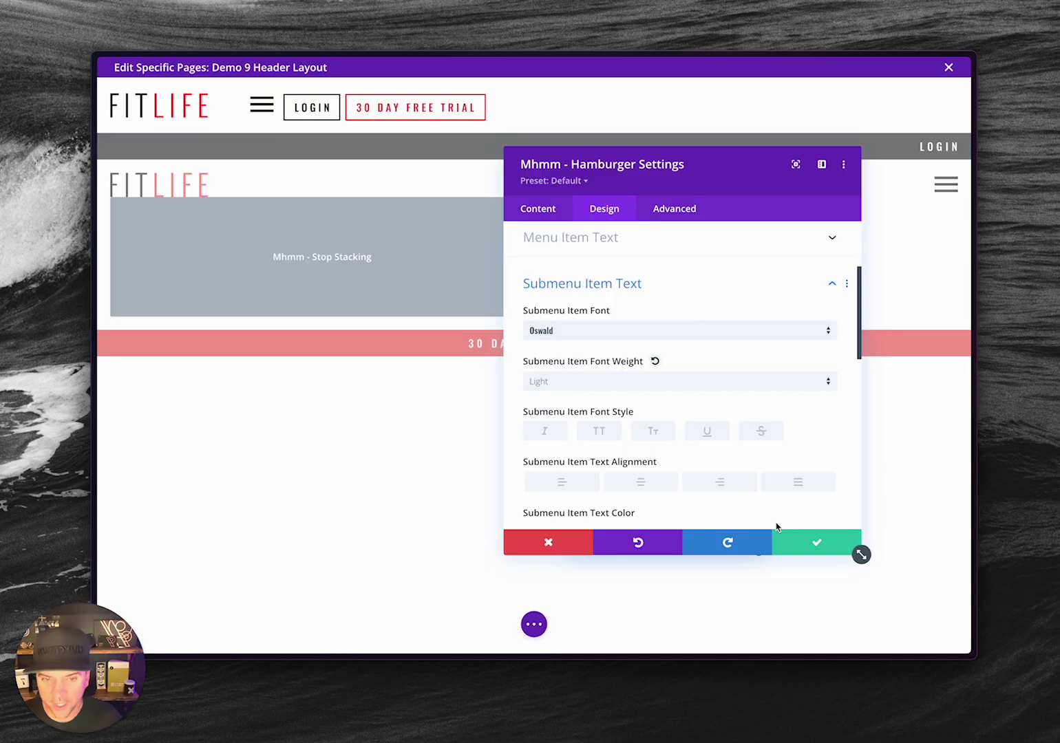
left_click(792, 544)
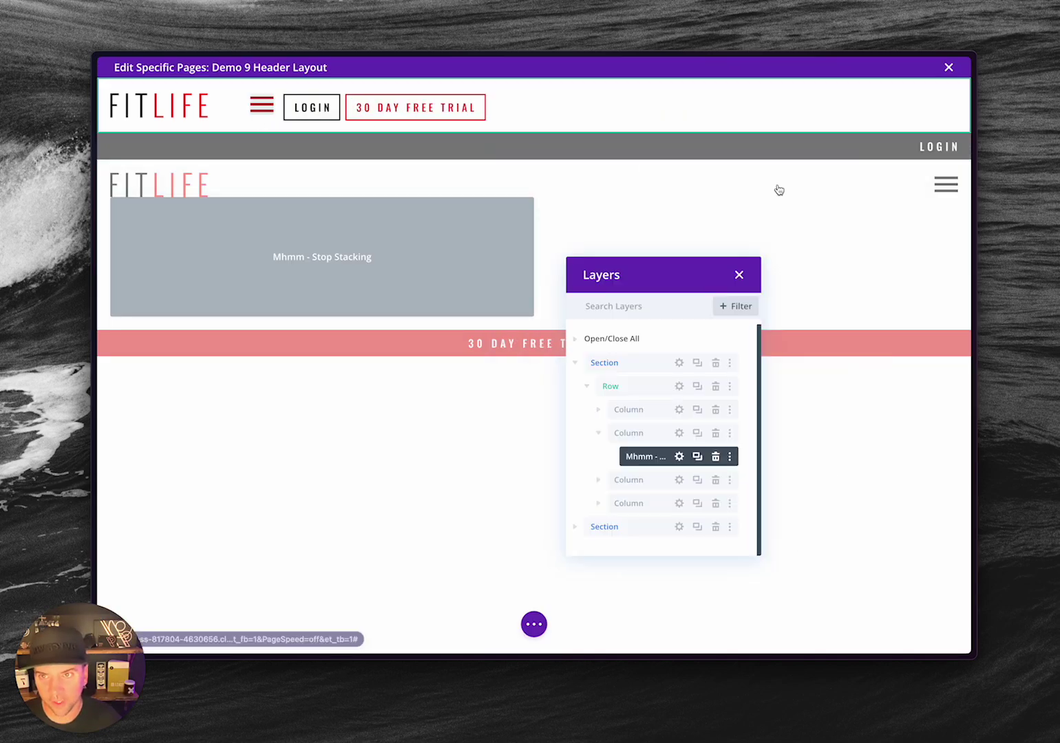
Preview the mobile header's full-screen menu in the layout, close the menu, and close the Layers window
left_click(943, 192)
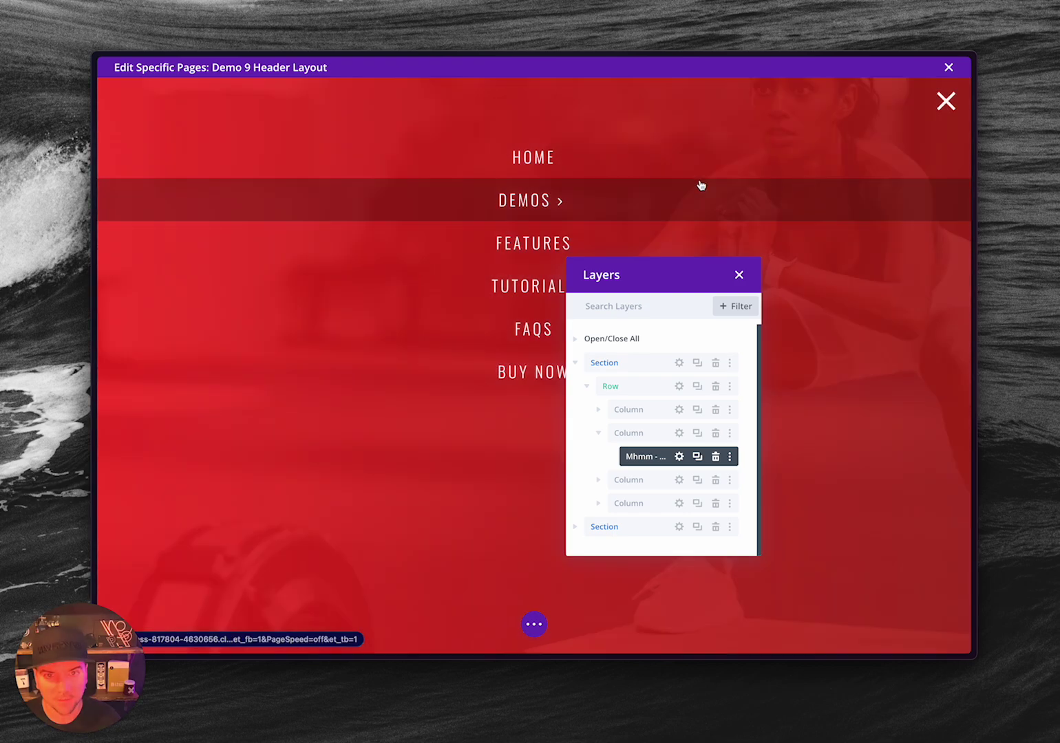
left_click(954, 106)
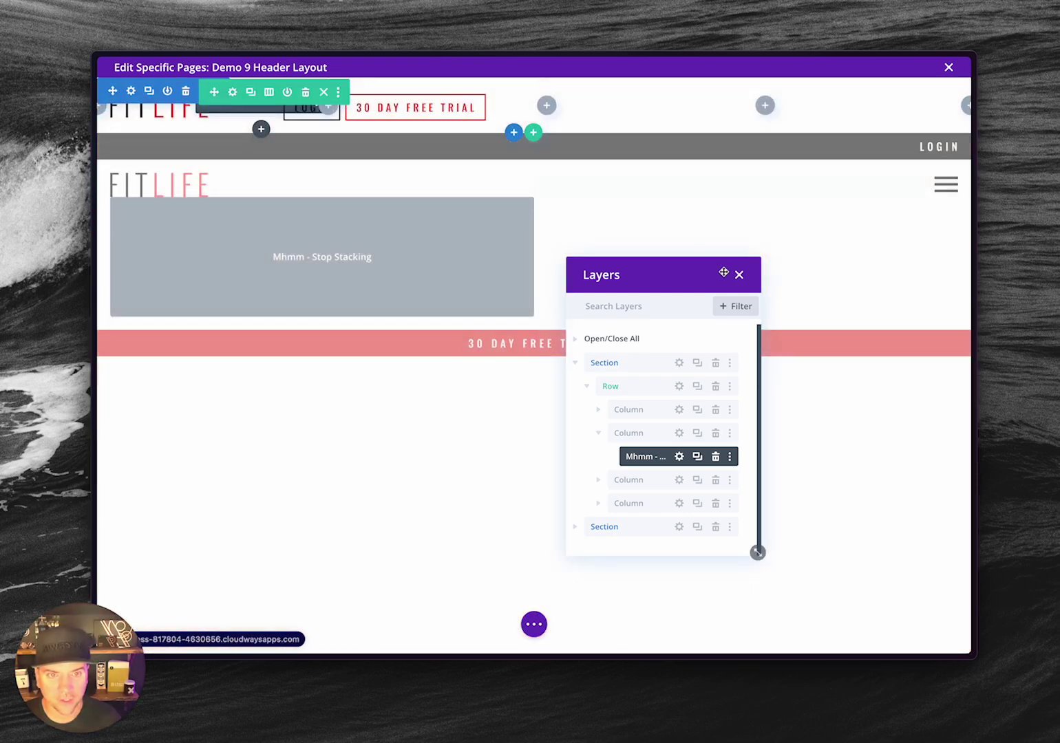
left_click(739, 274)
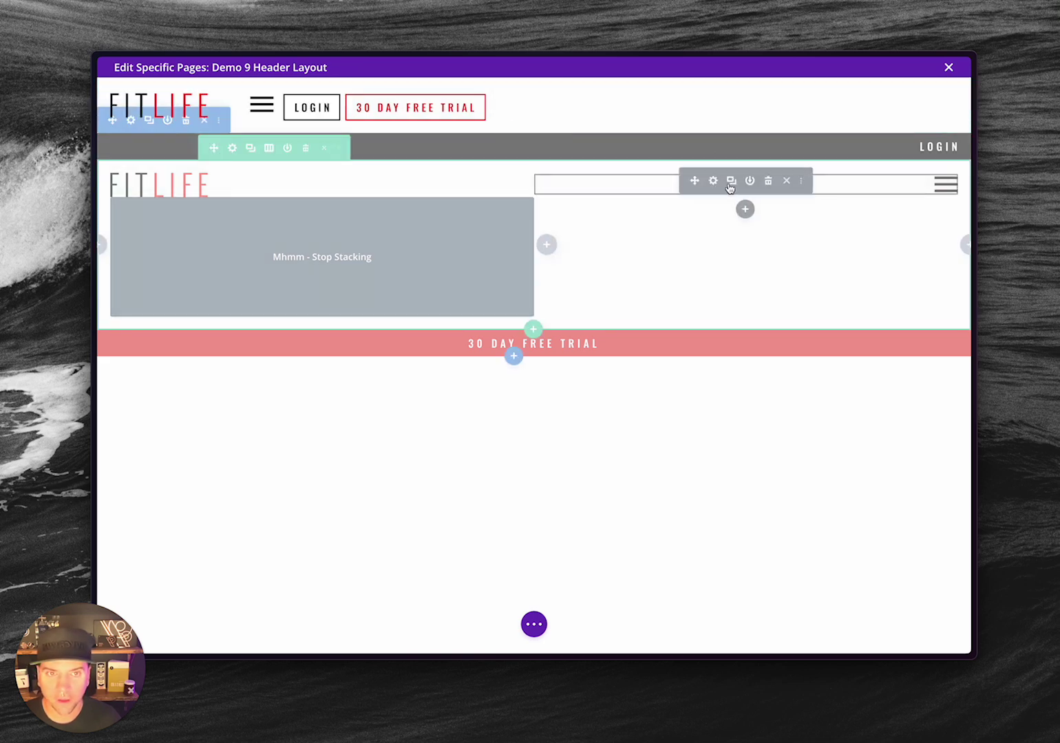
Set the mobile header hamburger's Menu Button Animation to Style 4 and save the module's settings
left_click(714, 182)
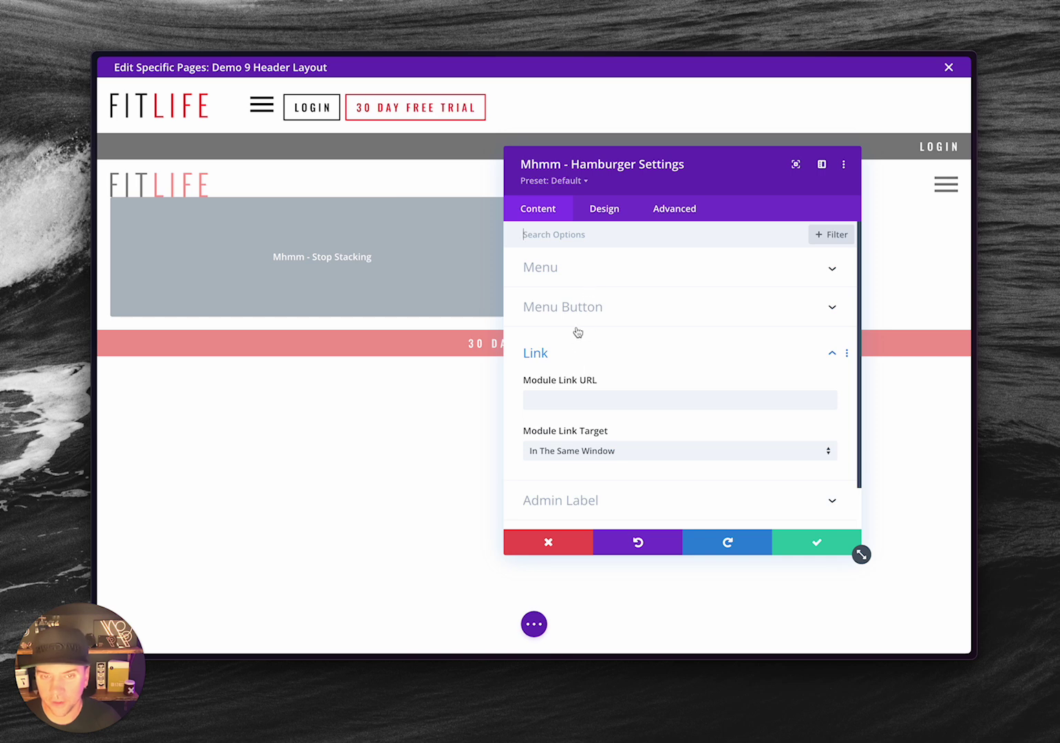
left_click(563, 307)
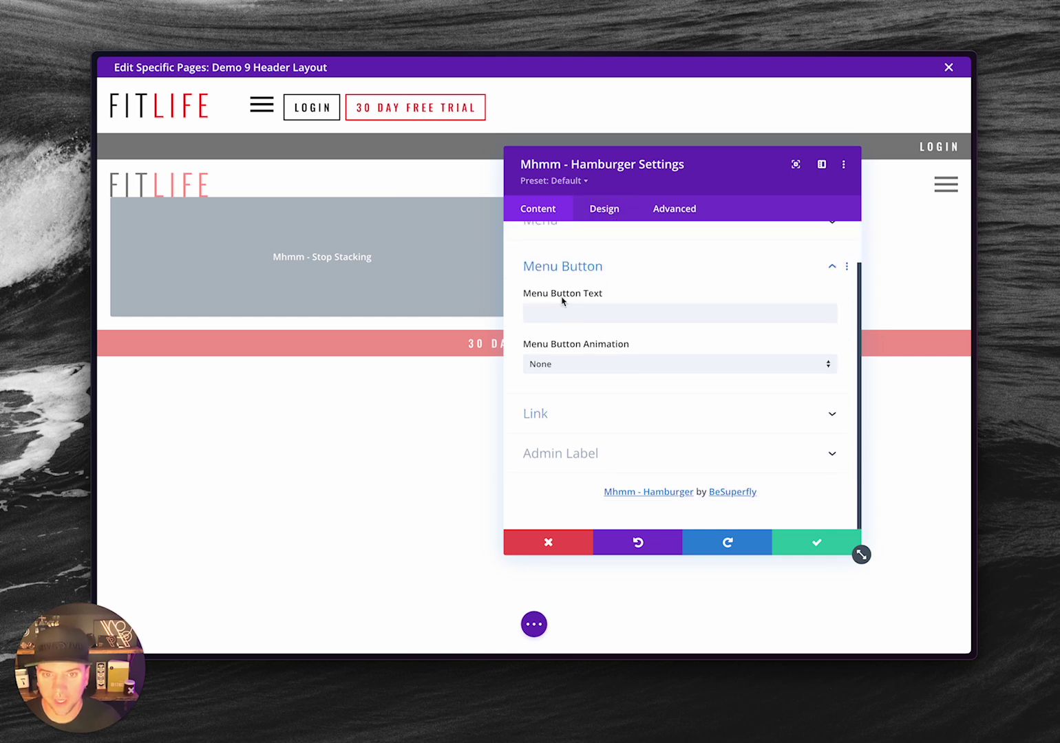
left_click(573, 364)
left_click(578, 440)
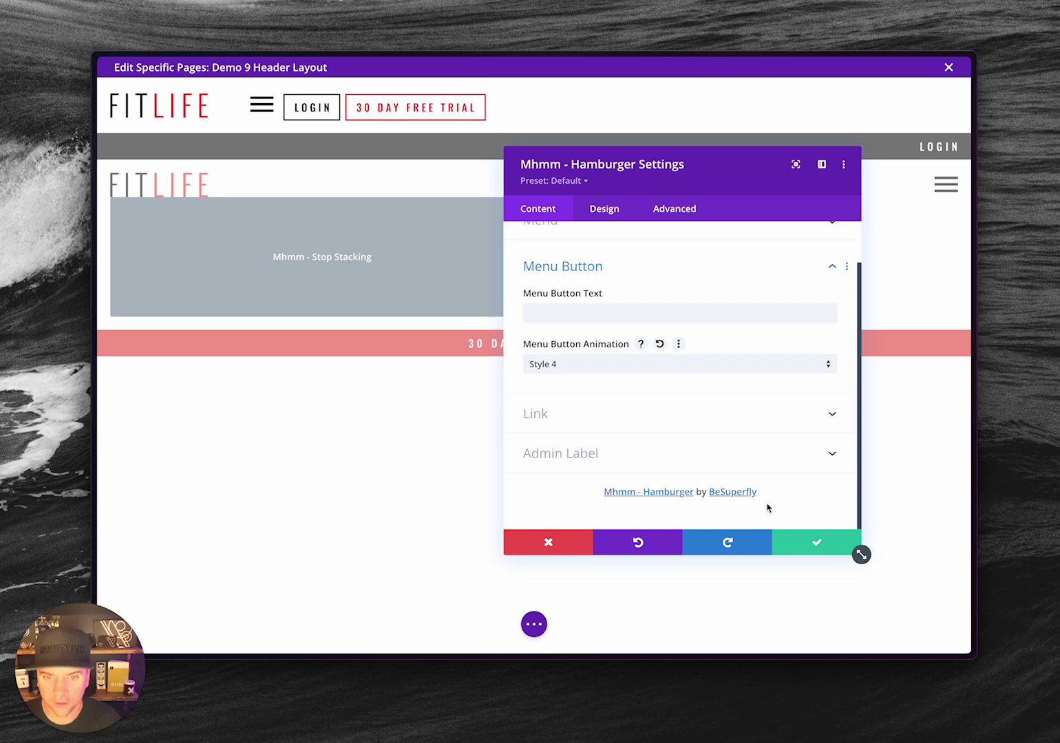
left_click(816, 542)
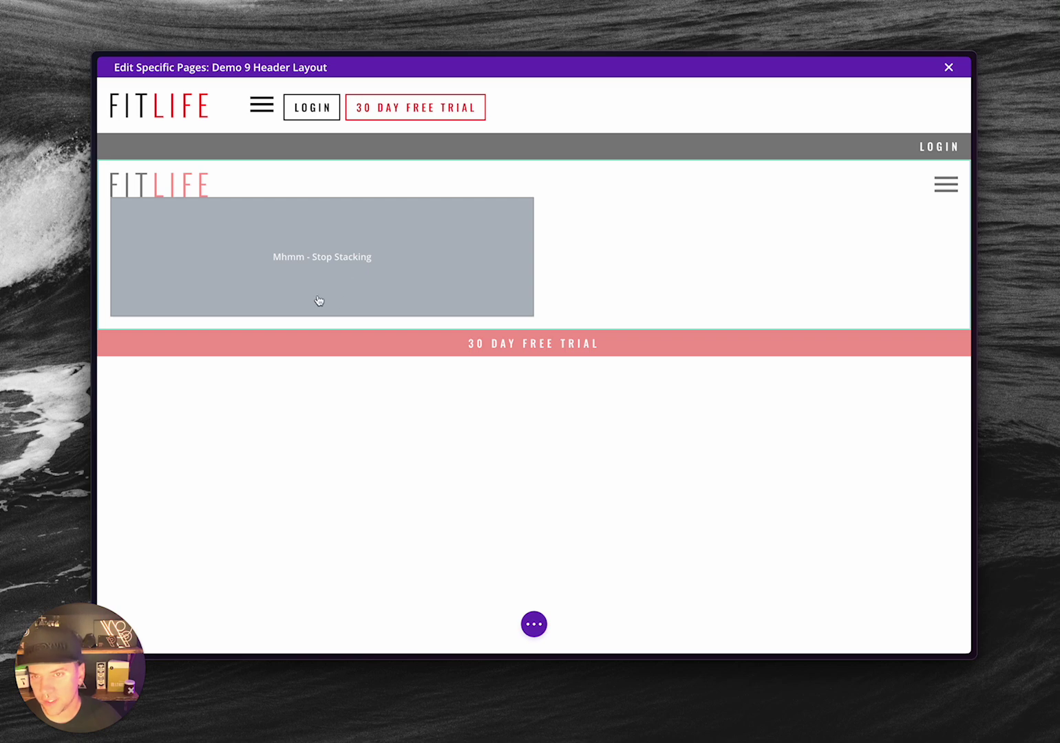
Switch to the live FitLife page and narrow the browser window to bring up the mobile header
key("ctrl+Tab")
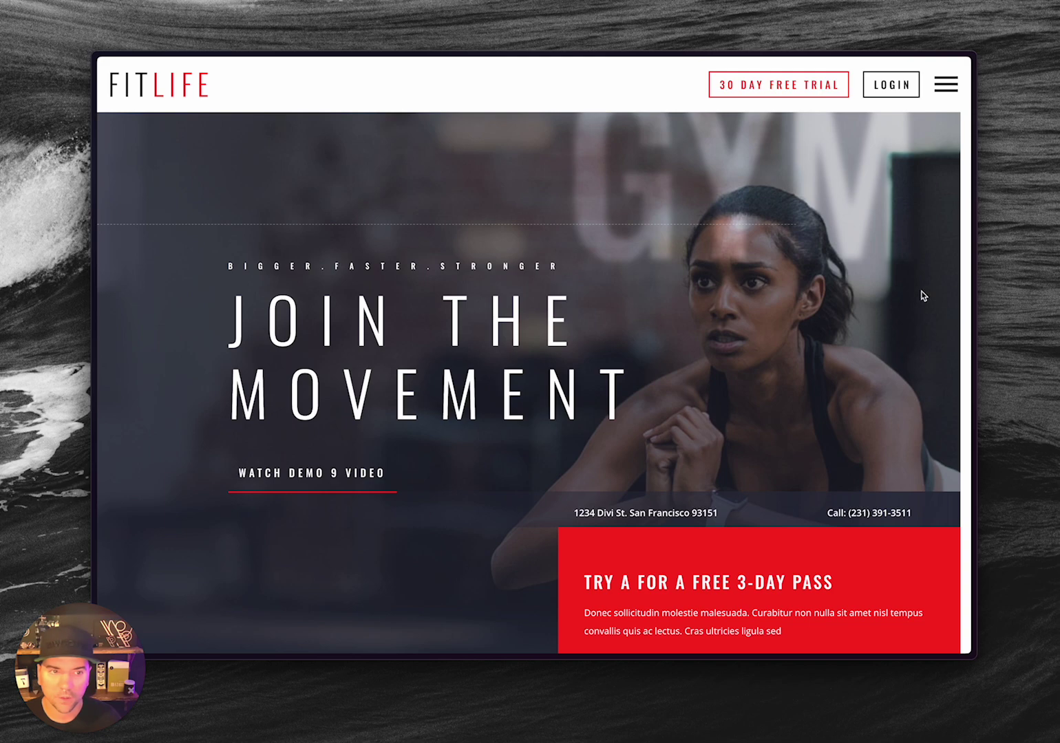
left_click_drag(977, 299, 594, 318)
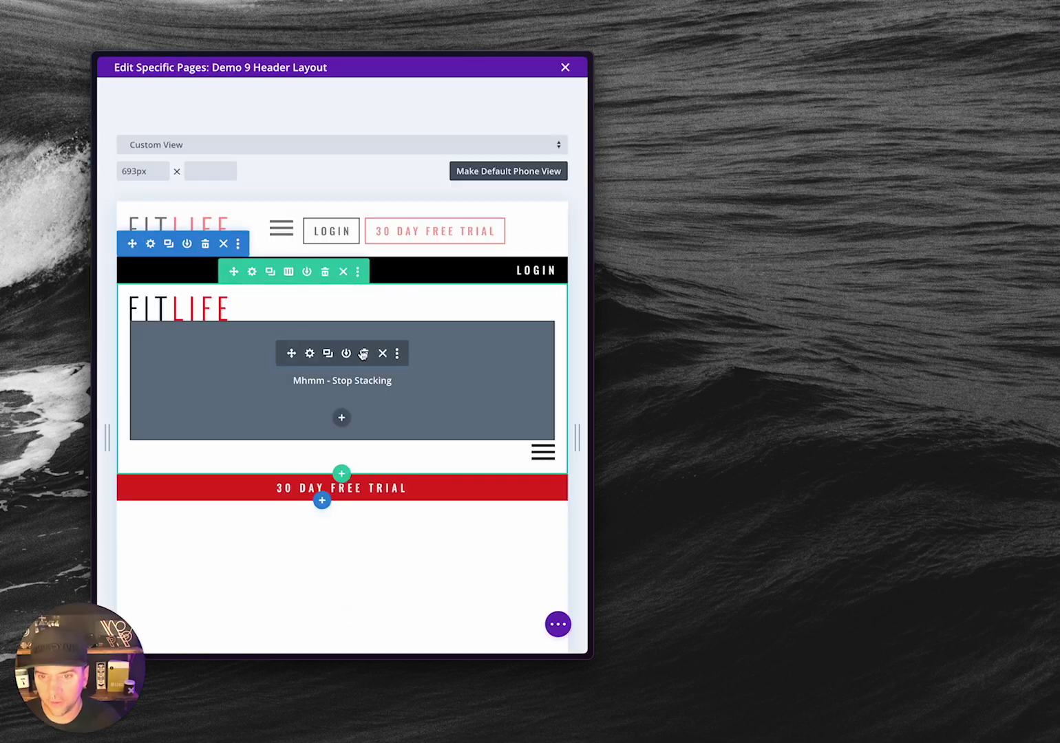
Save the Demo 9 Header Layout from its narrow view with the Mhmm - Stop Stacking module kept in the mobile row
left_click(363, 353)
left_click(563, 616)
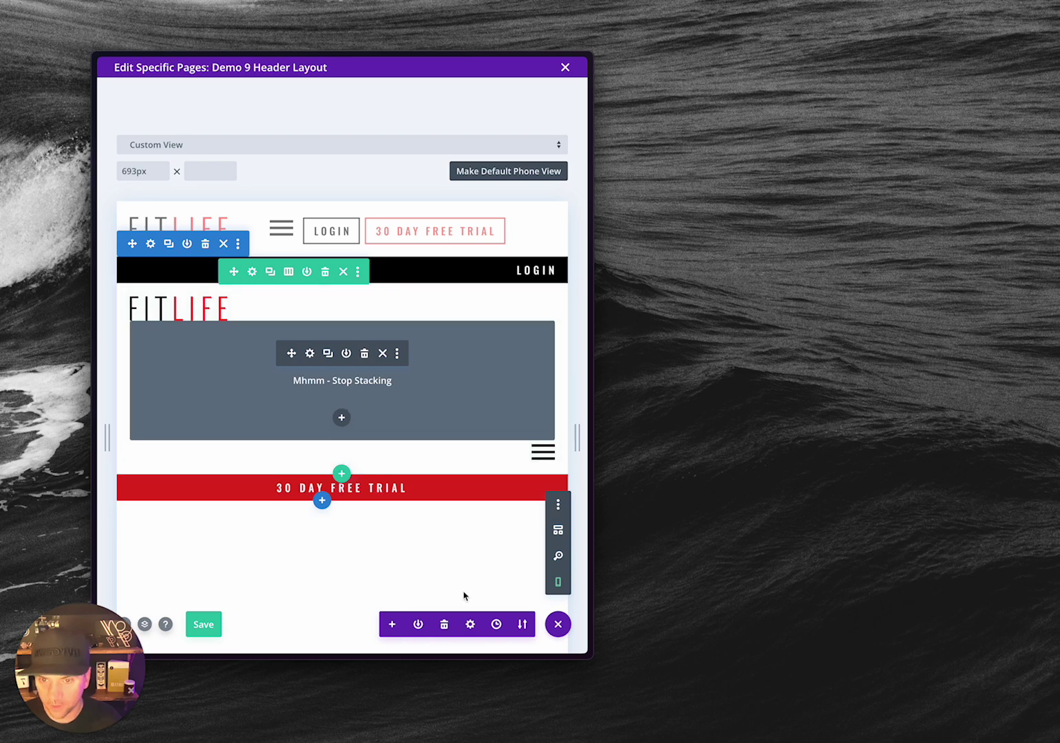
left_click(205, 628)
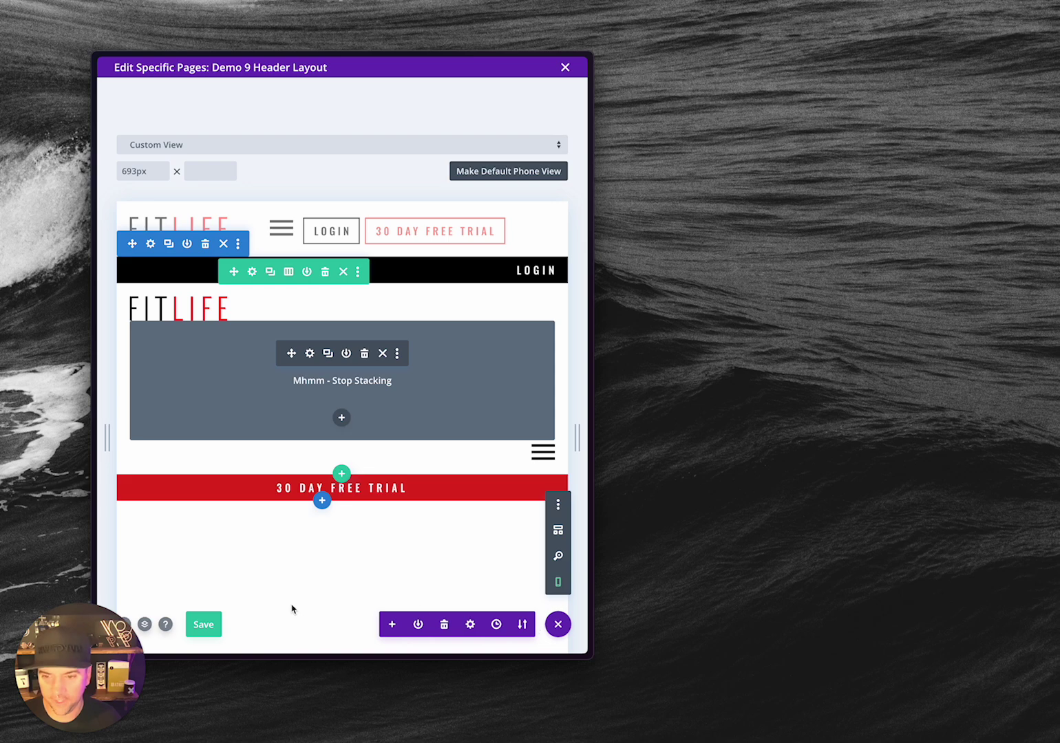
left_click(203, 625)
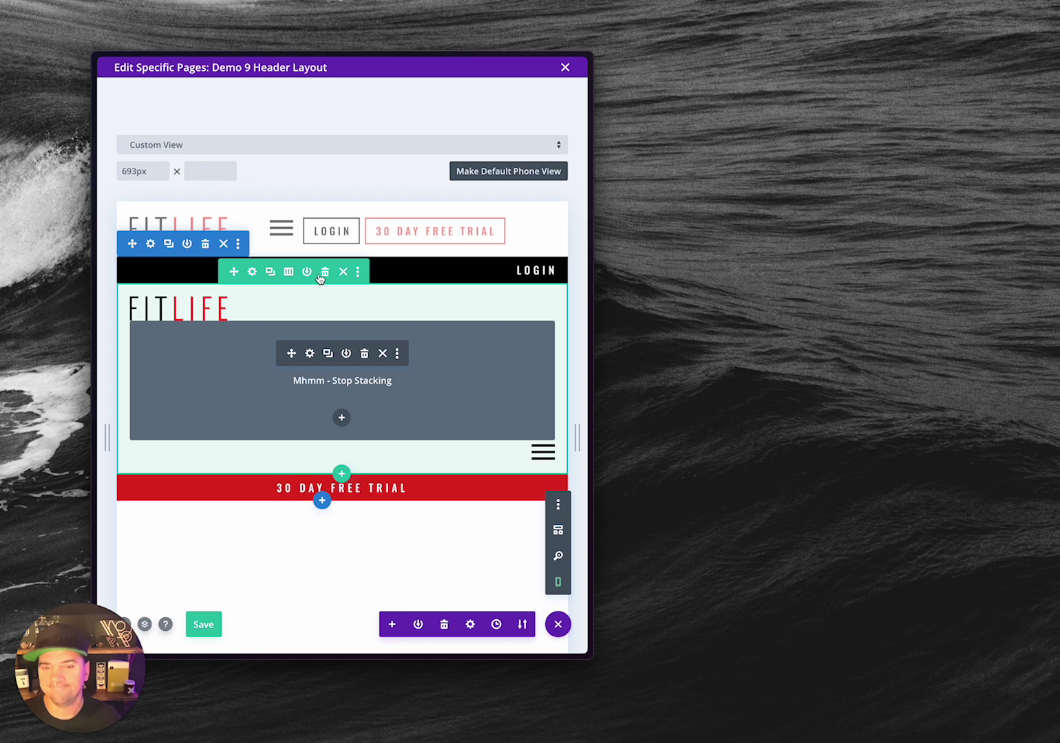
Switch to the live FitLife page, open and close the mobile full-screen menu, and widen the window to desktop width
key("alt+Tab")
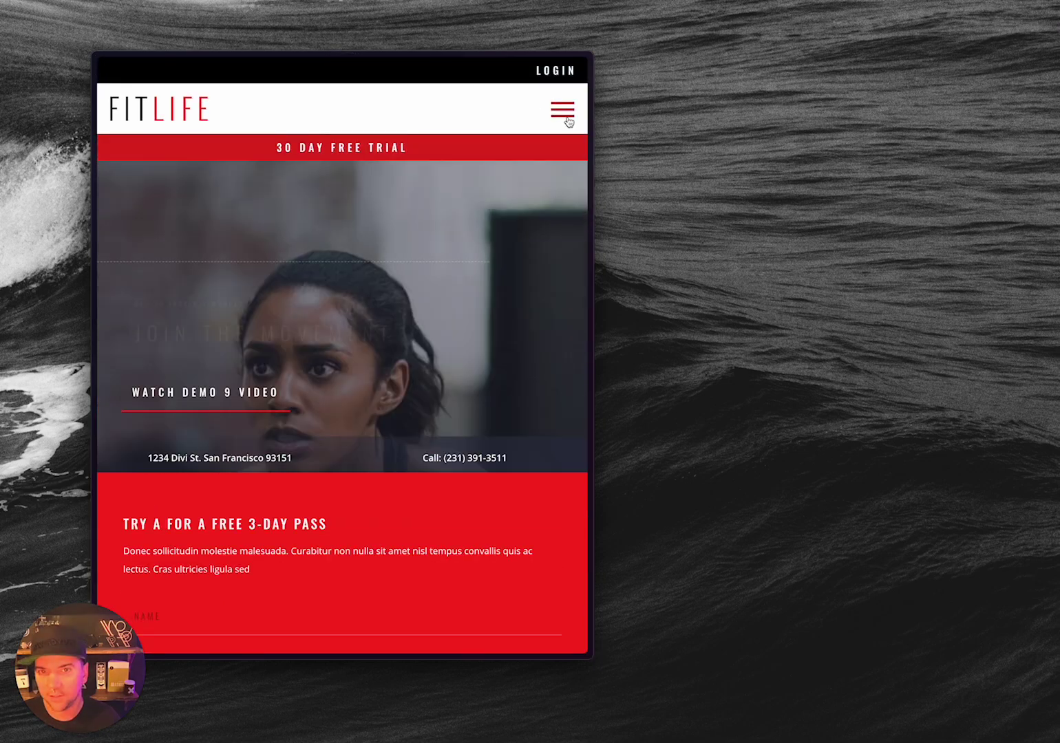
left_click(563, 110)
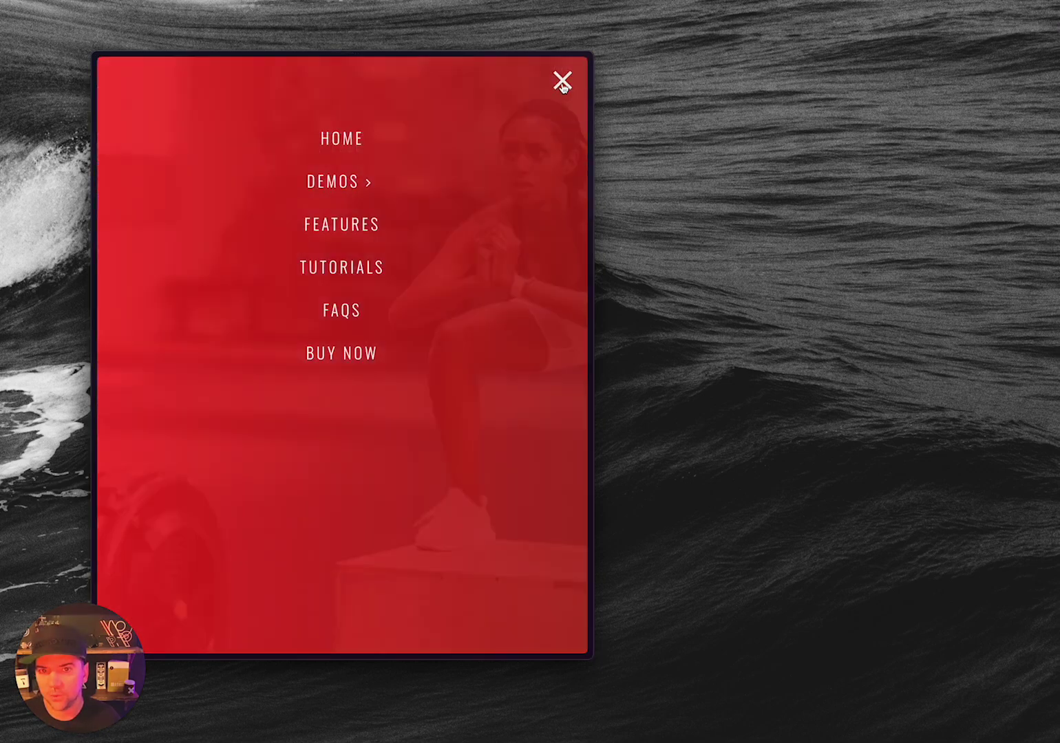
left_click(562, 83)
left_click_drag(593, 658, 999, 670)
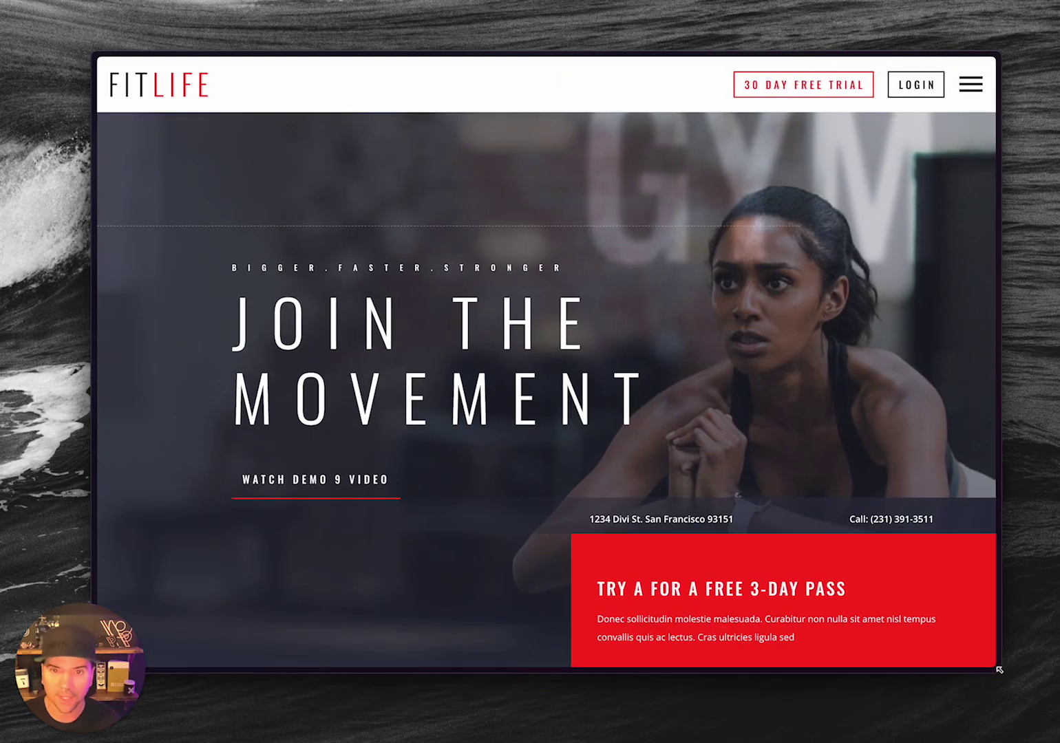
Switch back to the Demo 9 Header Layout, save it, and return to the live Demo 9 page
key("ctrl+Tab")
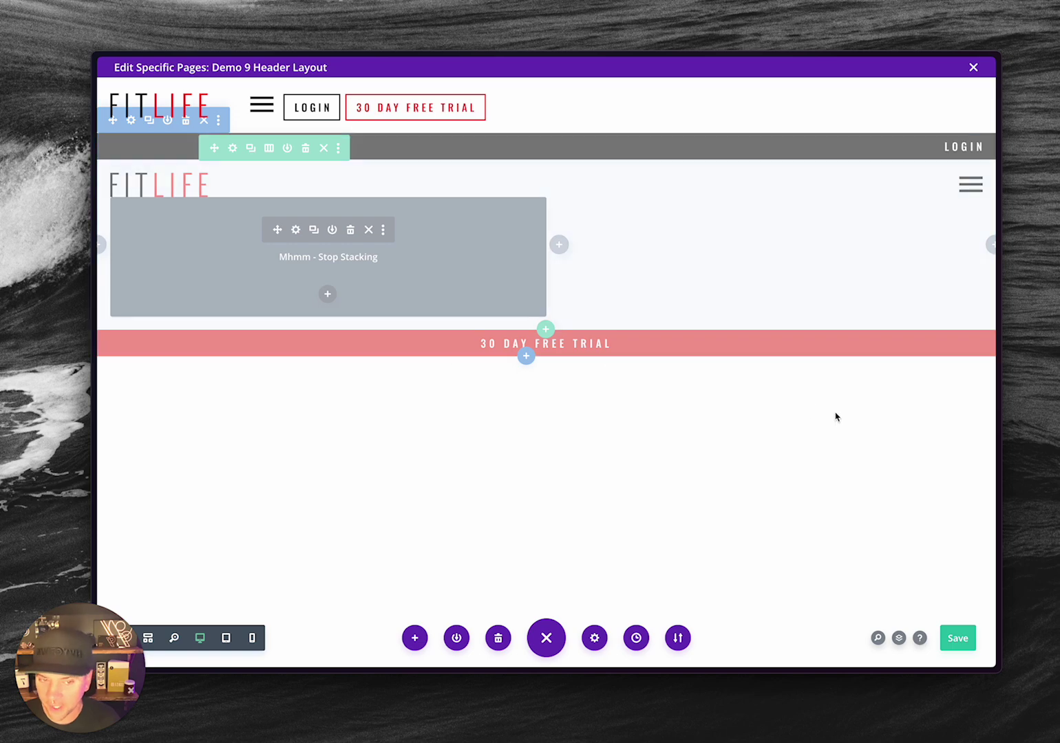
key("alt+Tab")
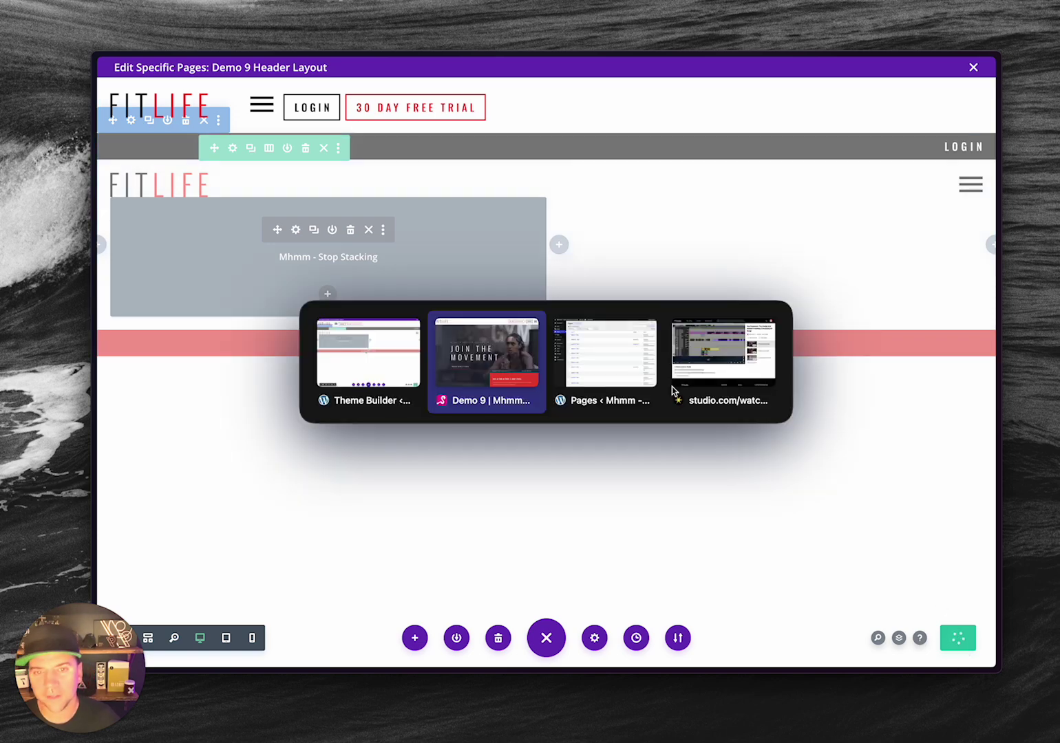